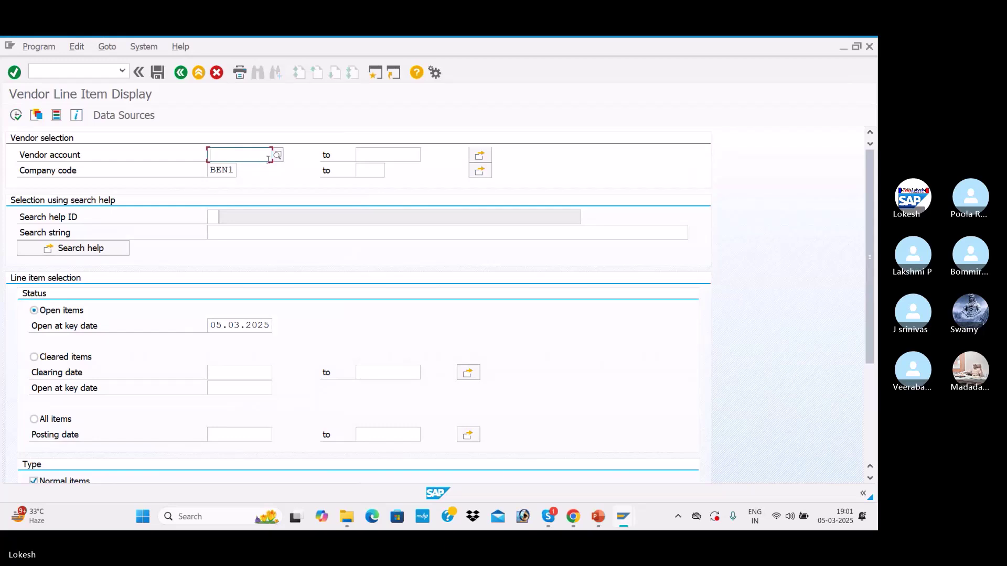
- Display the open line items at key date 05.03.2025 for vendor TATA IT SOLUTIONS in company code BEN1
click(276, 157)
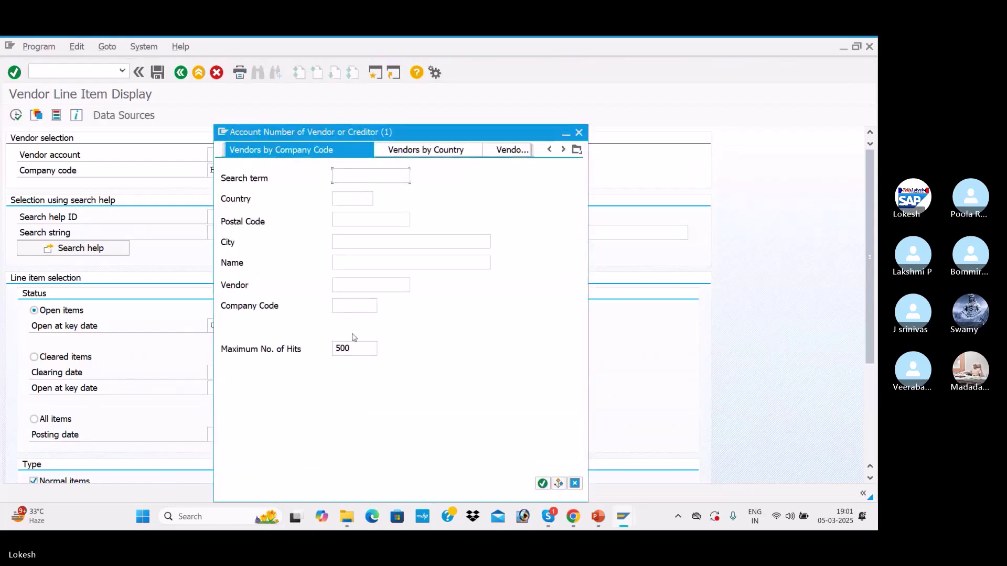
click(354, 306)
text(BEN1)
key(Return)
double_click(361, 147)
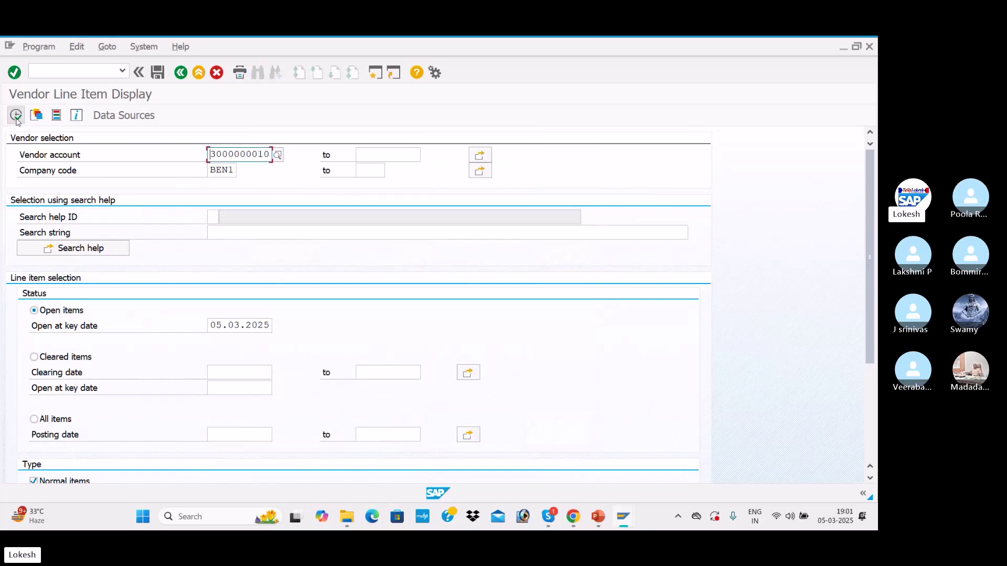
click(16, 115)
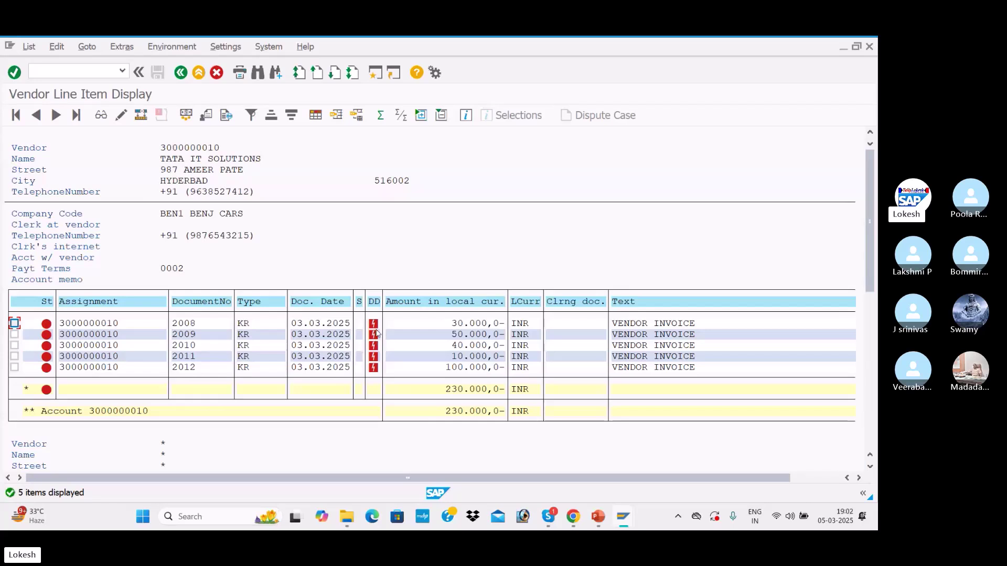
mouse_move(371, 330)
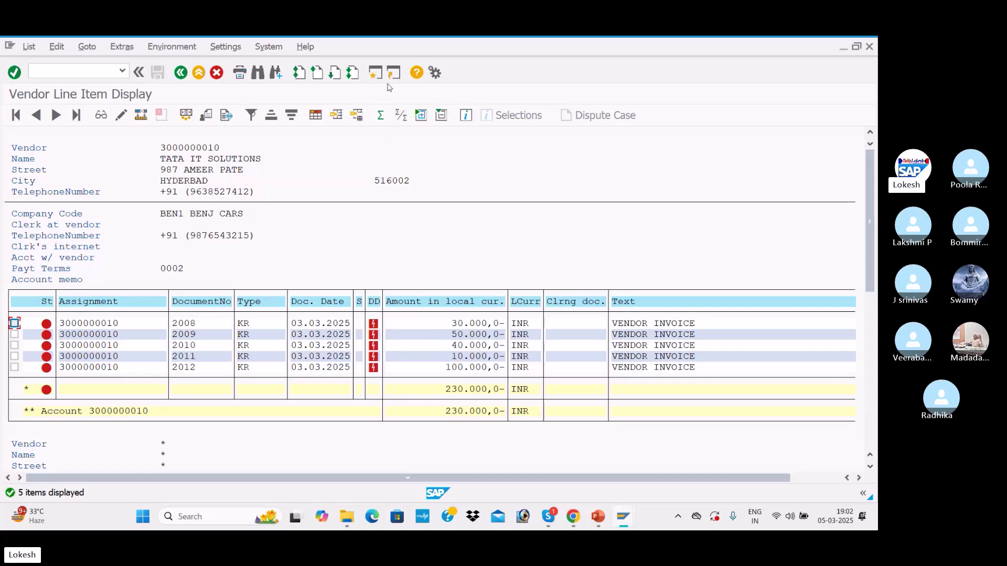
- Start transaction FB60 in a new session and choose TATA IT SOLUTIONS from the vendors of company code BEN1
click(374, 73)
text(fb60)
key(Return)
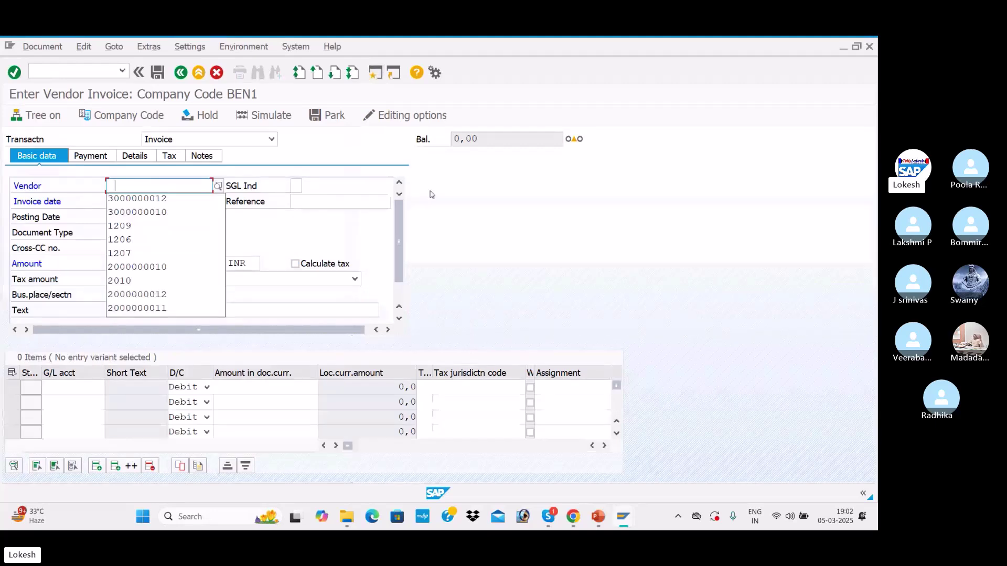
click(218, 187)
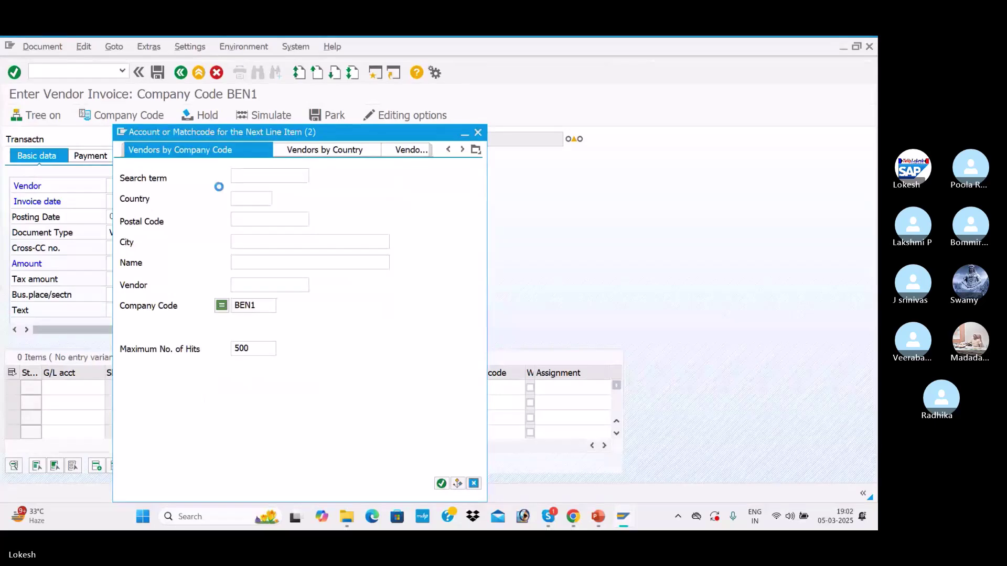
key(Return)
key(Return)
- Set the invoice date to 05.03.2025 and the reference to 010 in the invoice's basic data
key(Tab)
text(05.01.2025)
key(Tab)
key(Down)
key(Tab)
click(335, 201)
key(BackSpace)
key(BackSpace)
text(10)
key(Tab)
key(Tab)
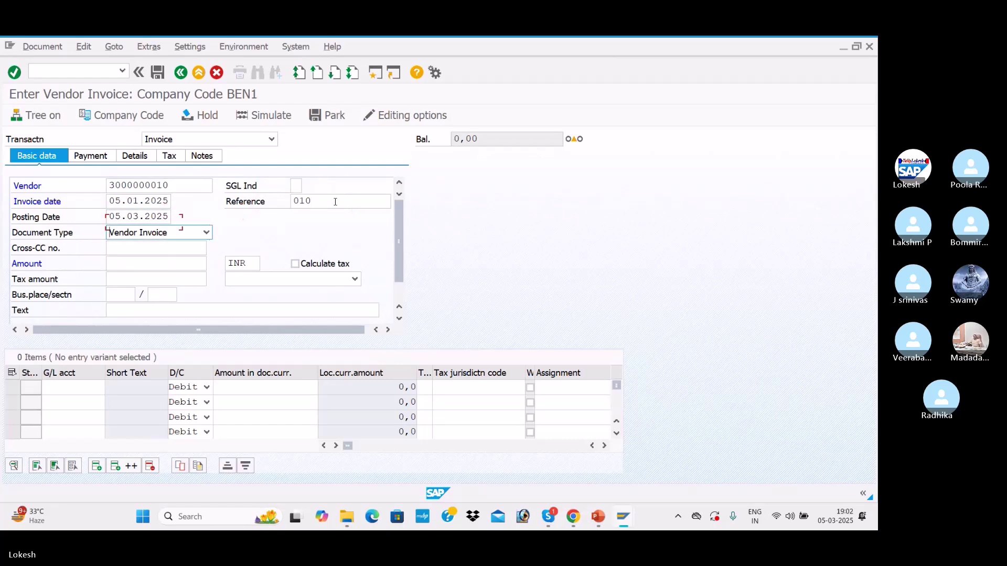
click(138, 205)
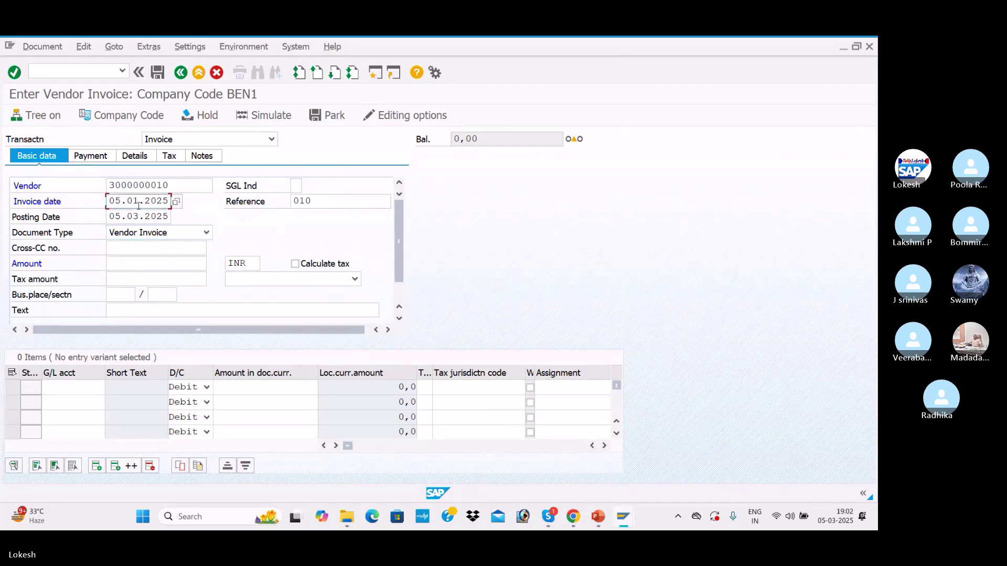
key(BackSpace)
text(3.)
- Enter an invoice amount of 40000 INR and the text VENDOR INVOICE
click(148, 245)
click(144, 266)
click(145, 277)
click(145, 309)
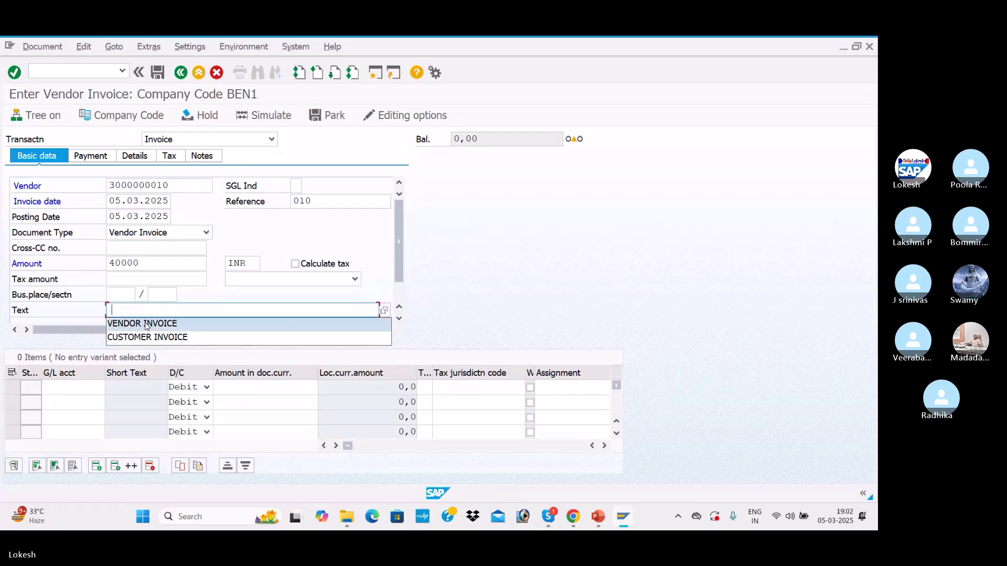
click(145, 321)
- Look up the G/L accounts of BEN1 and assign Purchase A/c (400005) to the first item line
click(89, 382)
click(109, 387)
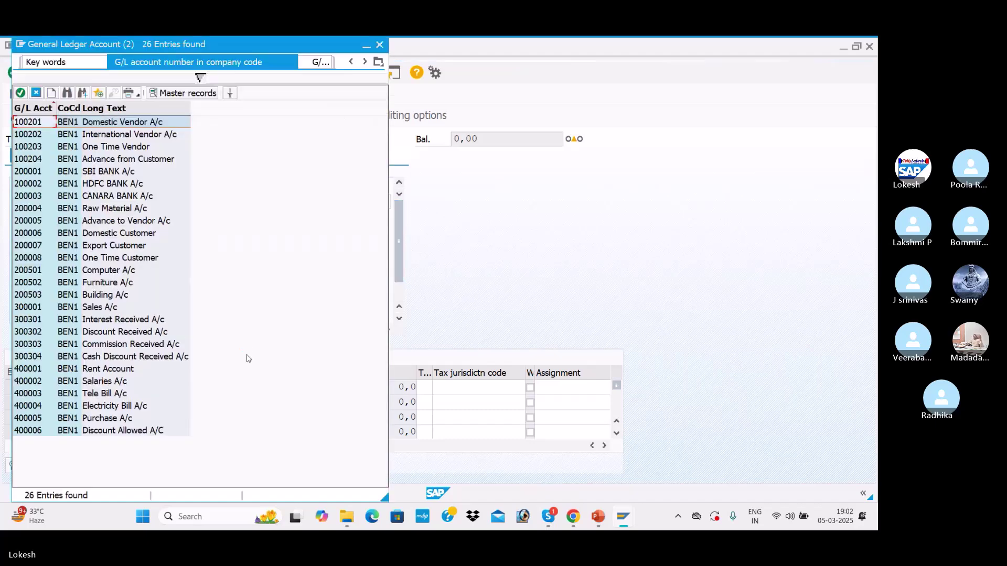
key(Down)
key(Down)
key(Down)
key(Down)
key(Down)
key(Down)
key(Down)
key(Down)
key(Down)
key(Down)
key(Down)
key(Down)
key(Down)
key(Down)
key(Down)
key(Down)
key(Down)
key(Down)
key(Down)
key(Down)
key(Down)
key(Down)
key(Down)
key(Down)
key(Return)
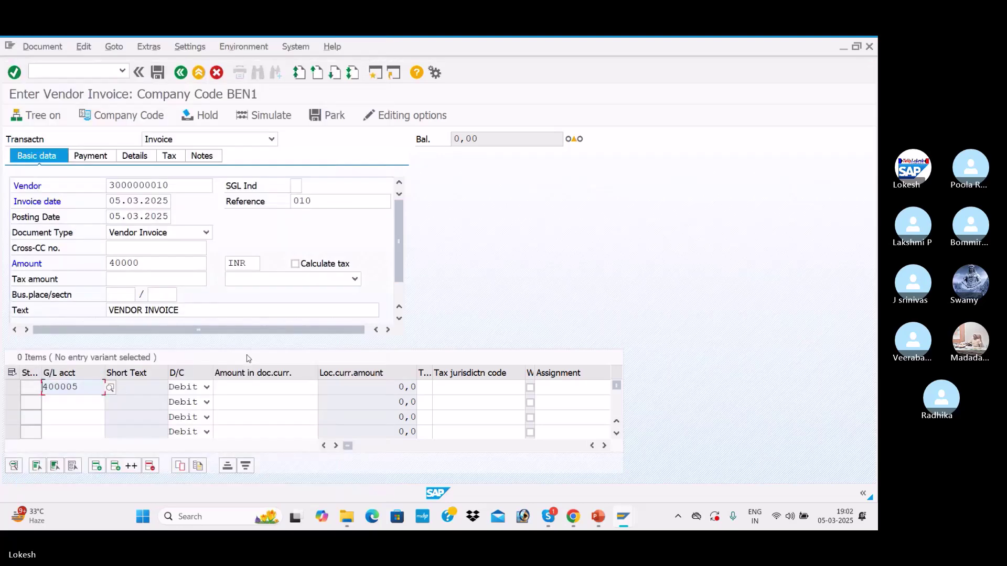
- Debit the Purchase A/c line with 40.000,0 INR, and post the vendor invoice after simulating it
key(Tab)
key(Tab)
key(Down)
key(Down)
key(Tab)
key(Return)
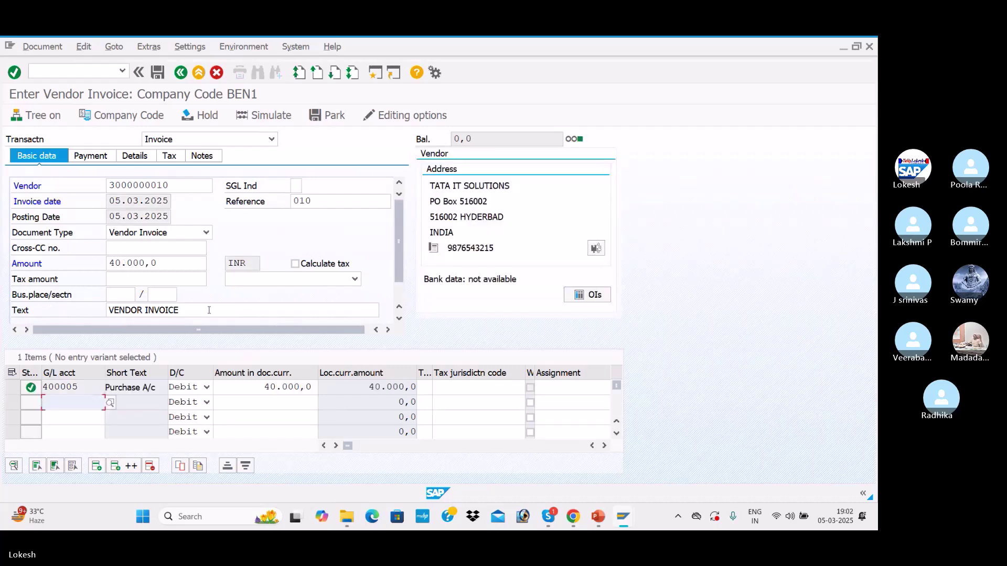
click(278, 116)
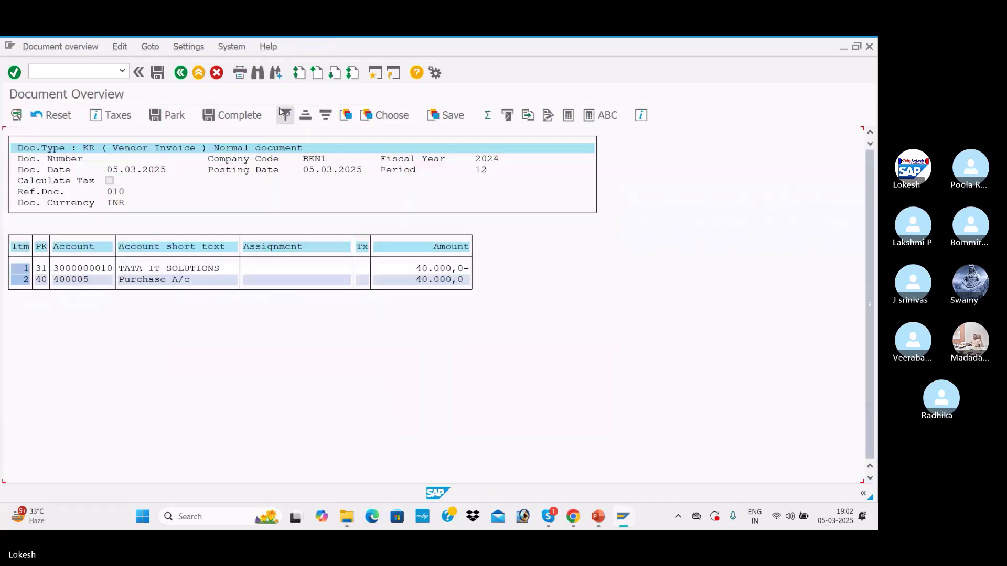
click(157, 74)
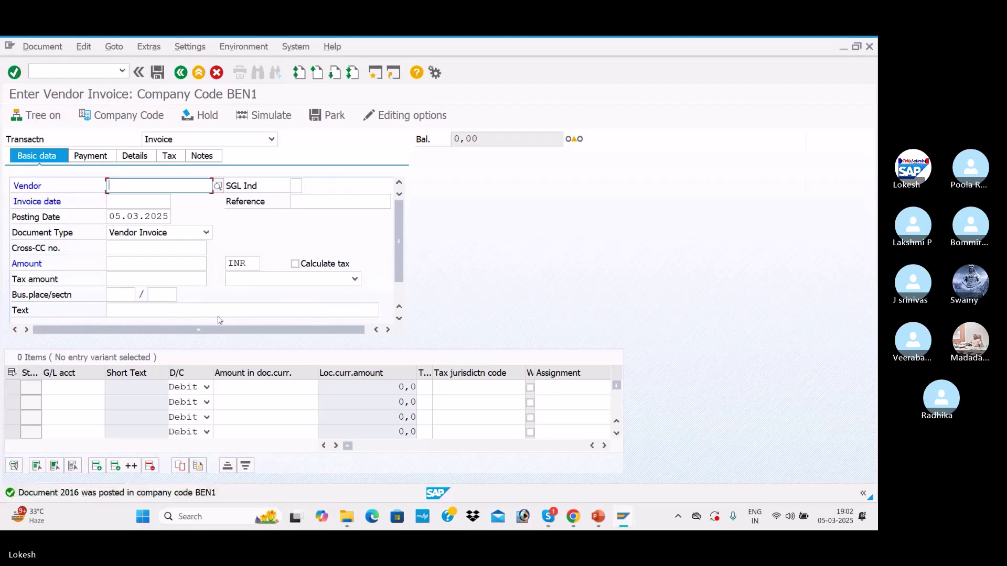
- Return to the vendor line item display session and refresh its list
key(alt+Tab)
click(27, 46)
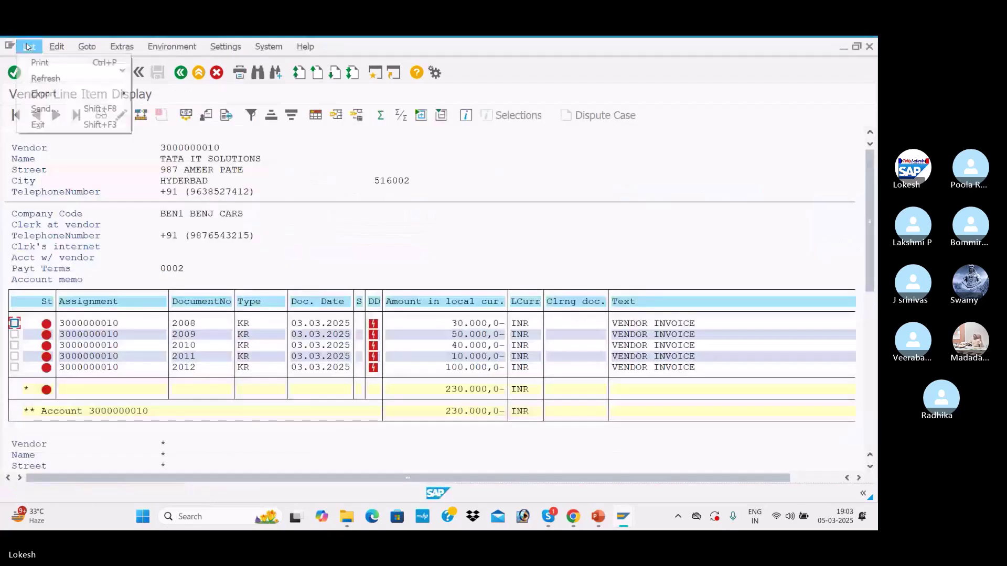
click(46, 79)
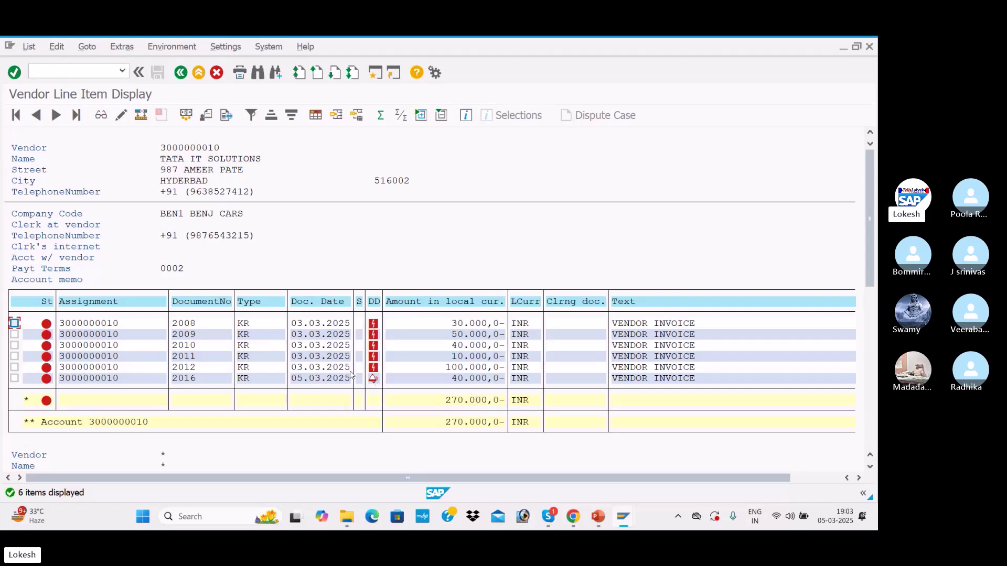
- Open the 40.000 INR invoice dated 05.03.2025 in change mode, set its payment method to 3, and save it
double_click(140, 378)
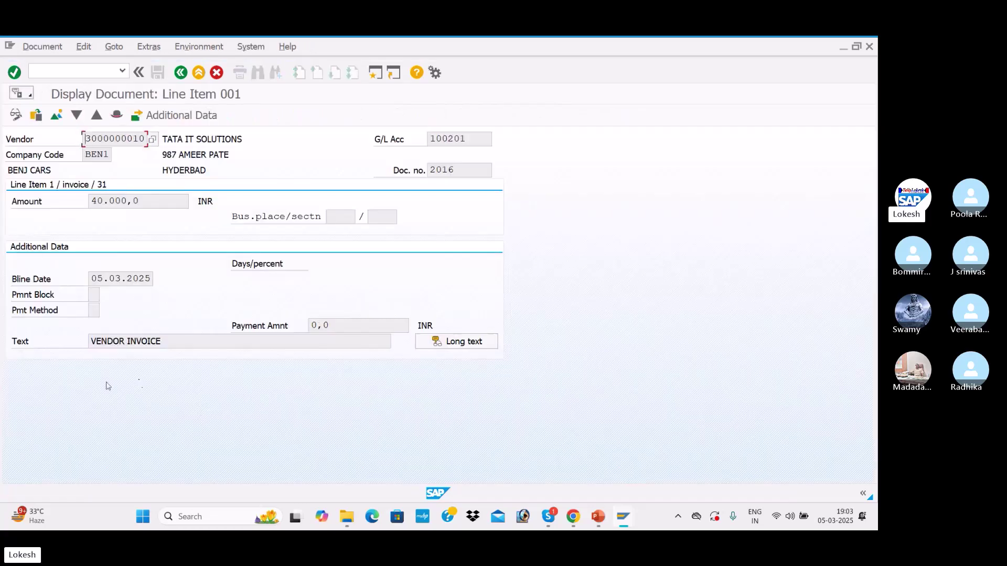
click(16, 115)
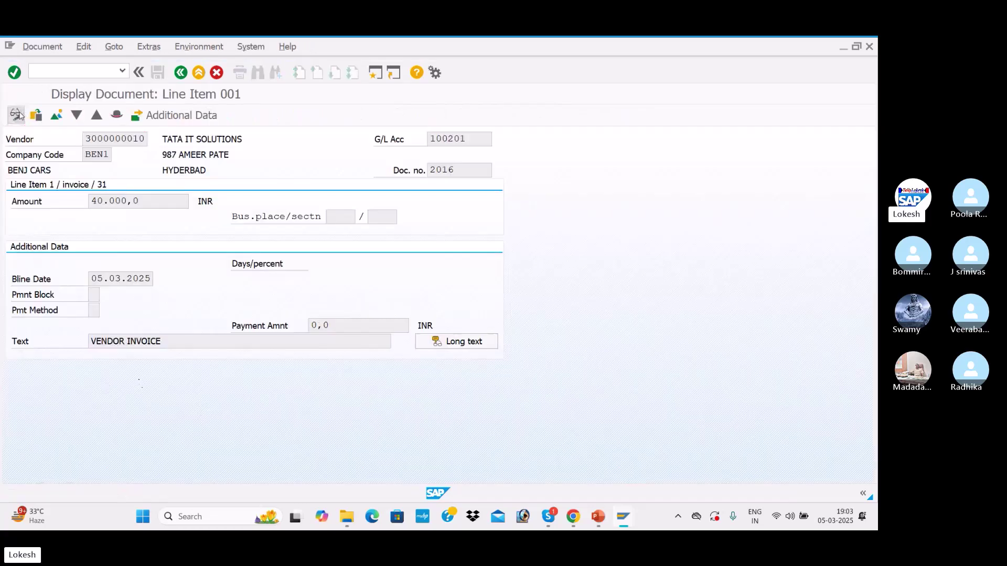
click(96, 312)
text(3)
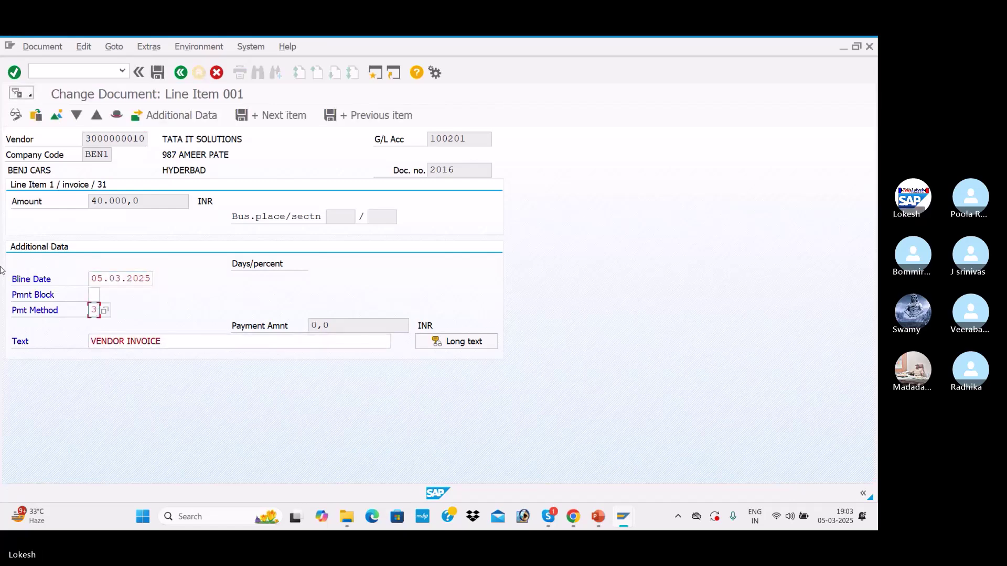
click(157, 72)
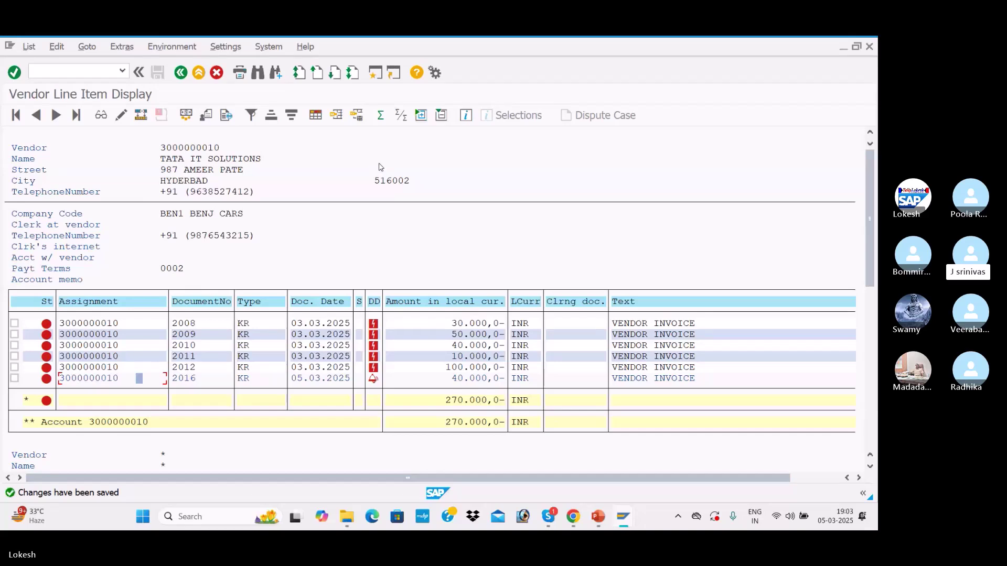
- Switch to the vendor invoice session, check the configuration steps in the PowerPoint slides, and start payment run transaction F110
key(alt+Tab)
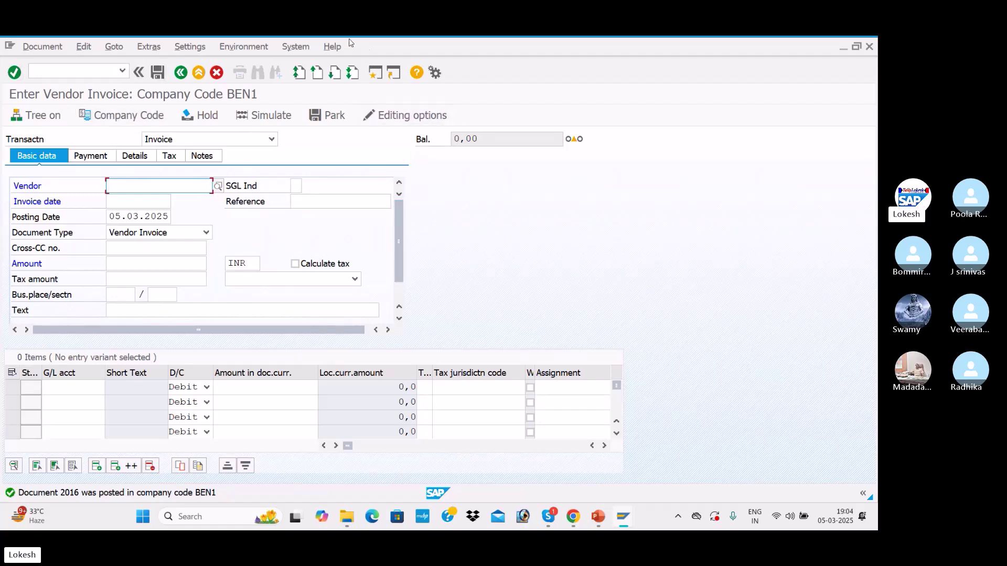
click(65, 72)
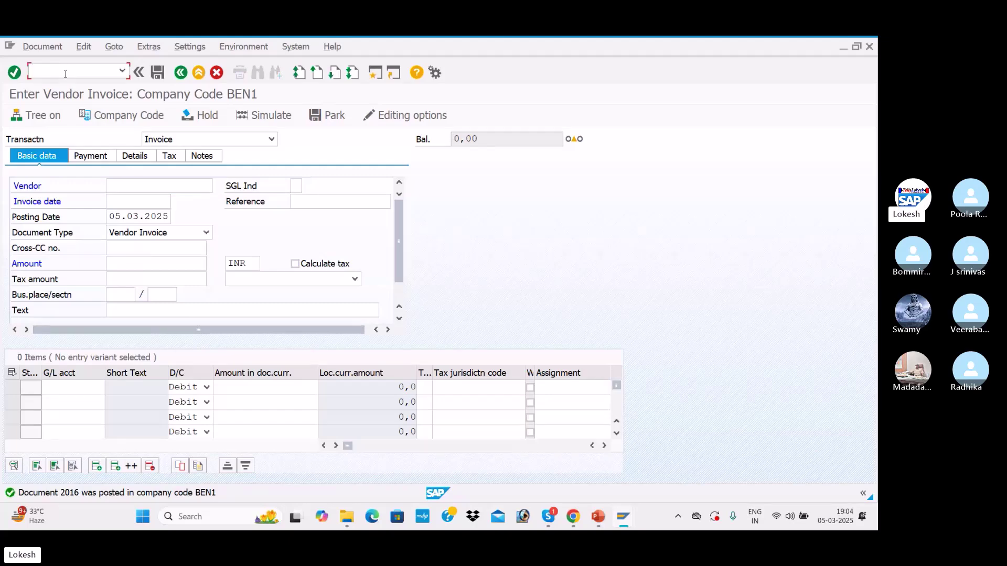
key(alt+Tab)
key(alt+Tab)
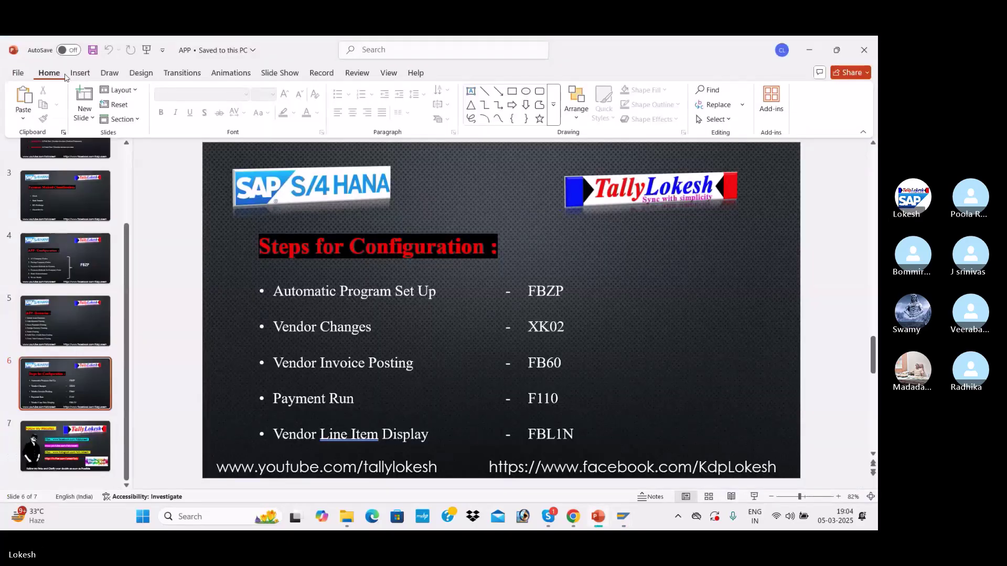
key(alt+Tab)
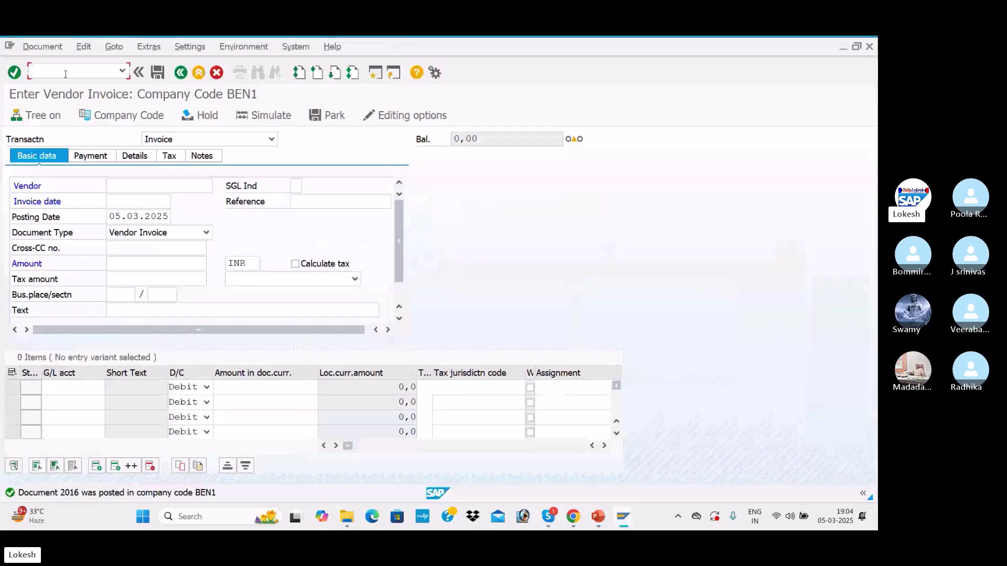
text(/NF110)
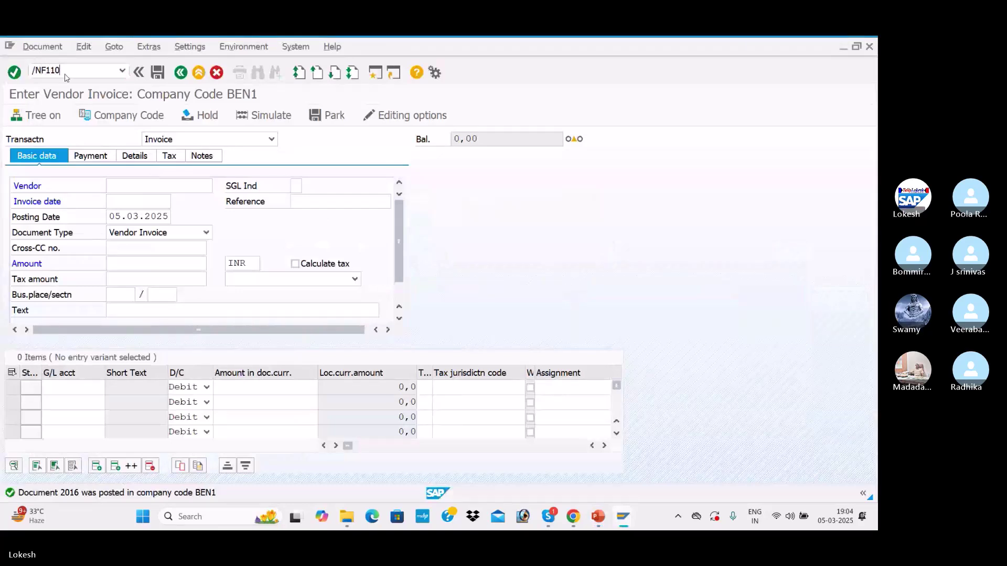
key(Return)
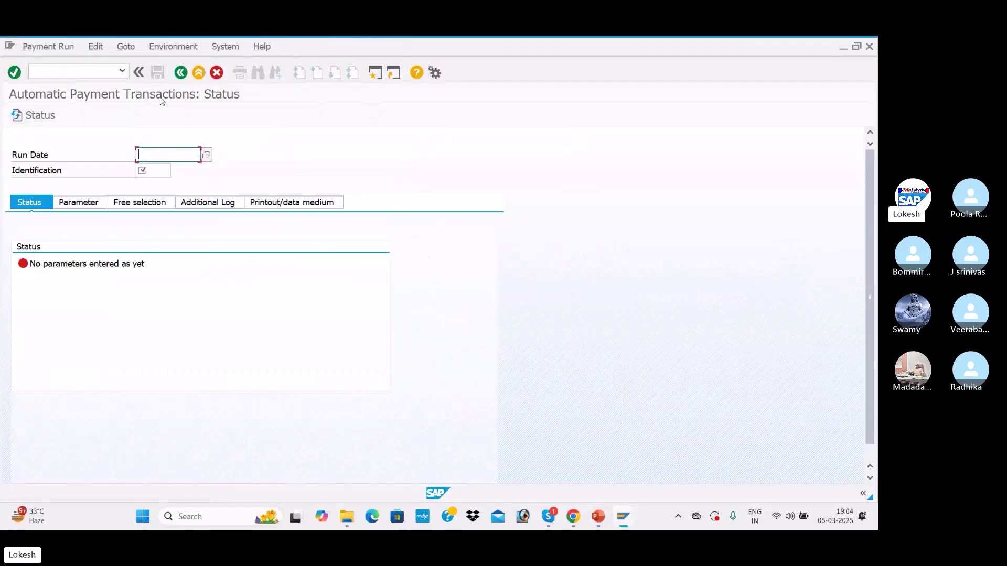
- Set the payment run's run date to 05.03.2025 and its identification to BEN1
text(0)
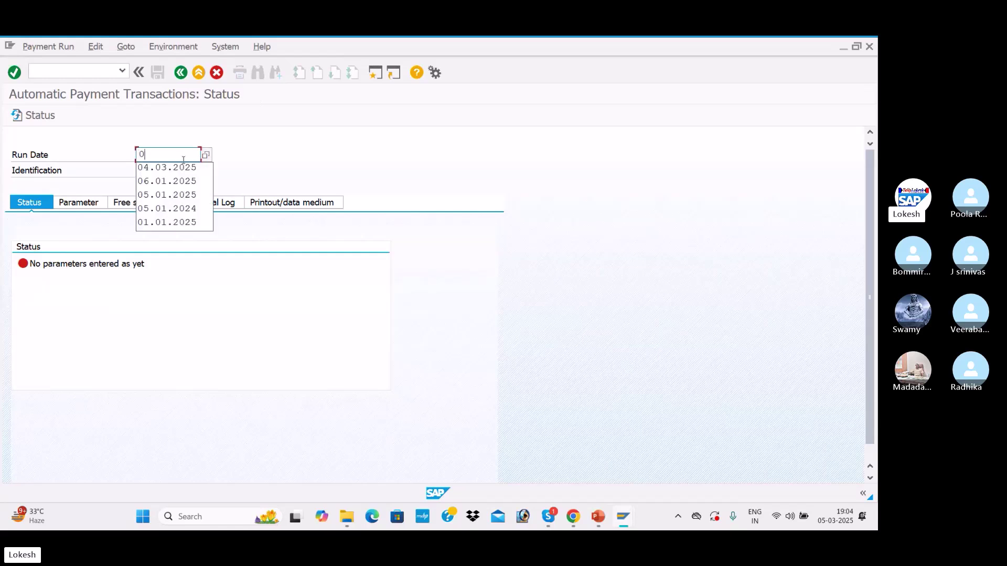
text(5.03.2025)
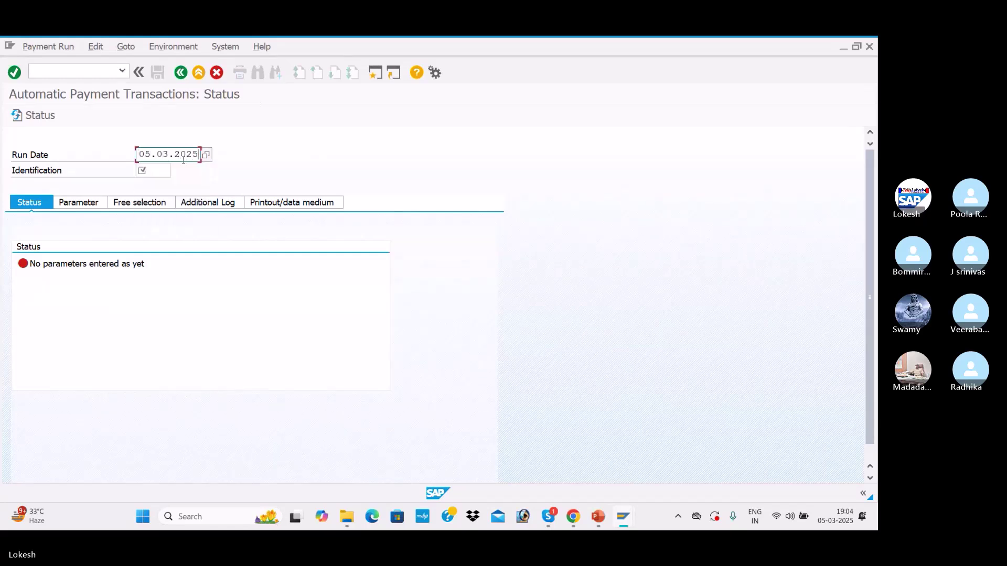
key(Tab)
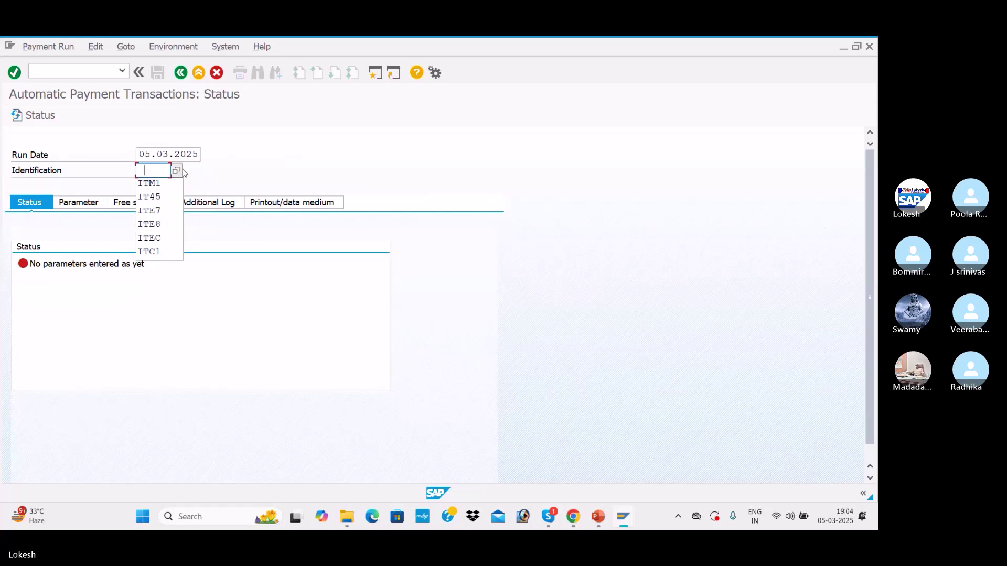
text(BEN)
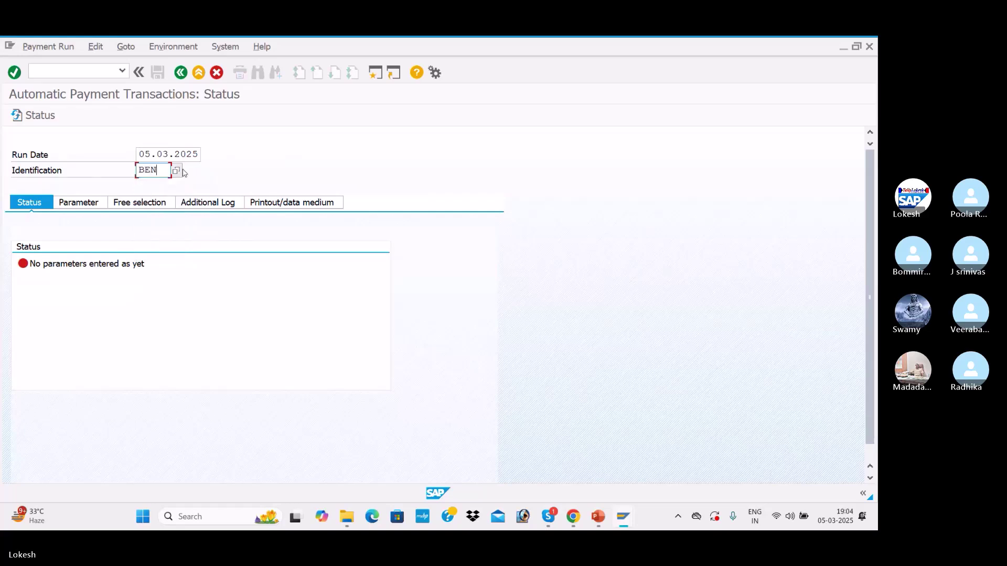
text(0)
key(BackSpace)
text(1)
- In the run parameters, add company code BEN1 with payment method 3 to the payments control
click(74, 204)
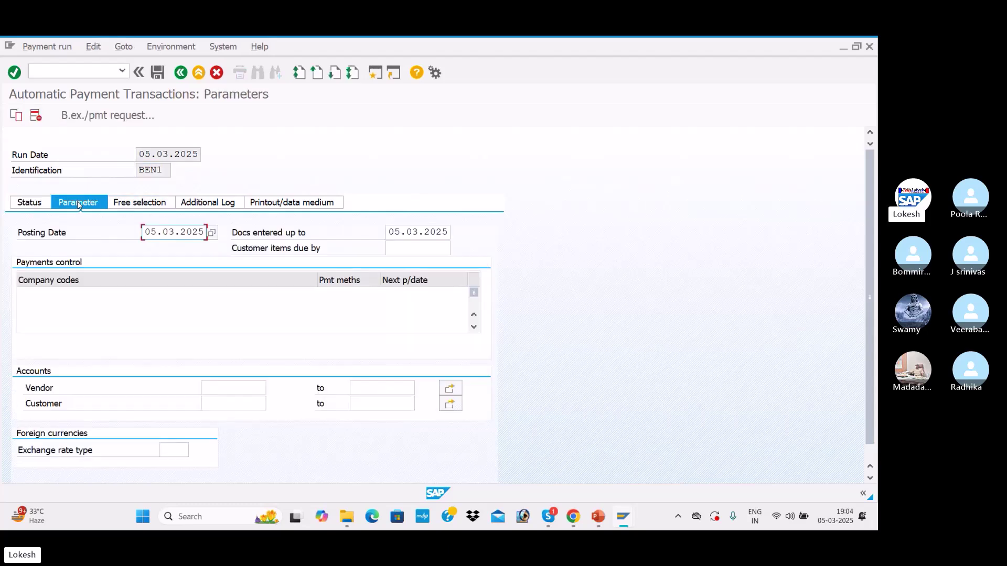
drag(156, 234, 207, 234)
click(41, 296)
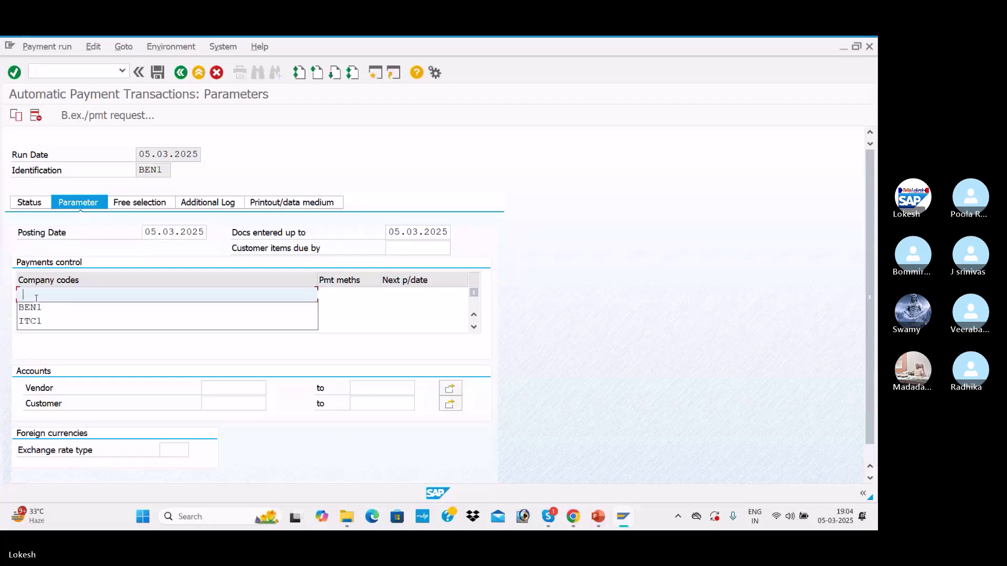
click(41, 308)
key(Tab)
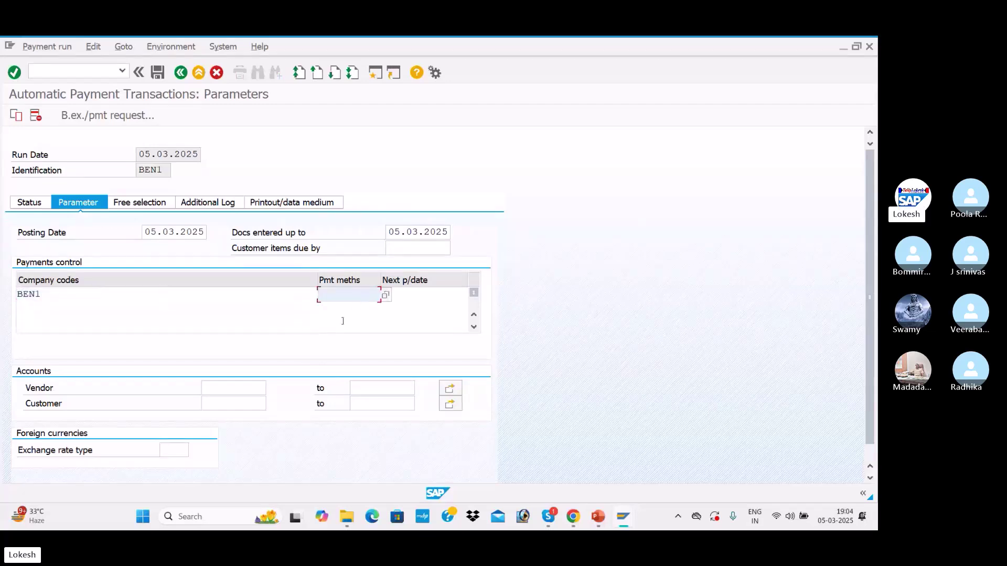
text(3)
key(Tab)
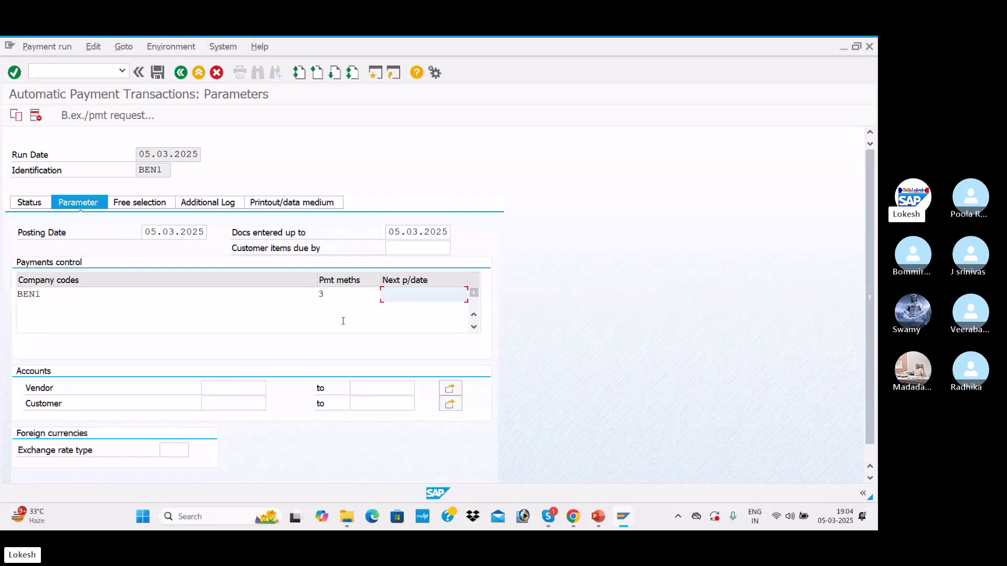
- Set the next payment date for company code BEN1 to 08.03.2025 in the payments control
text(8.)
key(BackSpace)
key(BackSpace)
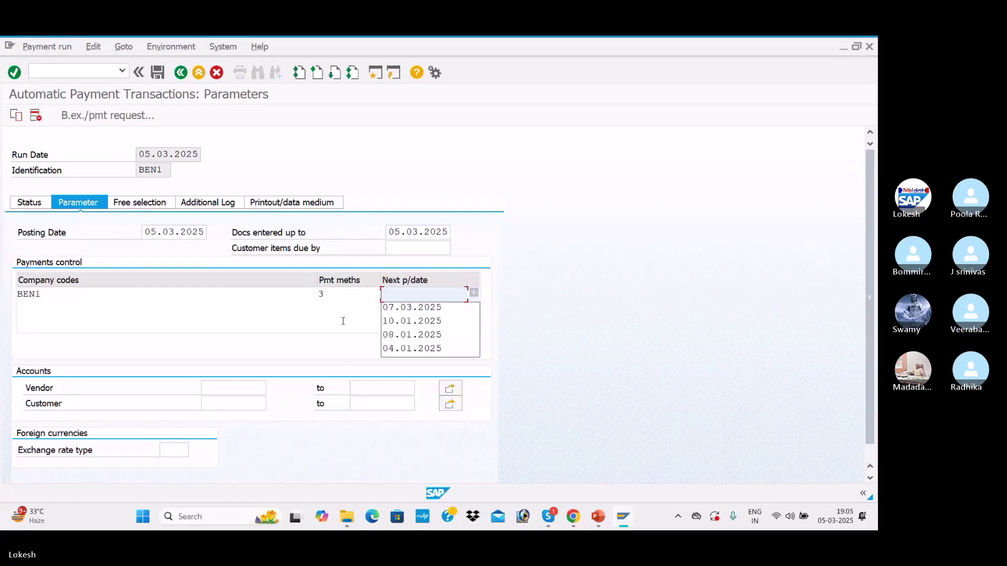
text(08.03.2025)
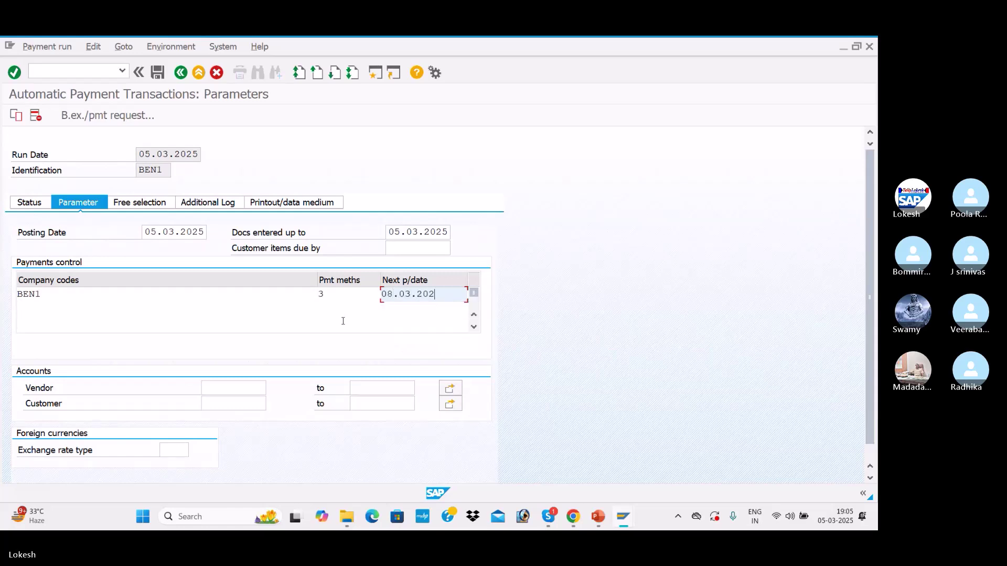
- Find the vendors of company code BEN1 and enter the TATA IT SOLUTIONS account as the vendor to pay
click(210, 390)
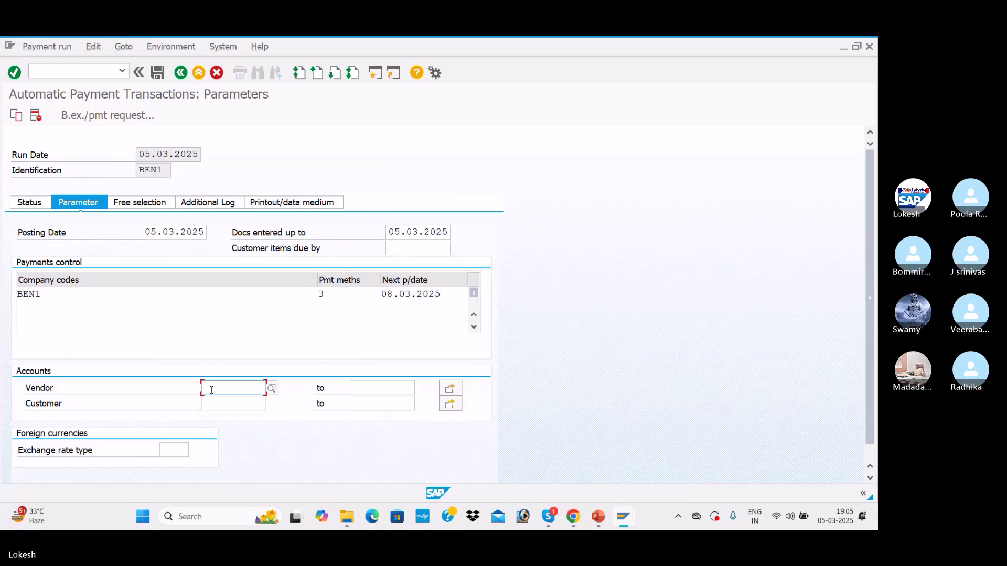
click(271, 388)
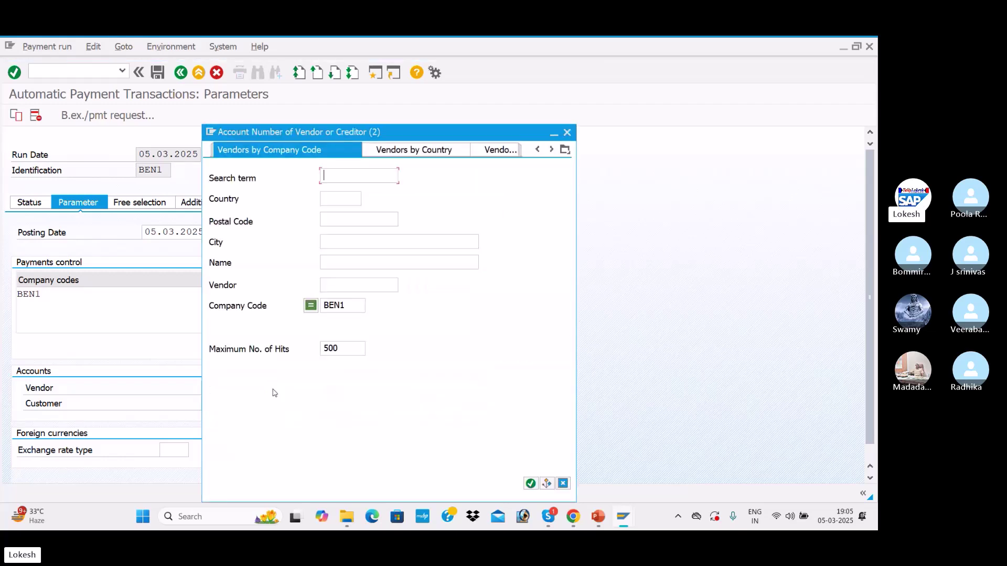
click(358, 261)
key(Return)
click(356, 148)
double_click(357, 149)
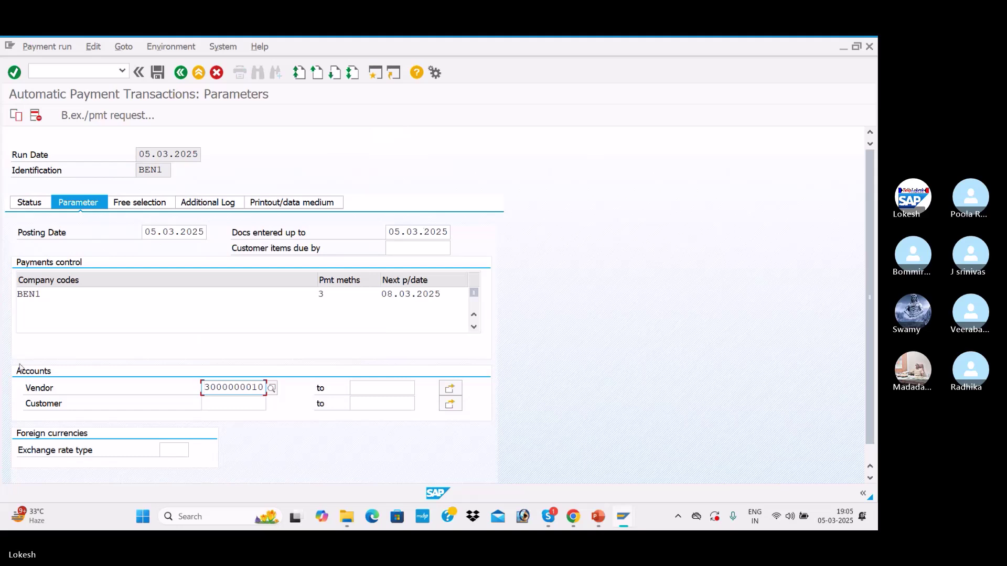
- In the additional log, enable Due date check and Payment method selection in all cases
click(150, 204)
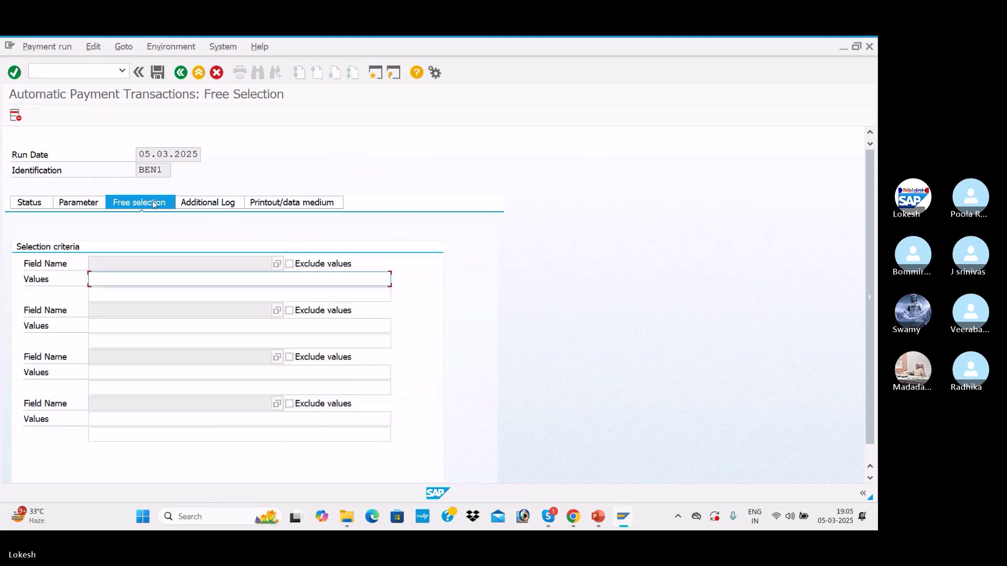
click(203, 203)
click(21, 264)
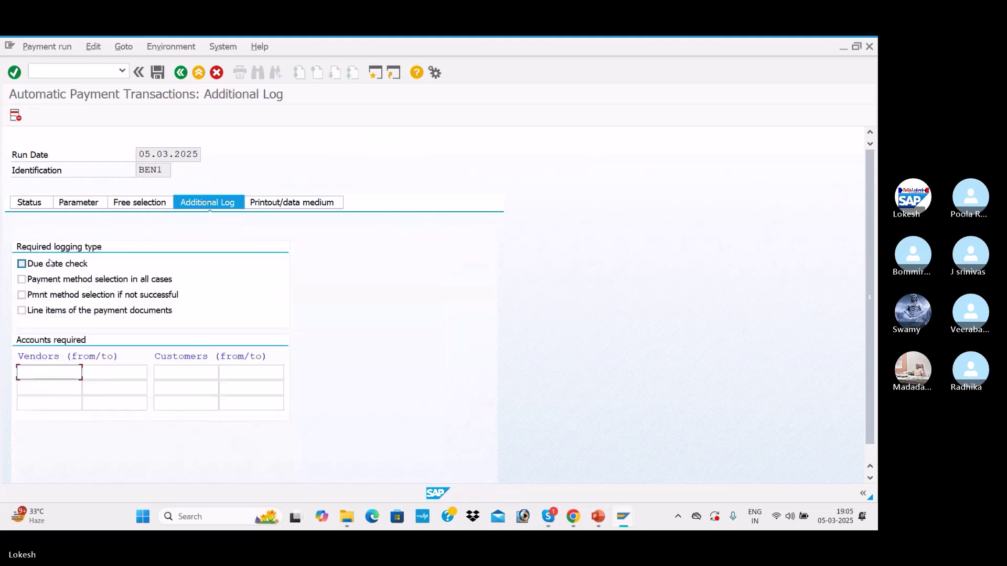
click(22, 280)
- Enter the TATA IT SOLUTIONS vendor account under the additional log's required accounts, checking it against the vendor line items, and save the run parameters
click(48, 373)
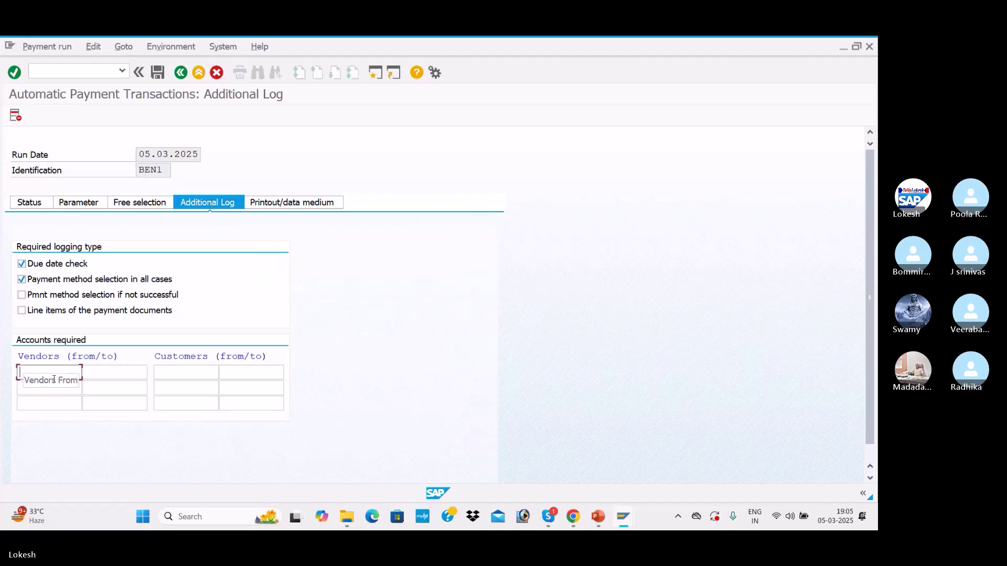
key(alt+Tab)
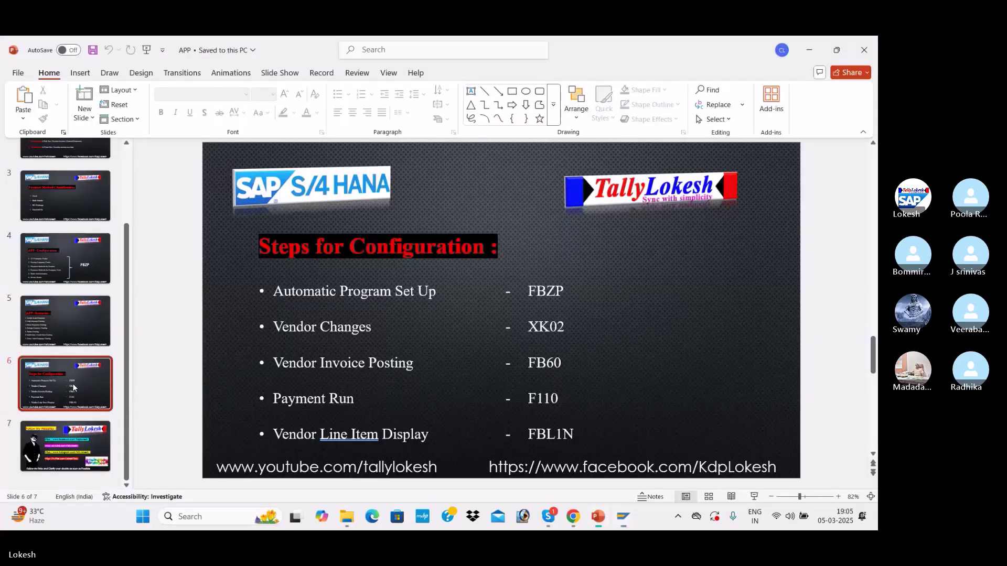
key(alt+Tab)
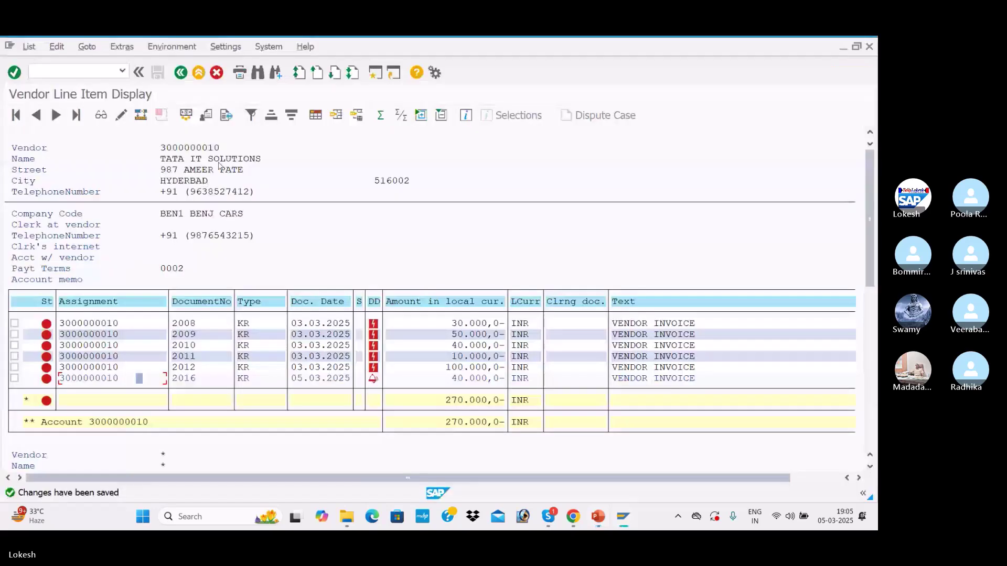
key(alt+Tab)
key(alt+Tab)
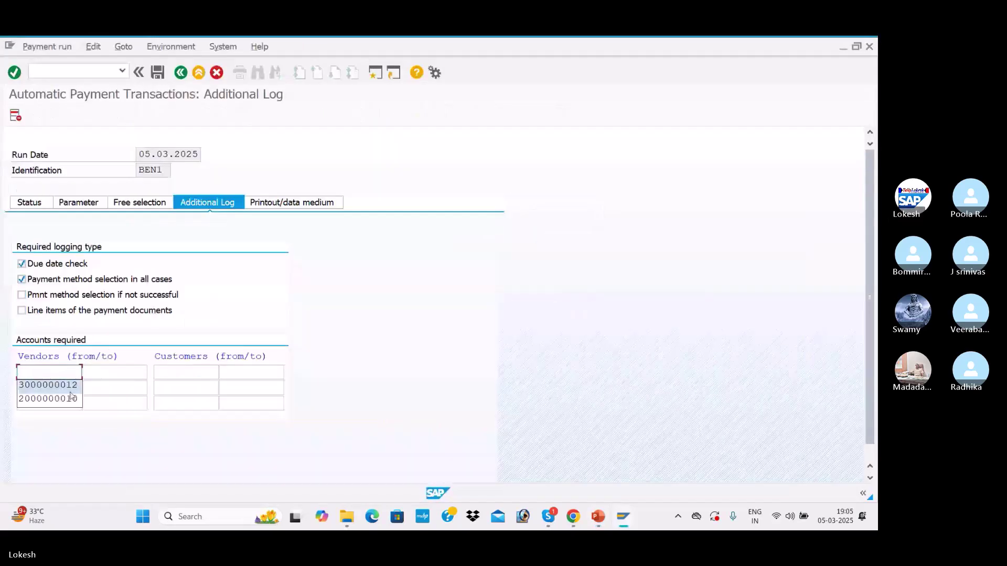
click(50, 372)
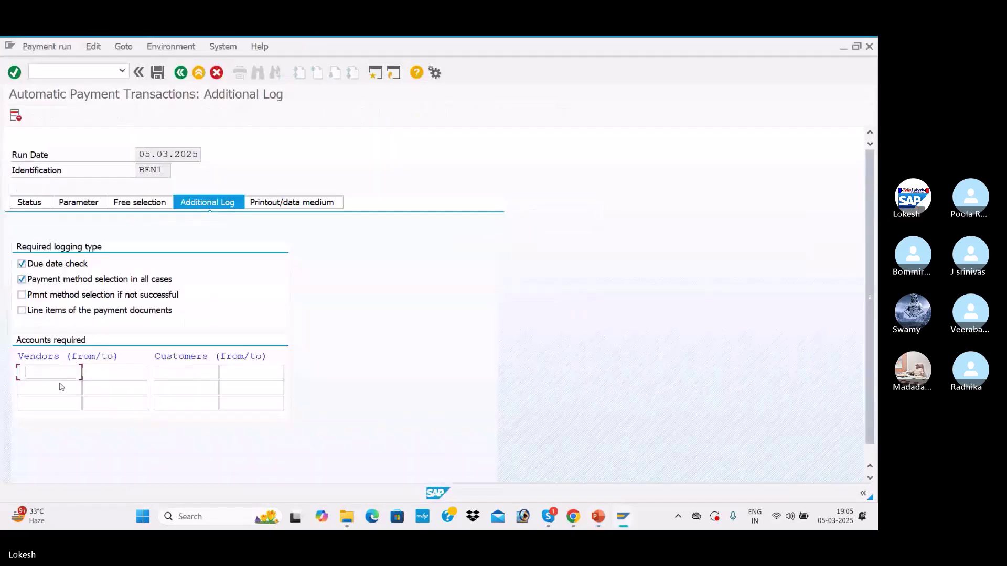
click(61, 397)
key(alt+Tab)
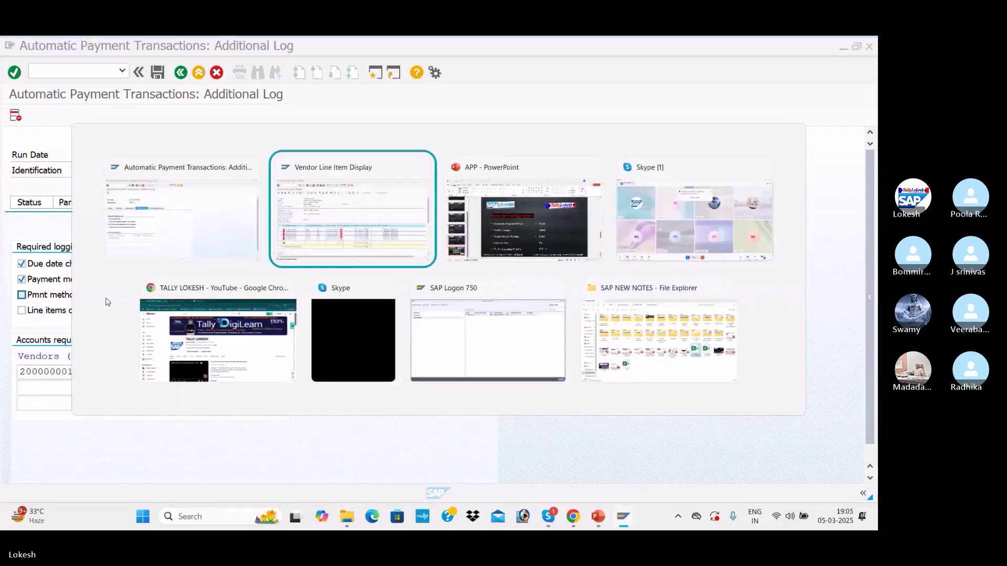
key(alt+Tab)
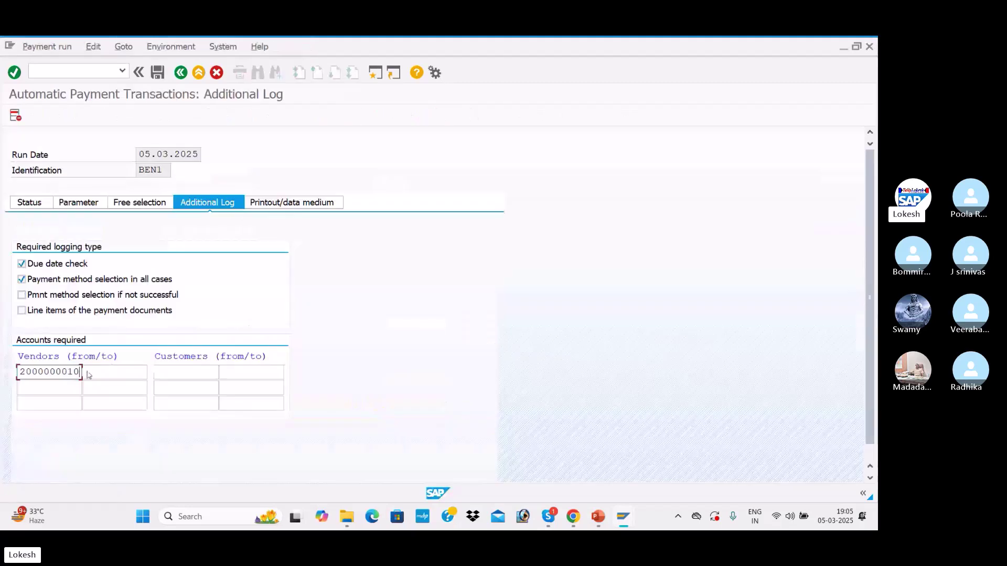
text(3)
key(alt+Tab)
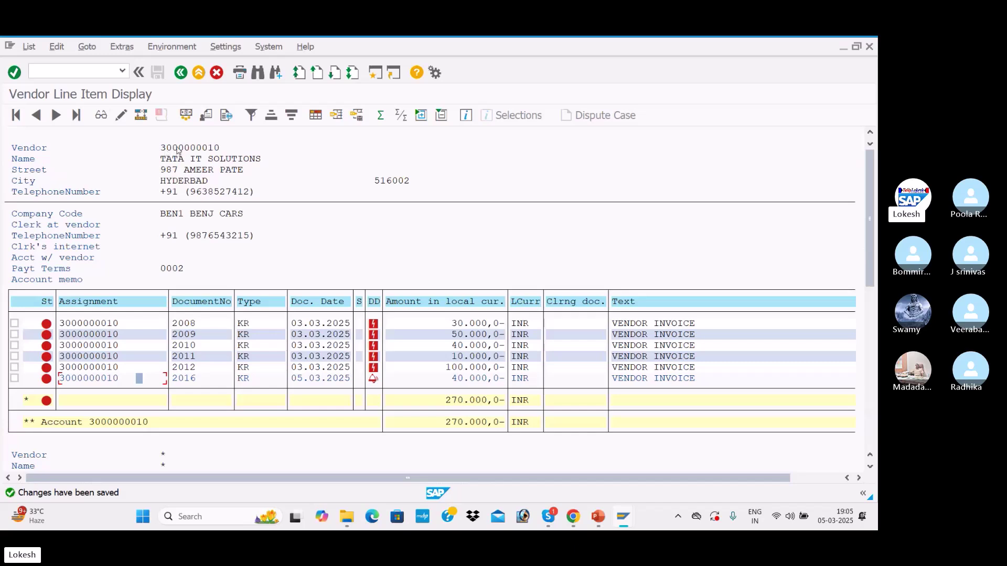
key(alt+Tab)
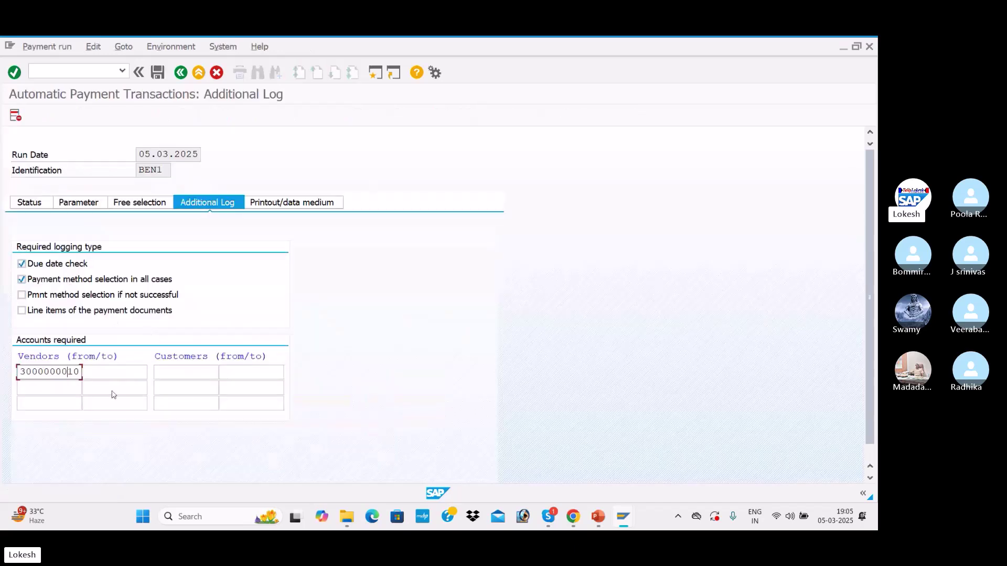
key(F3)
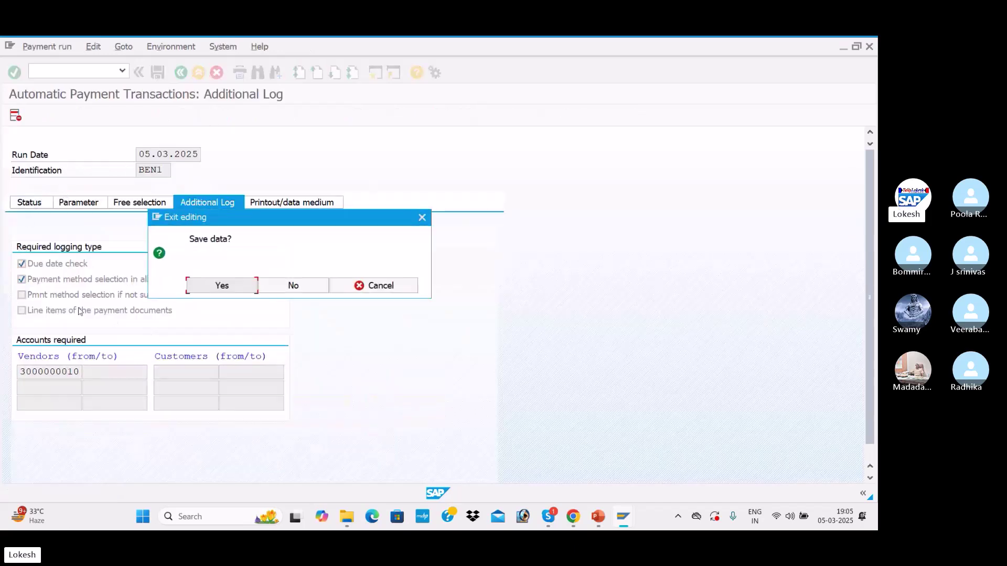
click(234, 286)
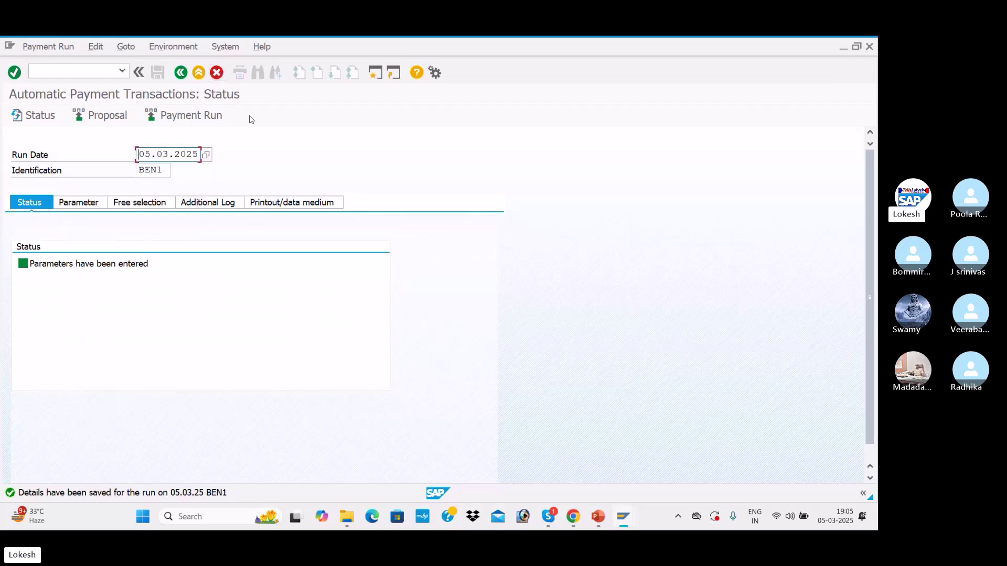
- Schedule the payment proposal for 05.03.2025 to start immediately and refresh its status until it is created
click(90, 117)
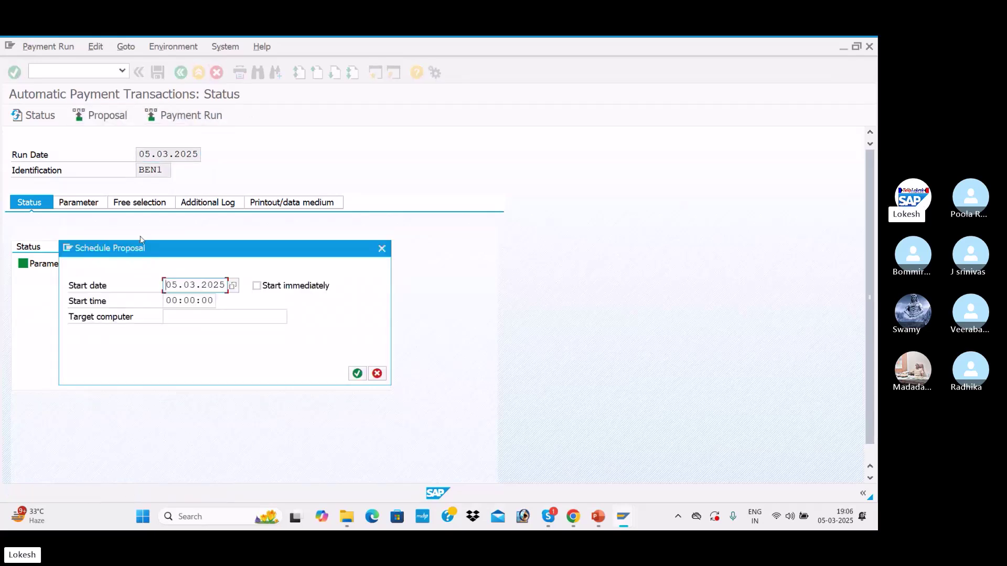
click(257, 287)
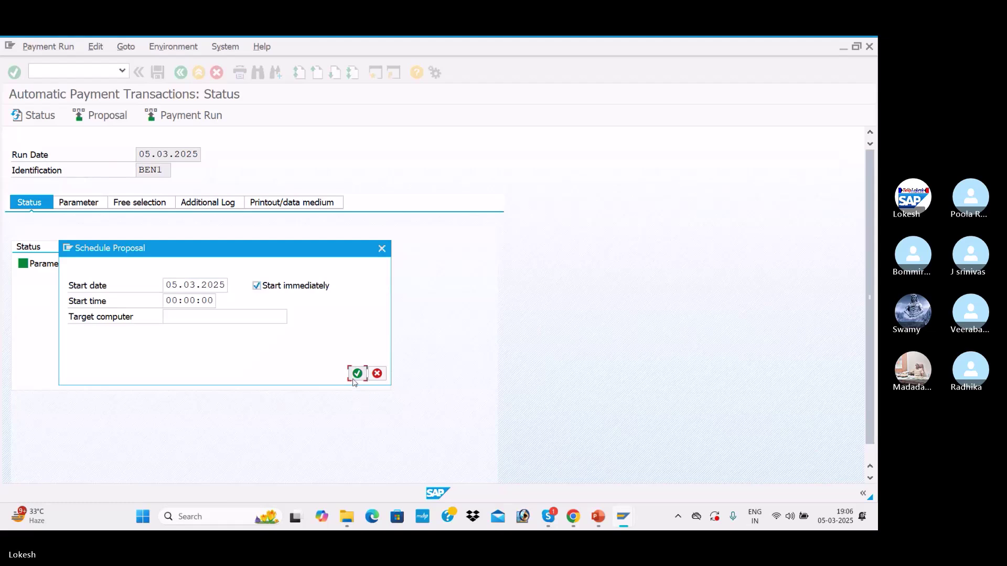
click(357, 374)
key(Return)
key(Return)
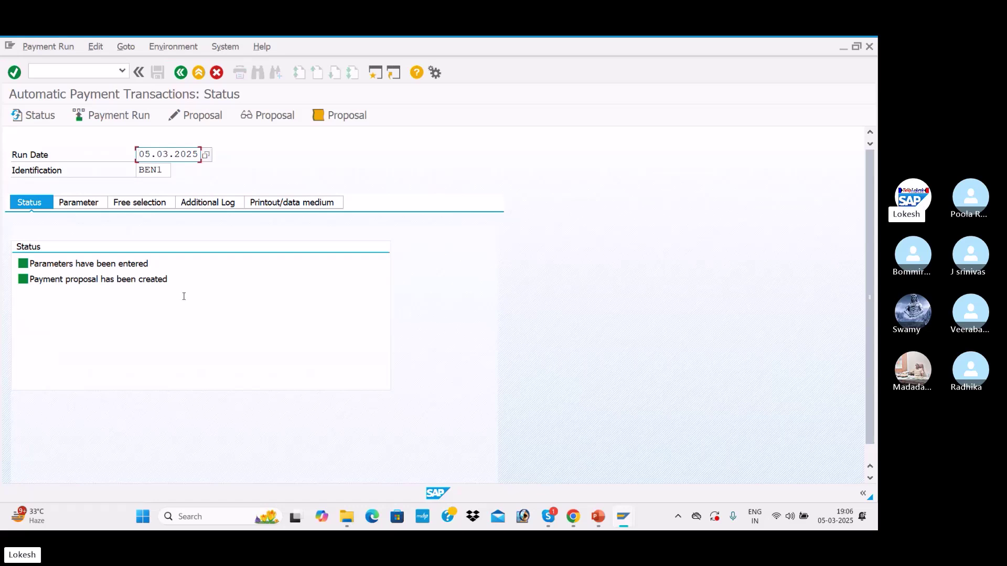
- Examine the payment proposal for all accounting clerks and compare its paid items with the vendor line items
click(208, 125)
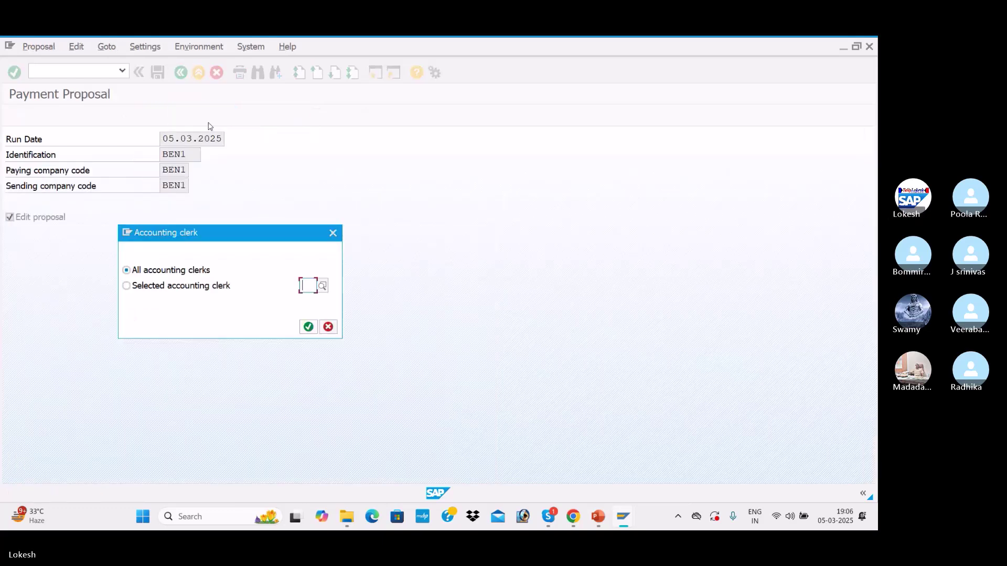
click(308, 327)
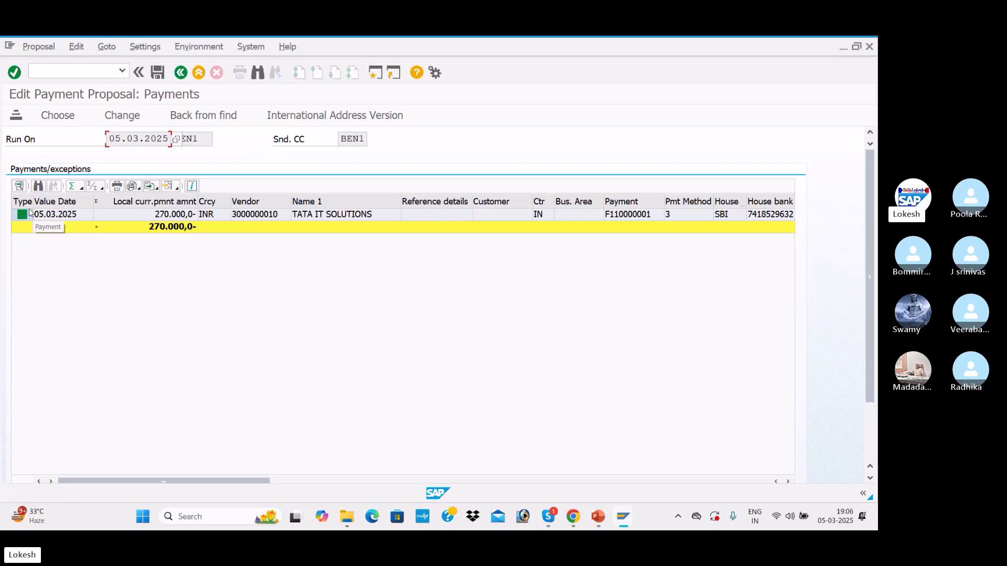
double_click(405, 217)
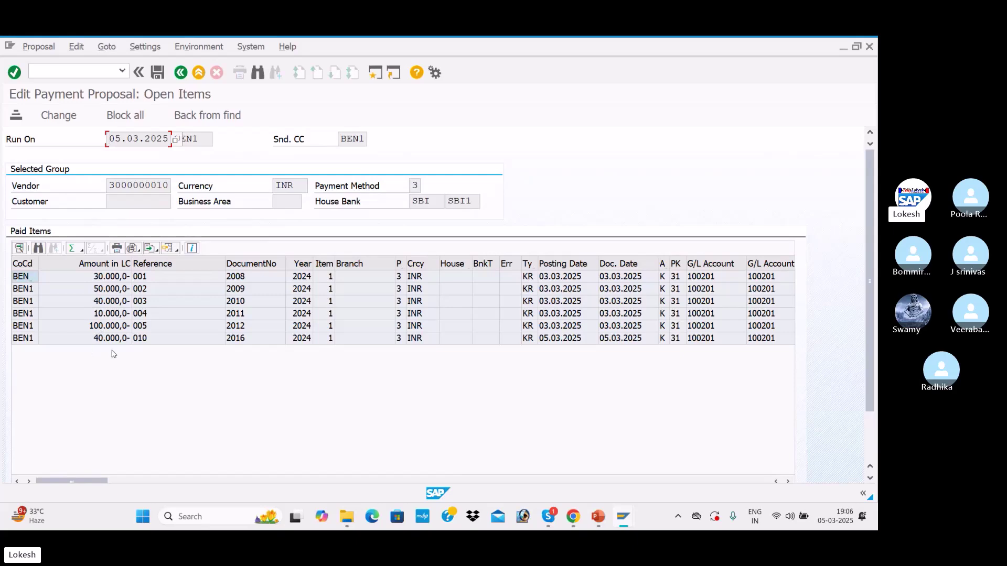
key(alt+Tab)
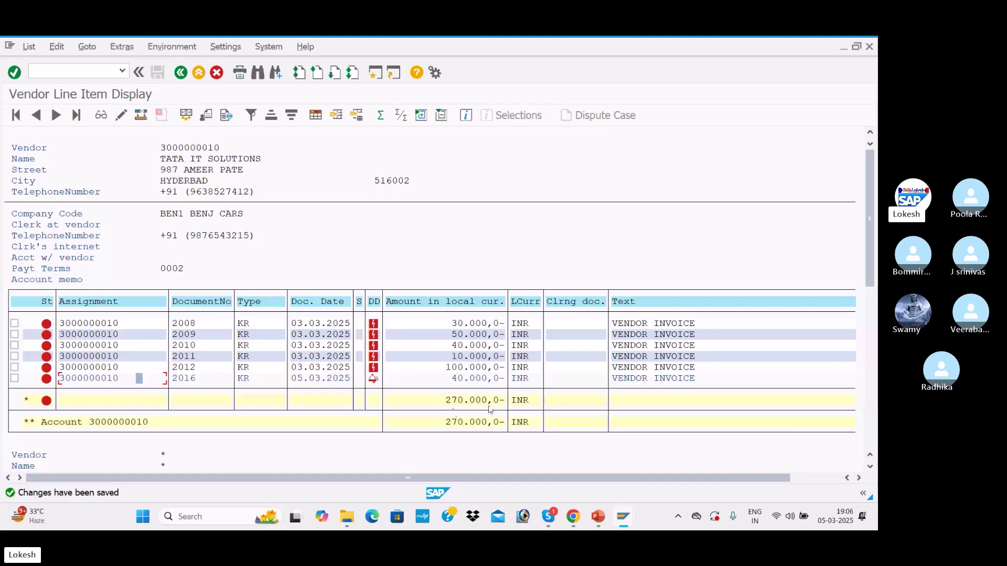
key(alt+Tab)
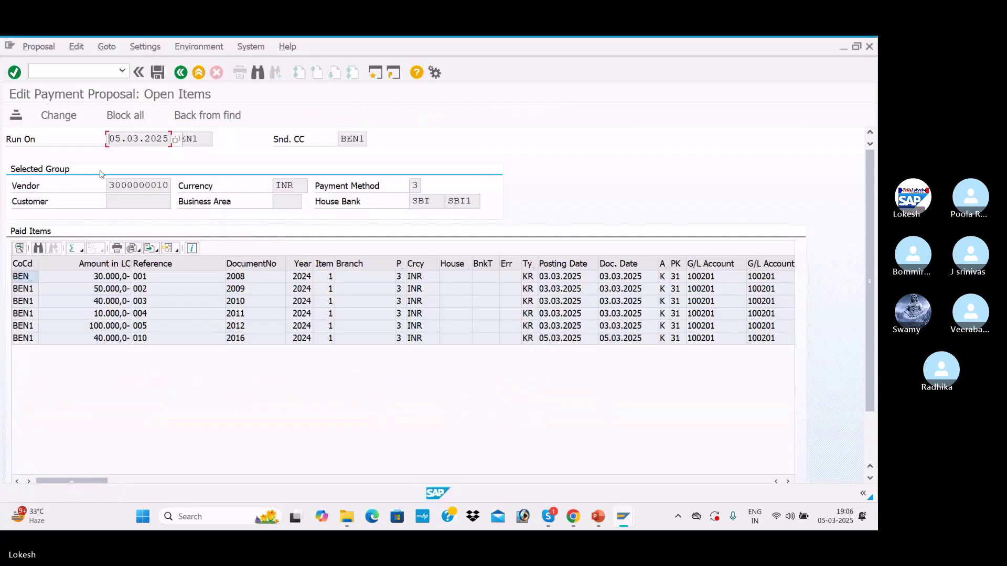
click(181, 73)
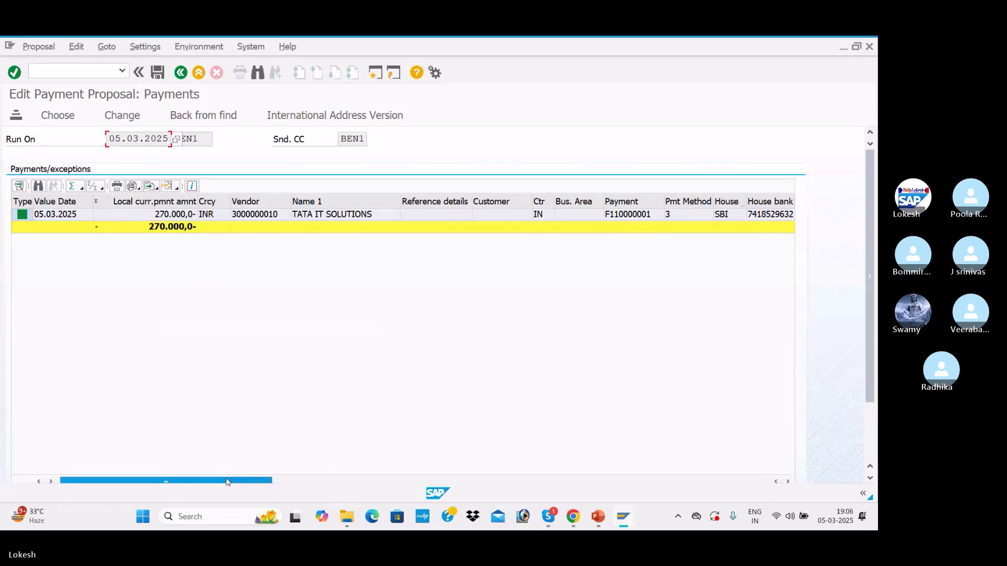
drag(225, 482, 325, 480)
click(181, 73)
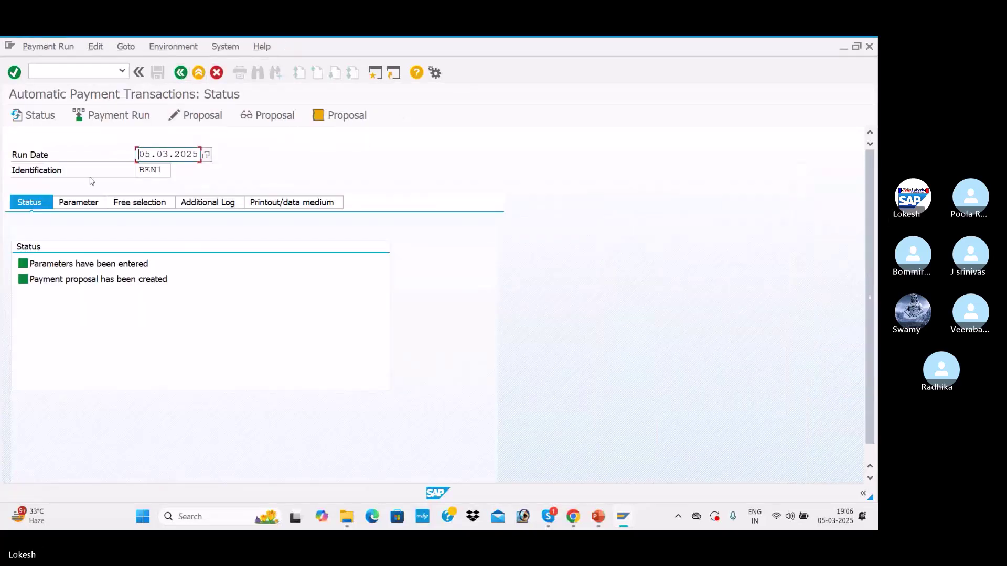
- Schedule the payment run for 05.03.2025 to start immediately
click(112, 117)
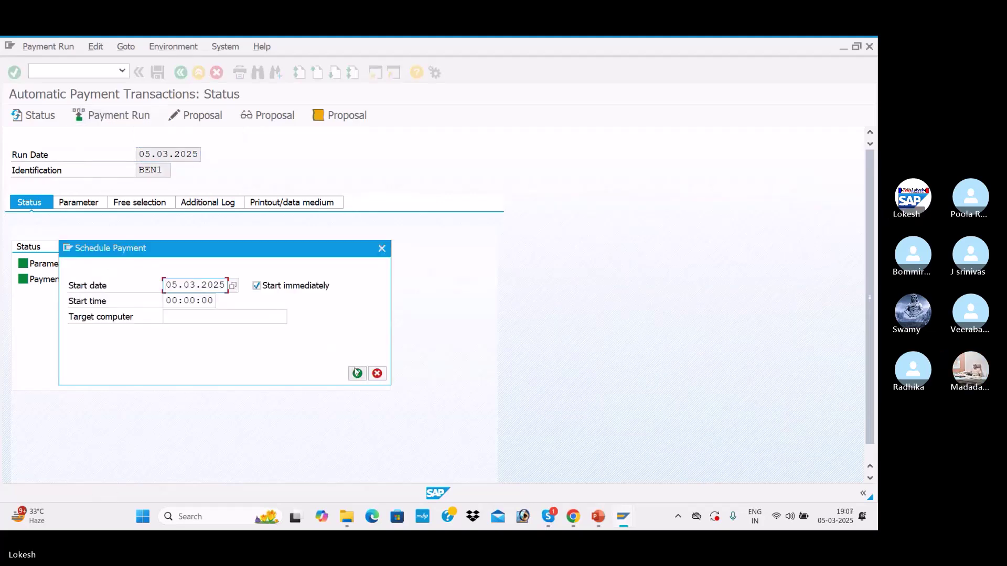
click(355, 373)
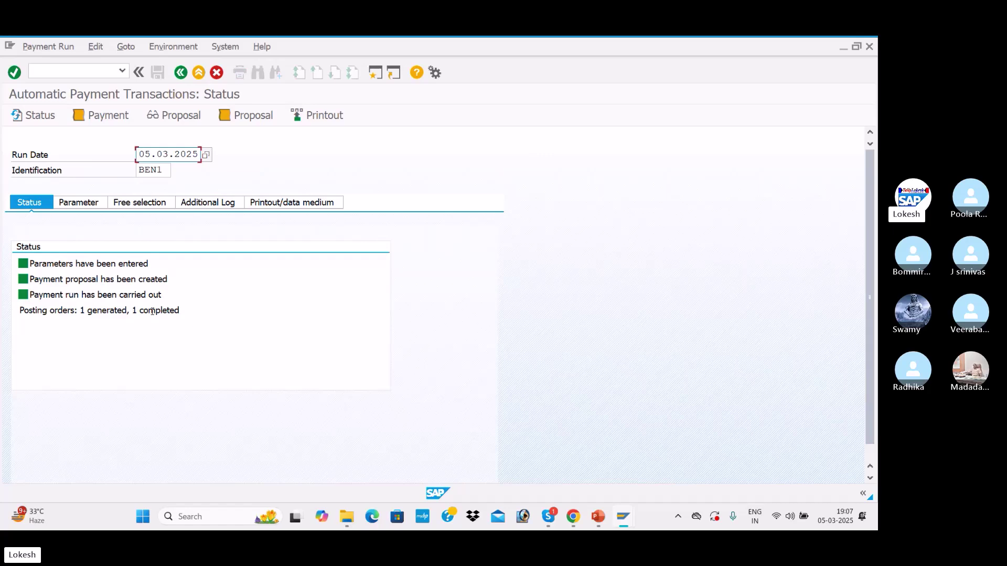
- Switch to the vendor line item display, refresh the TATA IT SOLUTIONS item list, and acknowledge the information message
key(alt+Tab)
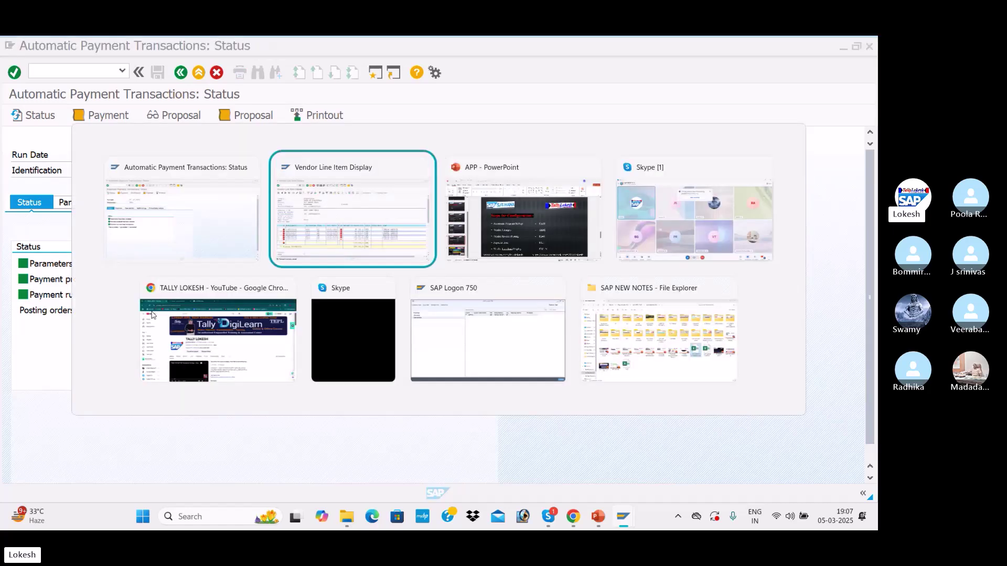
click(29, 47)
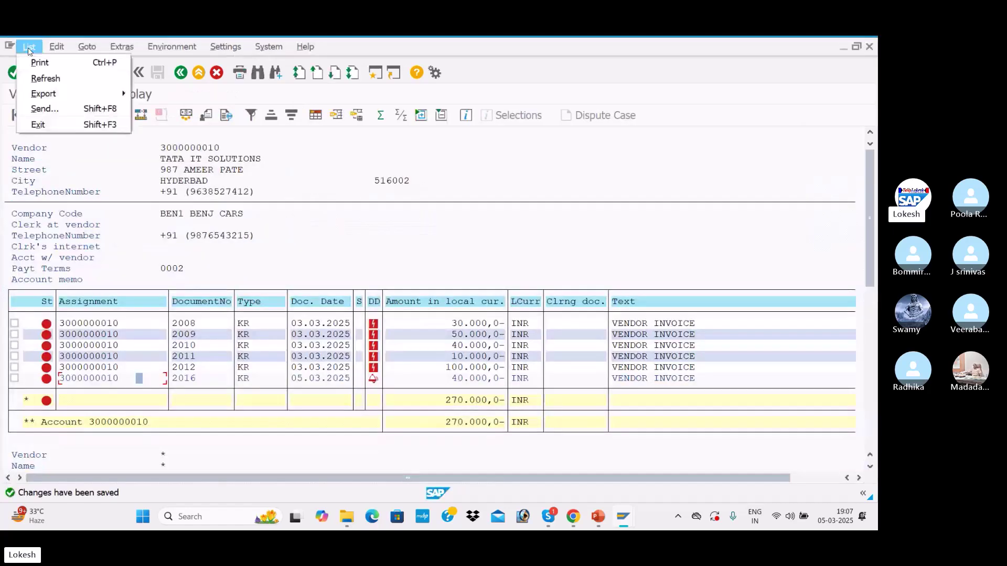
click(46, 78)
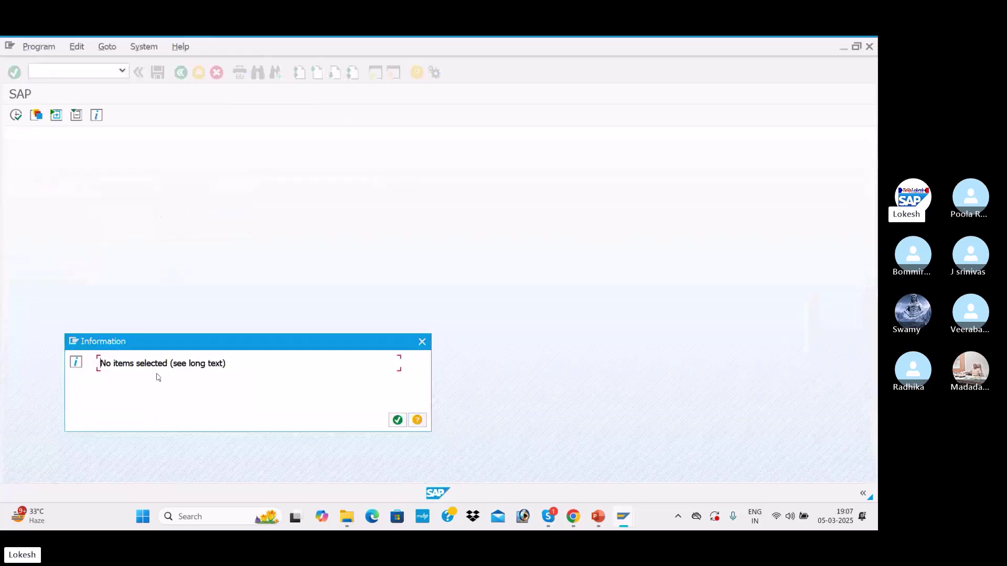
click(399, 421)
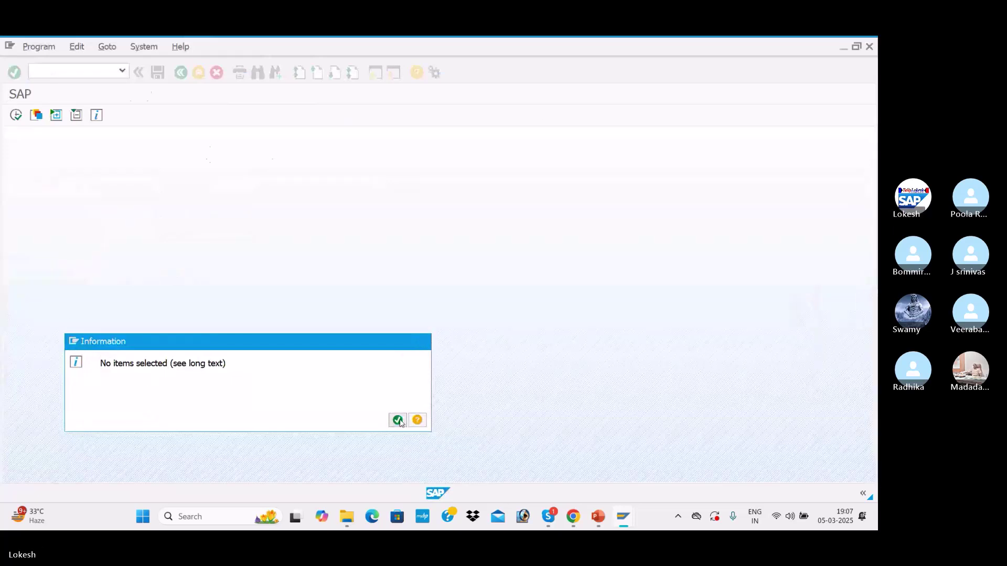
- List the vendor's cleared items with a clearing date of 05.03.2025 in company code BEN1
click(34, 357)
click(233, 371)
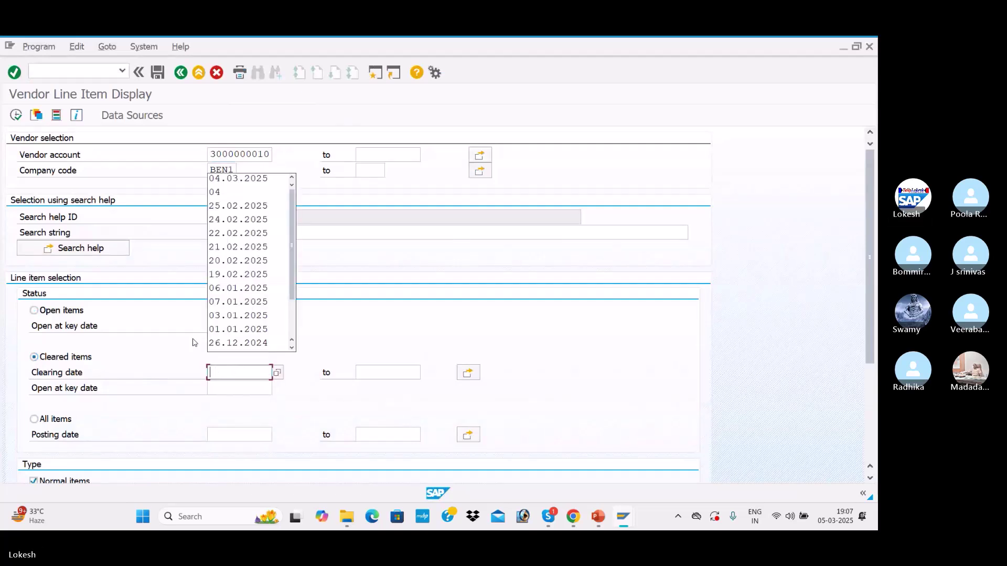
text(02.0)
key(BackSpace)
key(BackSpace)
key(BackSpace)
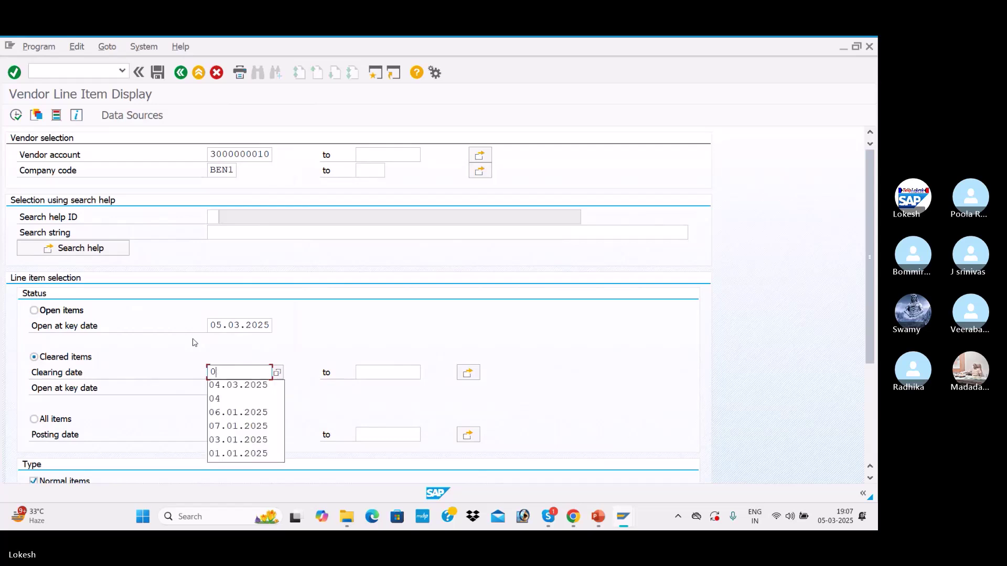
text(5.03.202)
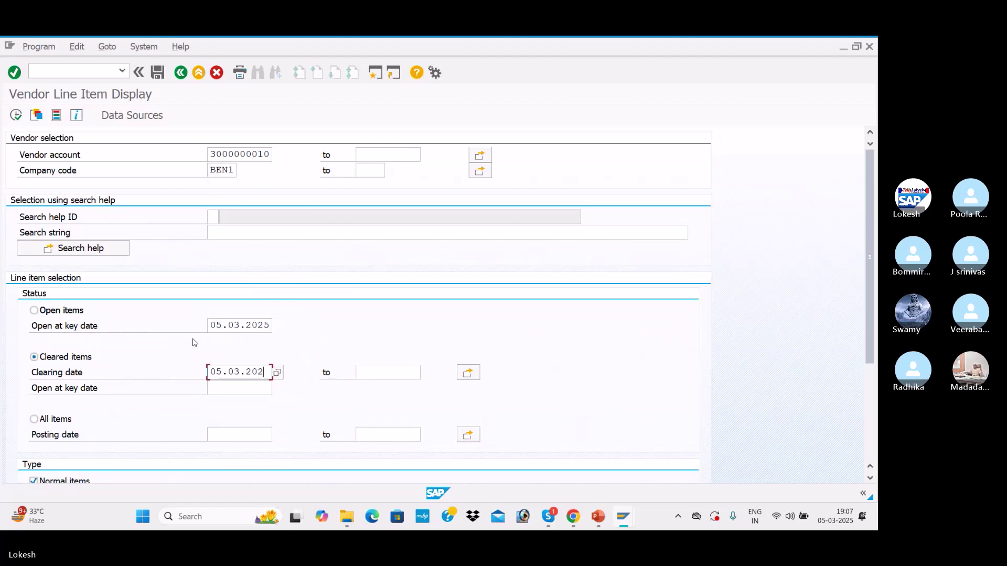
key(Tab)
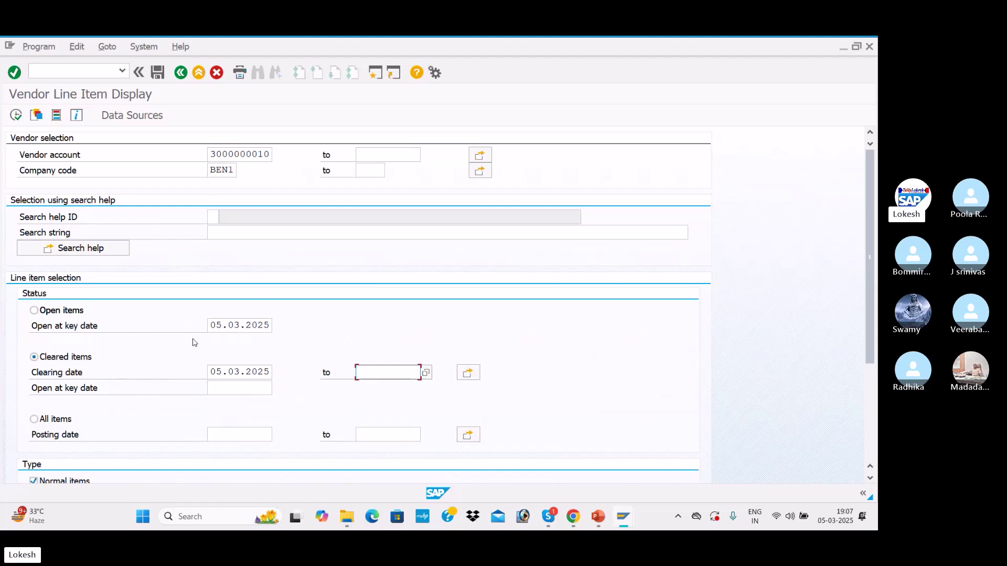
click(15, 116)
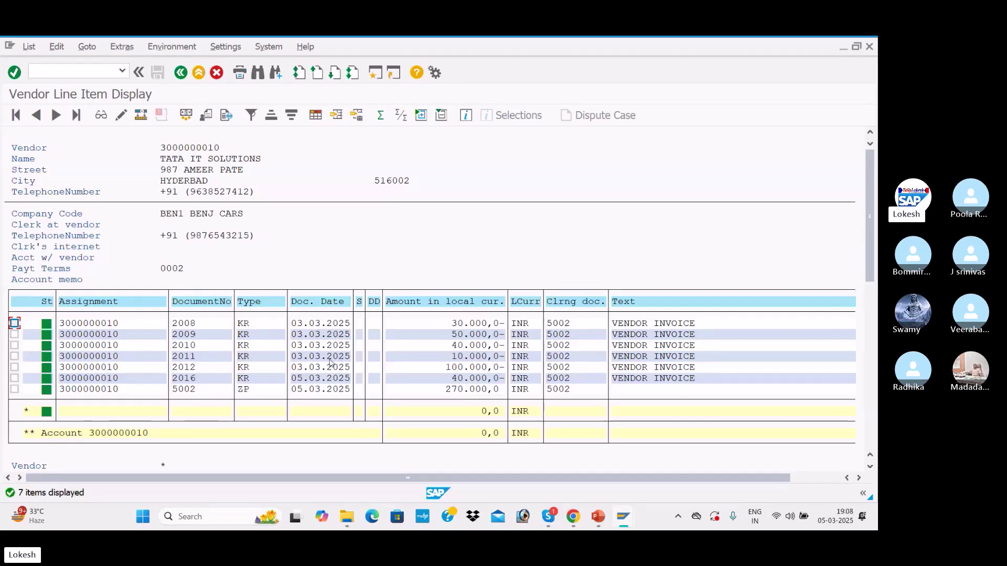
- Examine the type ZP payment document among the cleared items and return to the vendor line item selection
click(249, 394)
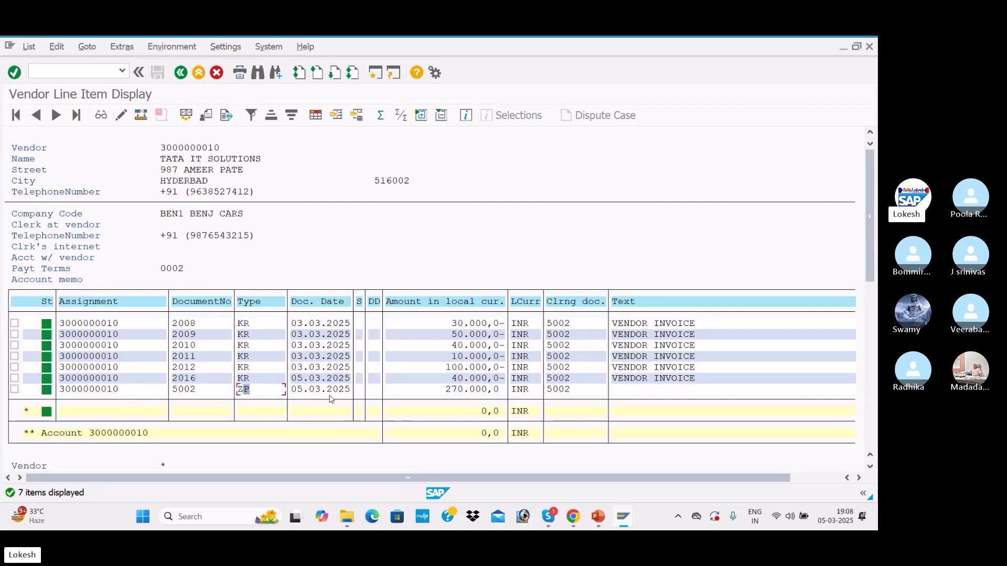
click(258, 393)
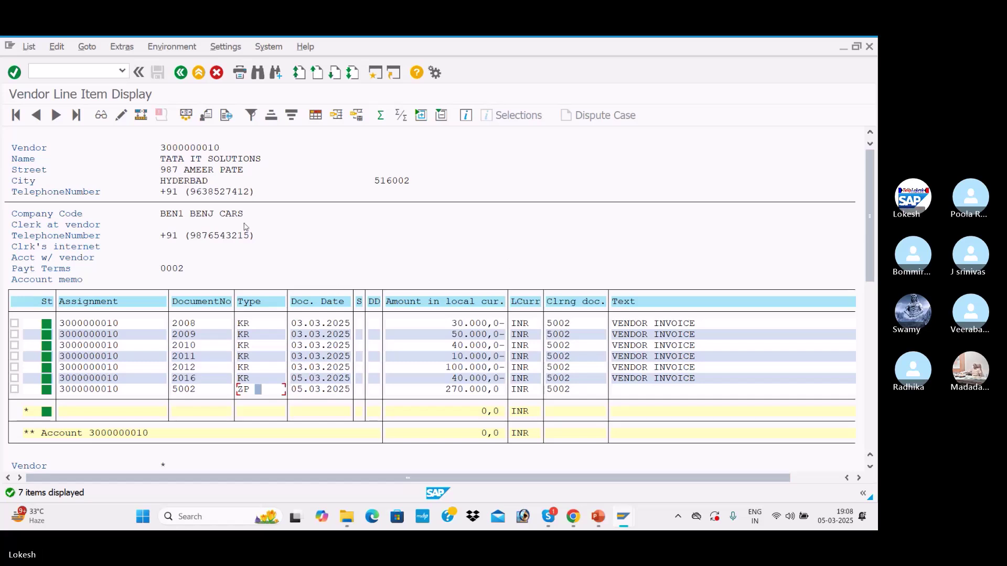
click(180, 74)
click(180, 73)
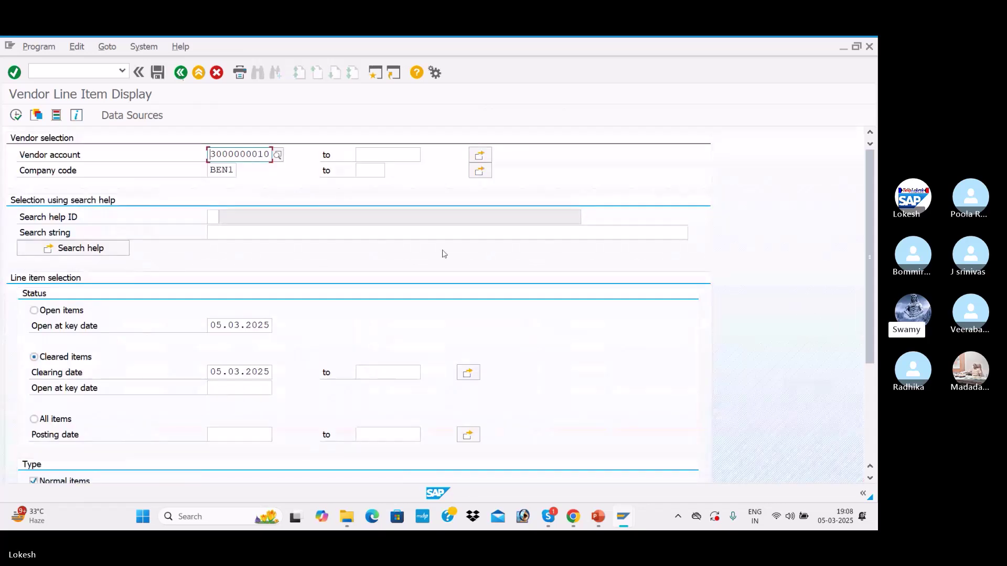
- Switch to the automatic payment session and start vendor invoice entry with transaction FB60
key(alt+Tab)
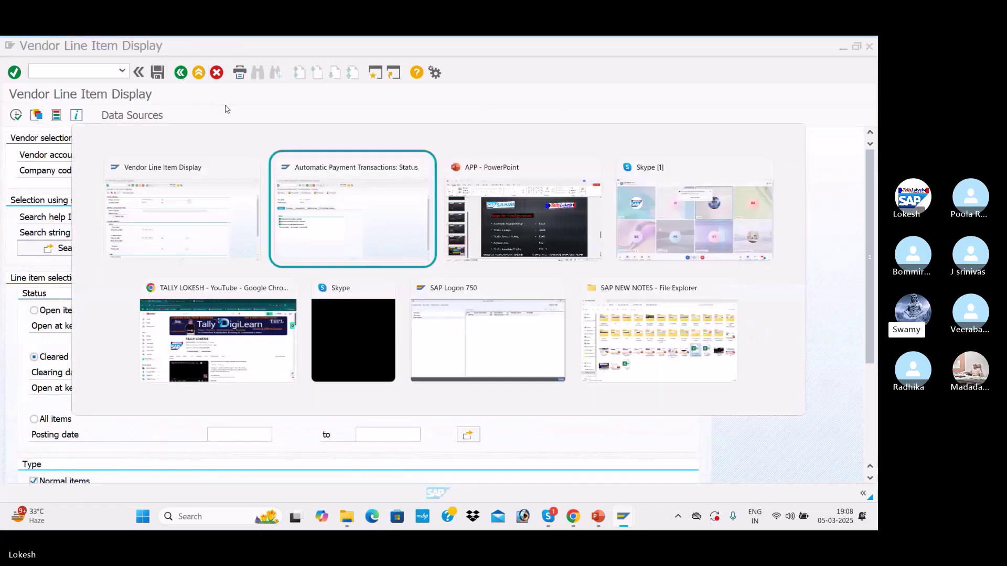
click(106, 74)
text(/N)
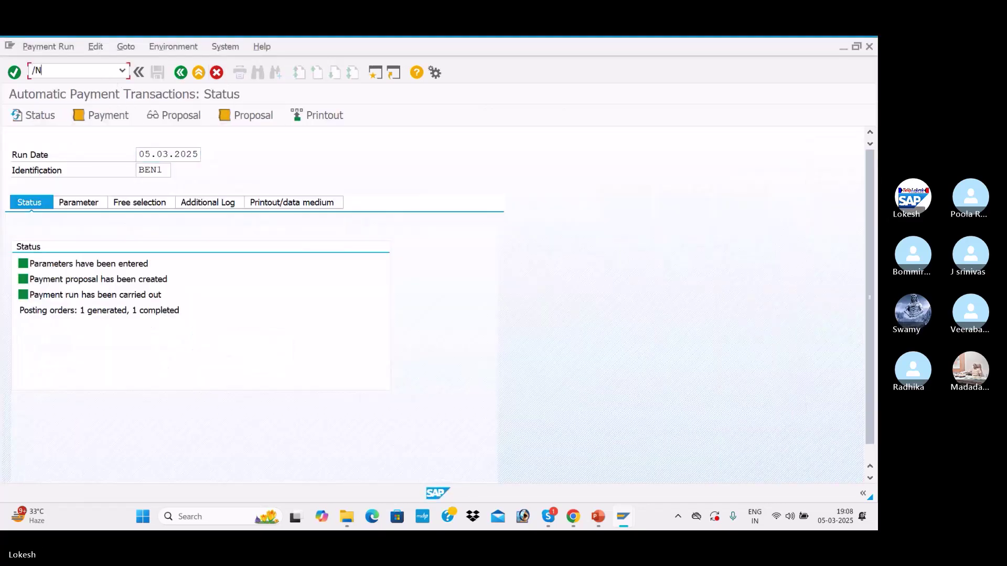
text(FB60)
key(Return)
- Enter TATA IT SOLUTIONS' vendor number, invoice date 05.03.2025 and reference 011 in the invoice's basic data
key(Down)
key(Tab)
key(Tab)
key(Down)
key(Tab)
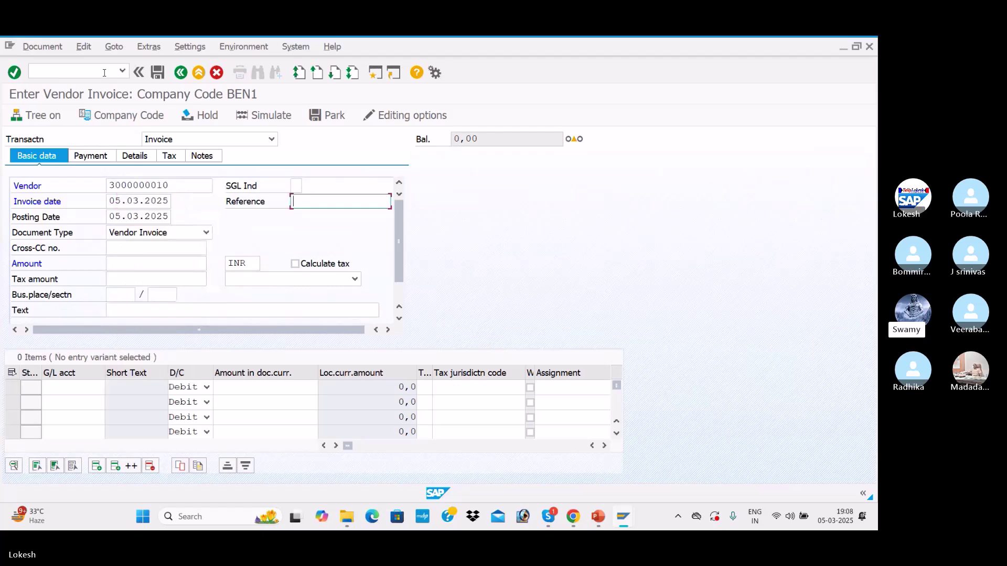
key(Down)
key(Tab)
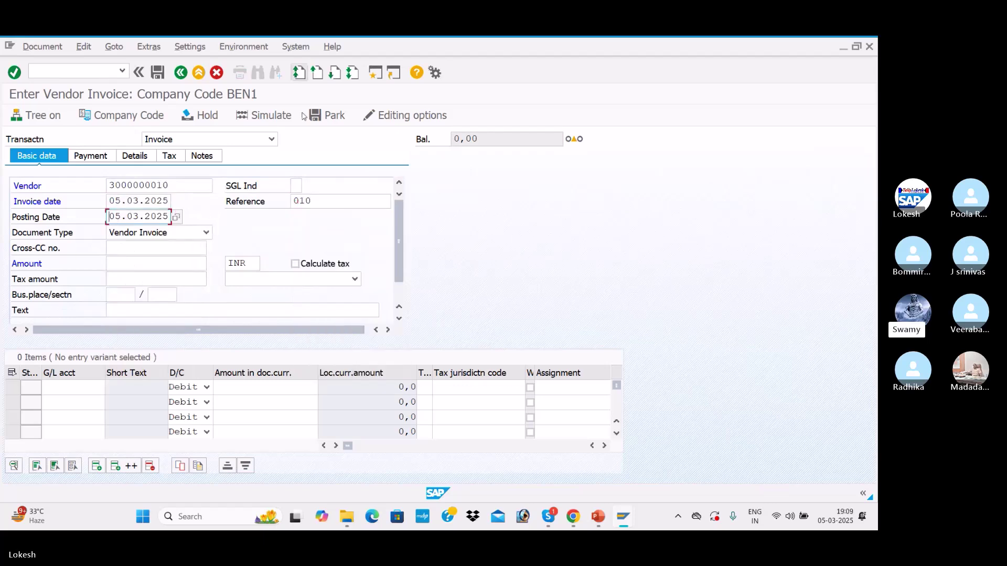
click(323, 202)
key(BackSpace)
text(1)
key(Tab)
key(Tab)
key(Tab)
key(Tab)
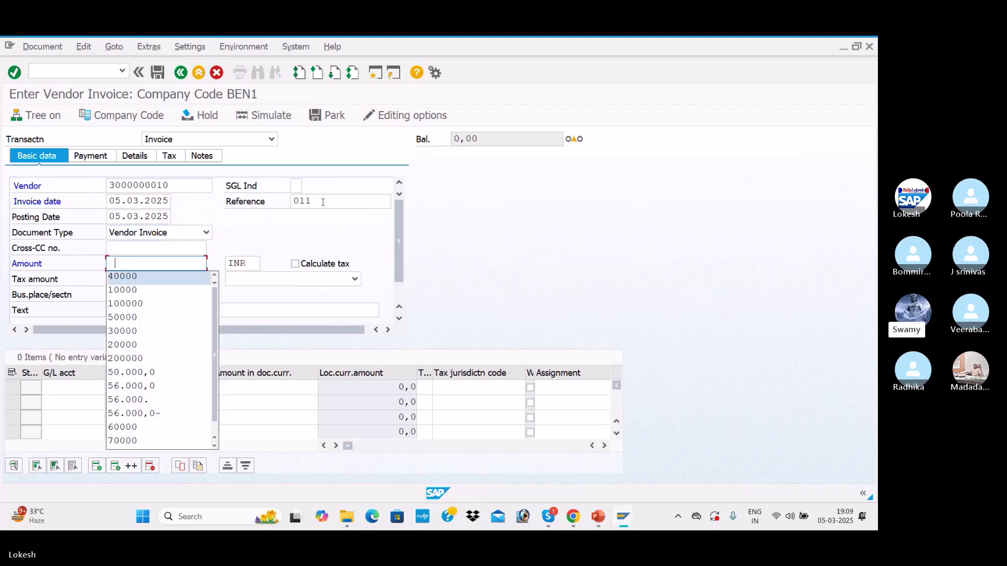
- Set the invoice amount to 40000 INR and the text to VENDOR INVOICE
key(Return)
key(Tab)
key(Tab)
key(Tab)
key(Tab)
key(Tab)
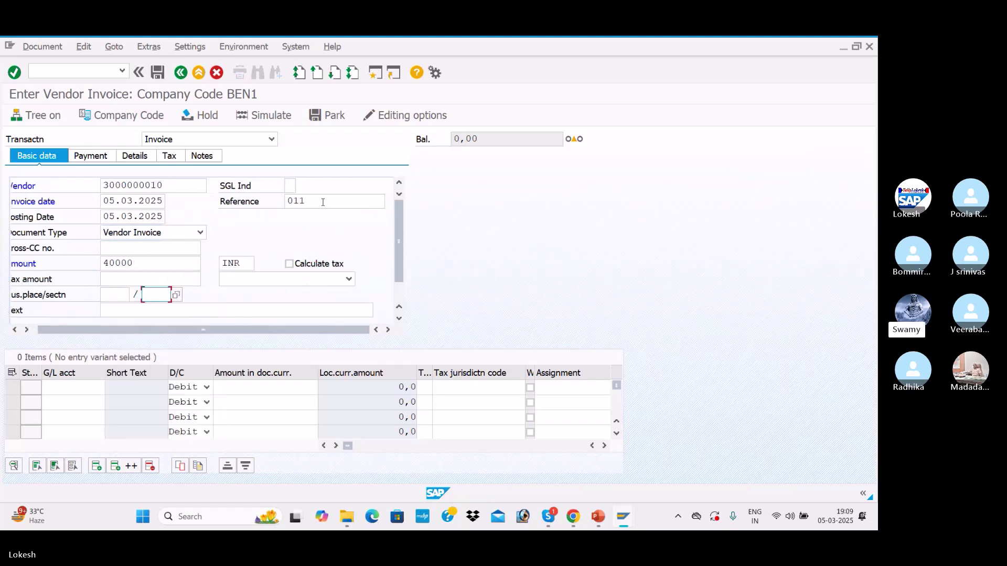
key(Down)
key(Return)
key(Tab)
key(Tab)
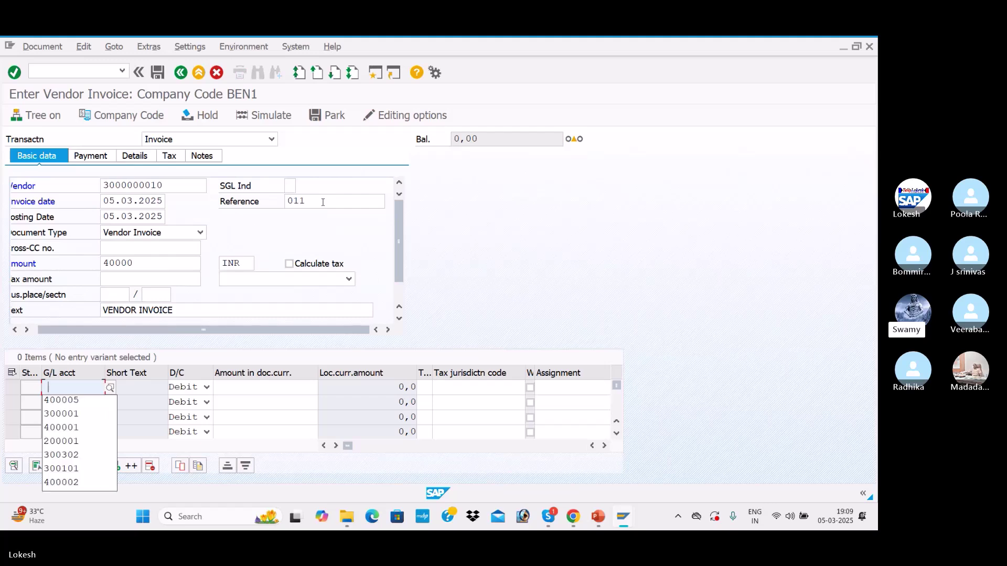
- Add a debit line of 40000 to G/L account 400005 (Purchase A/c), then simulate and post the invoice
key(Down)
key(Return)
key(Tab)
key(Tab)
key(Down)
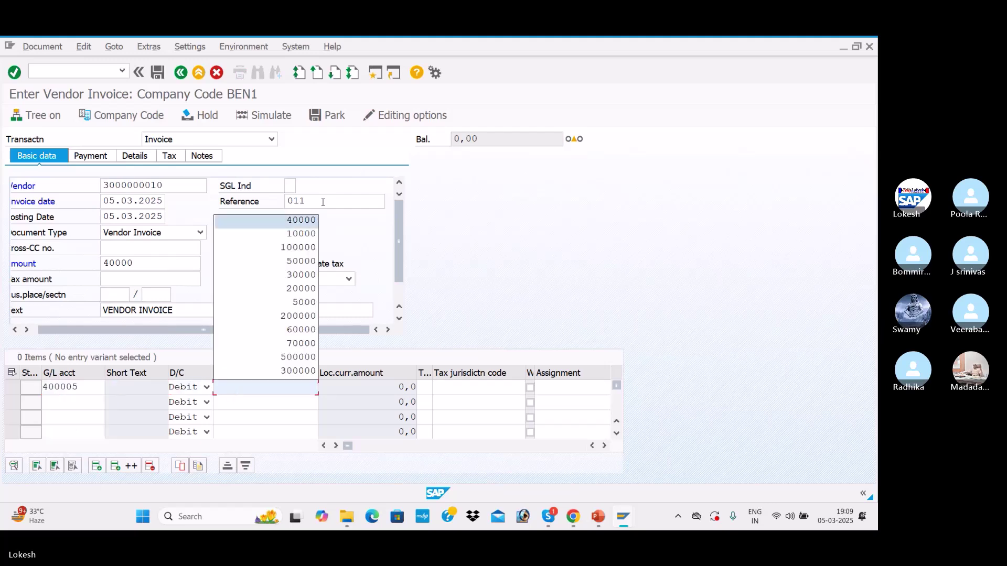
key(Return)
key(Return)
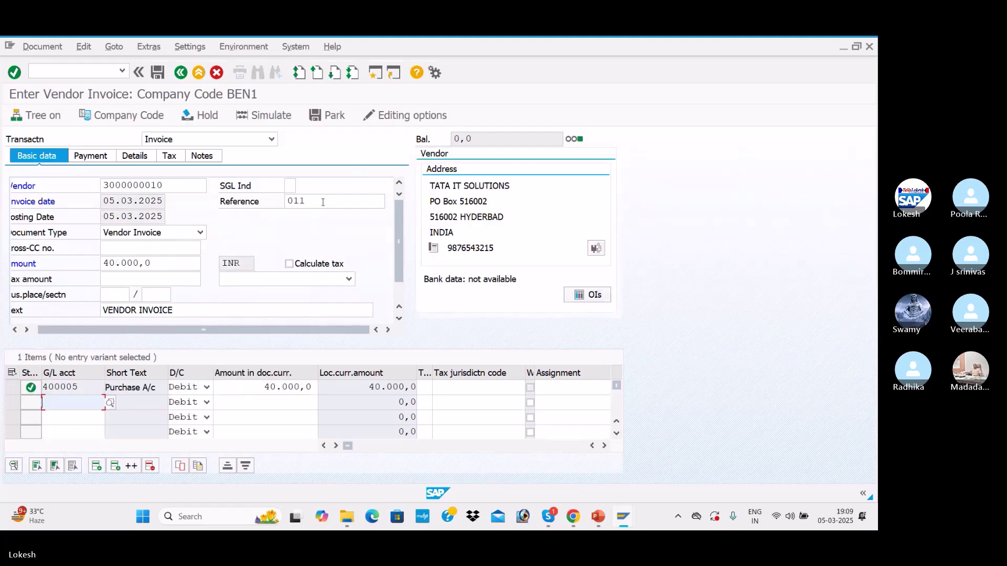
click(263, 114)
click(157, 72)
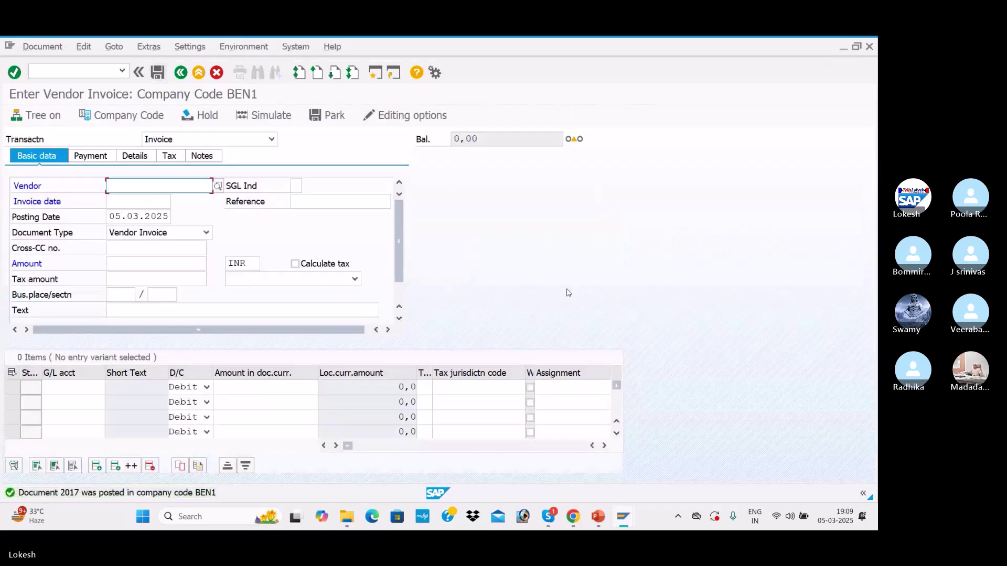
- Switch to the vendor line item display and list the vendor's open items at key date 05.03.2025
key(alt+Tab)
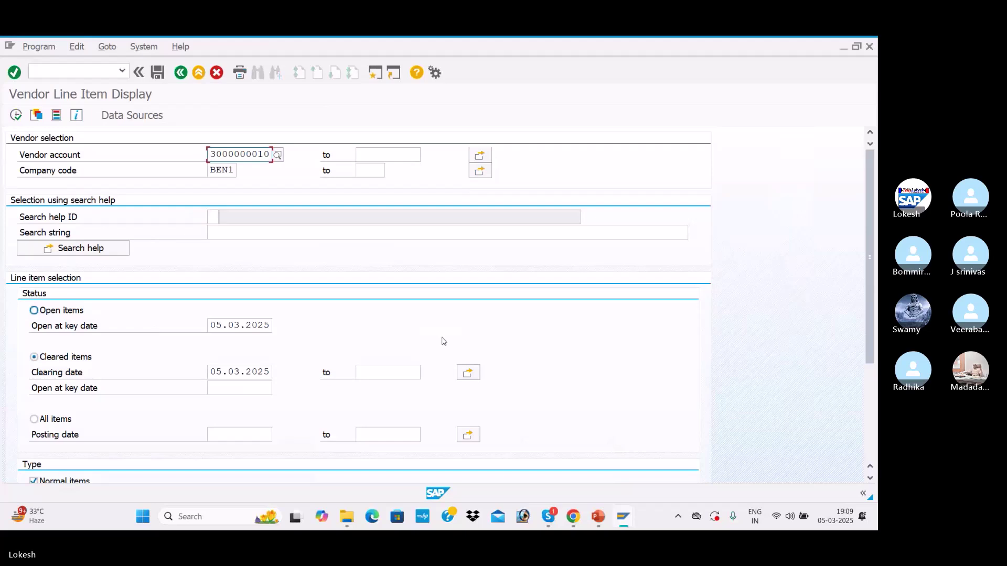
click(34, 310)
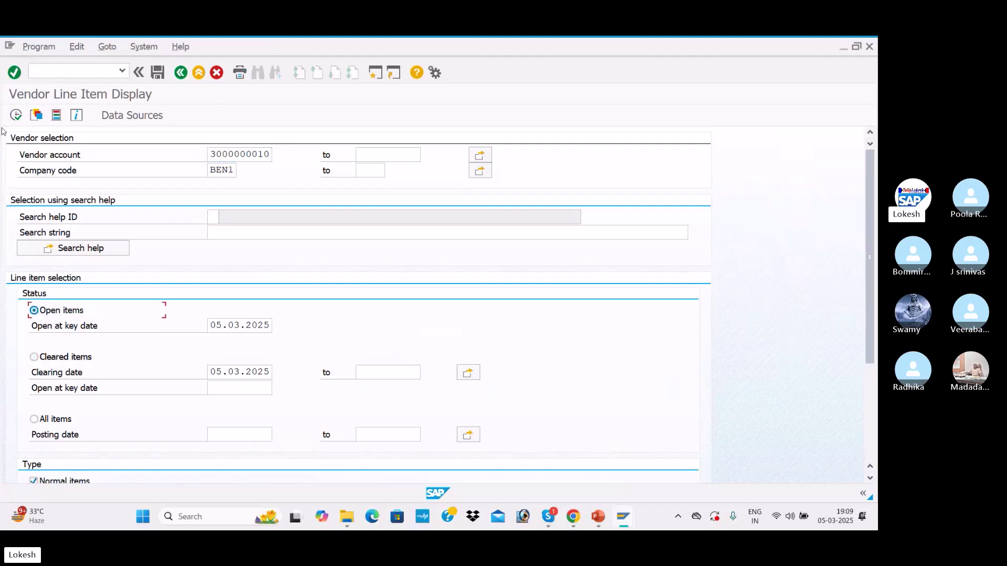
click(15, 116)
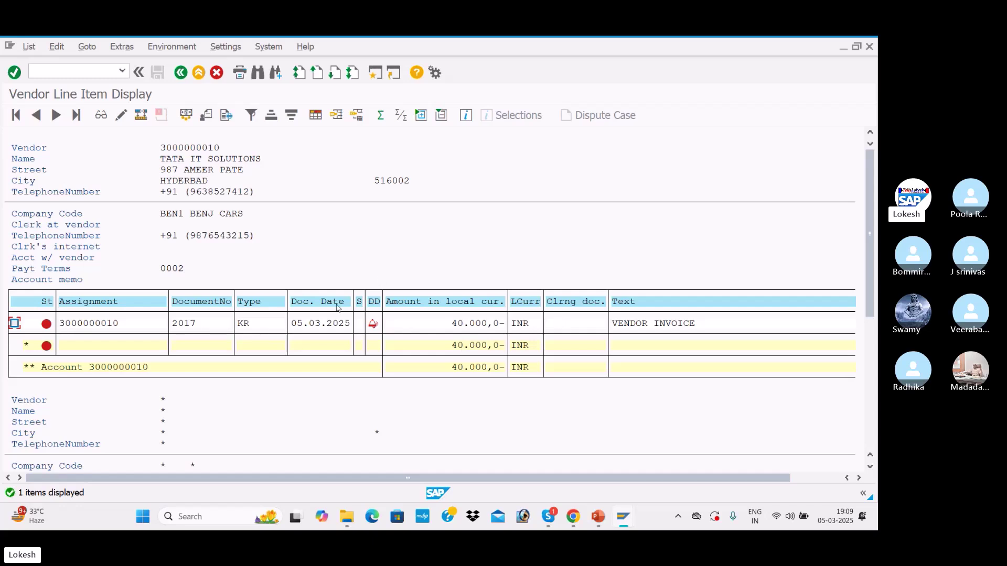
- Set the payment method of open vendor invoice 2017 to 3 and save the change
double_click(135, 326)
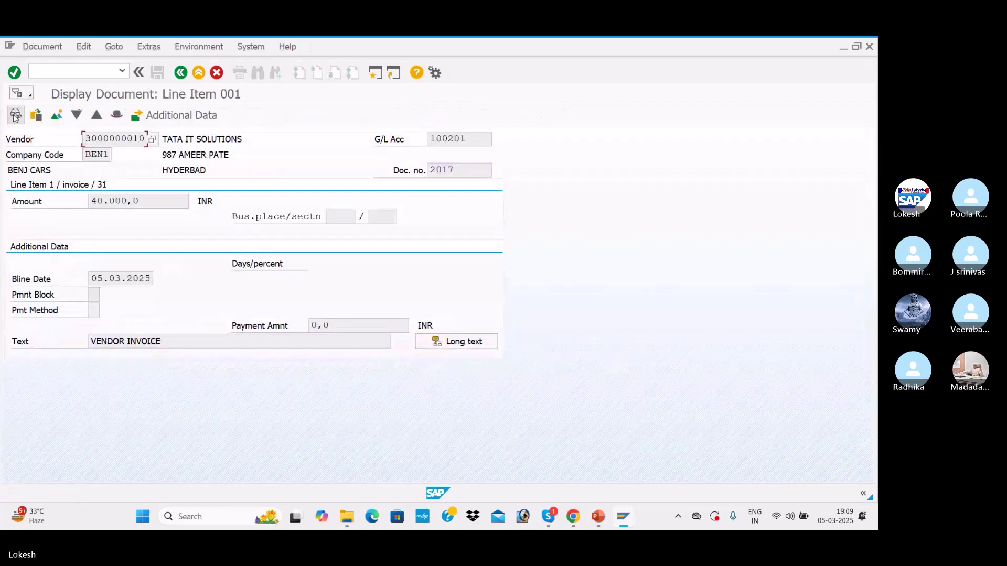
click(15, 117)
click(93, 309)
text(3)
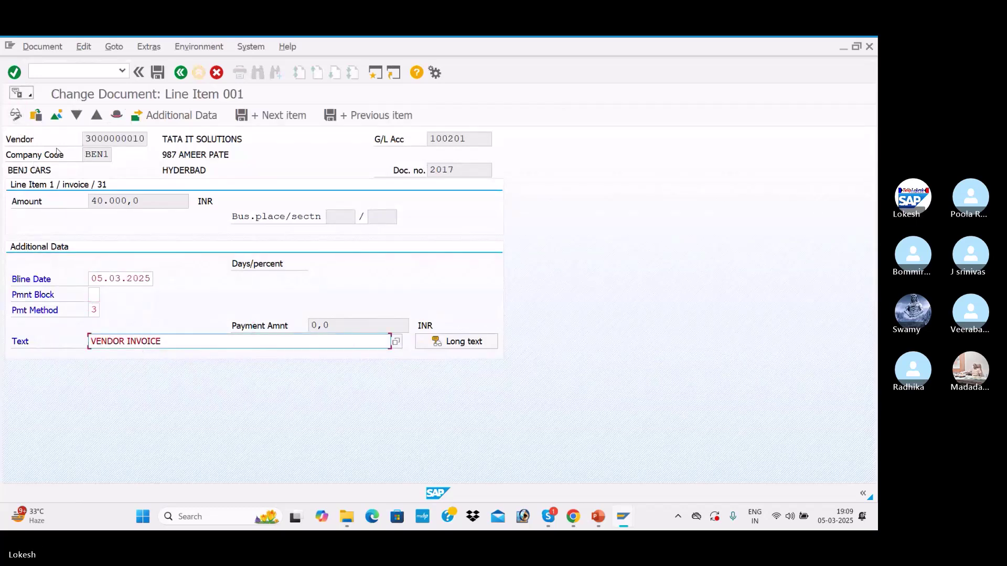
click(158, 73)
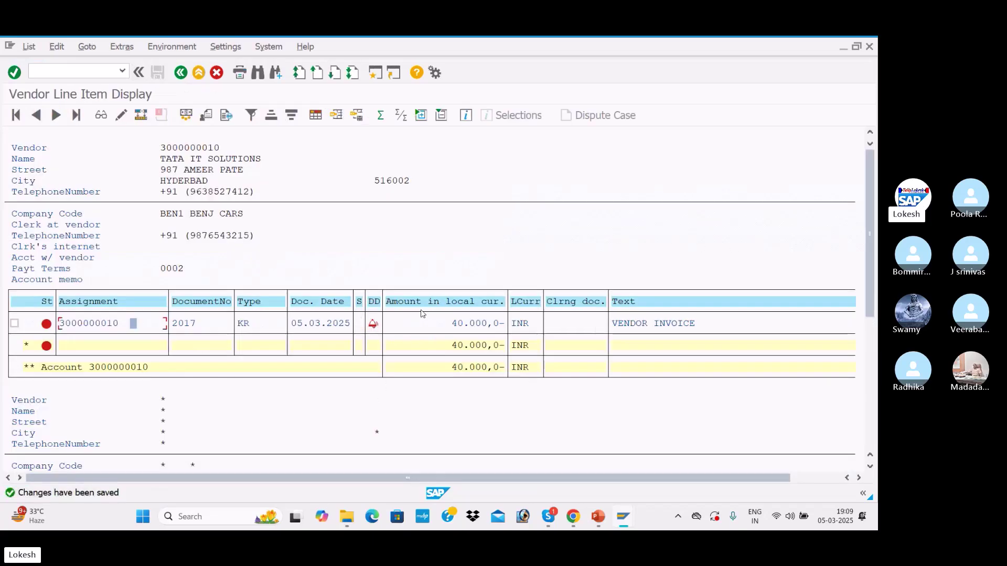
- Remove the payment method from open vendor invoice 2017 and save the change
double_click(208, 325)
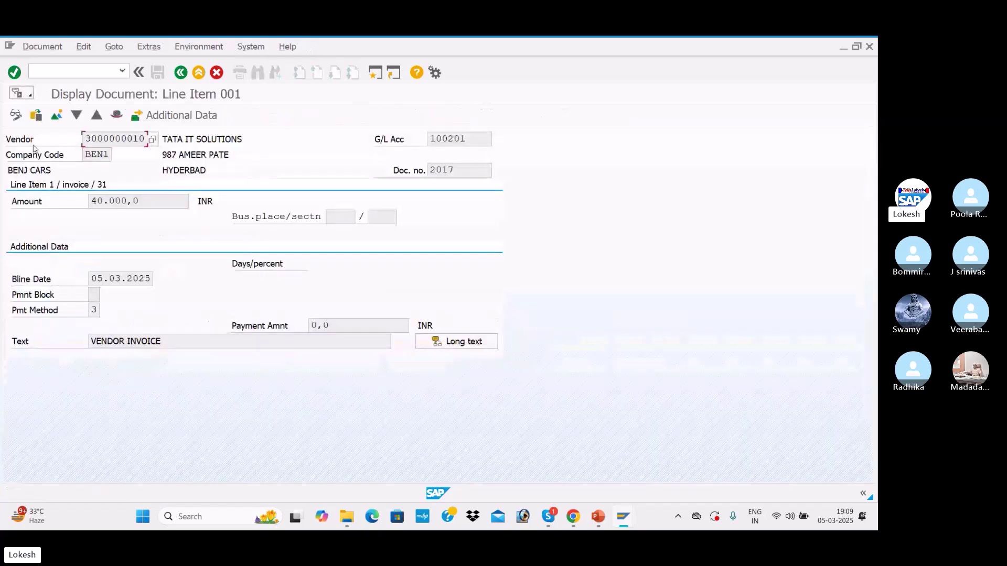
click(17, 117)
click(95, 310)
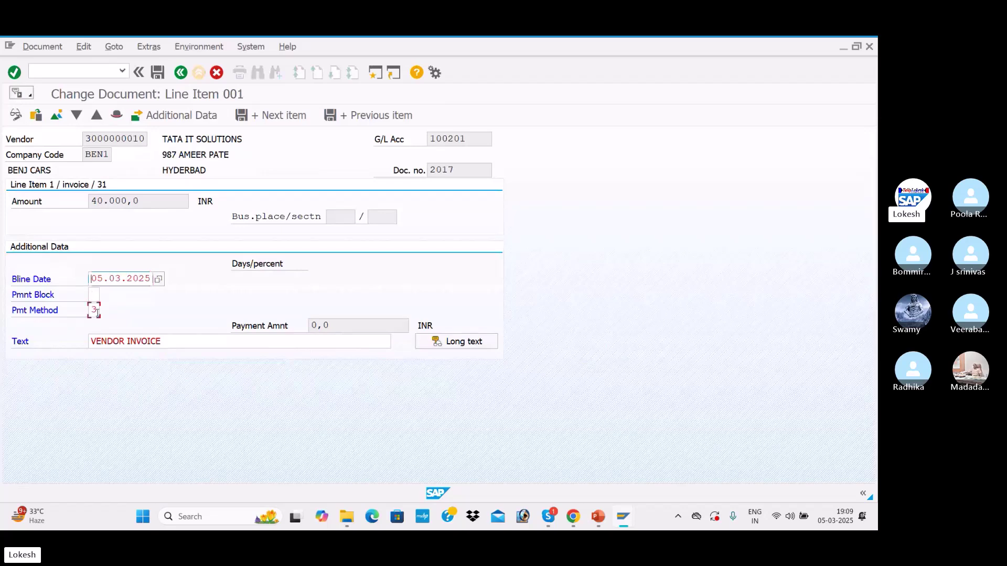
key(Tab)
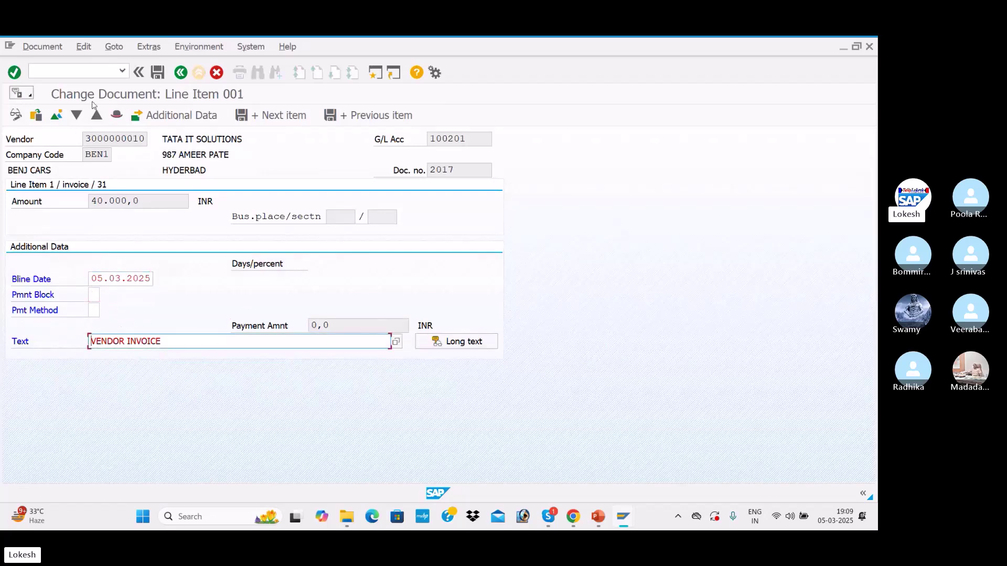
click(180, 73)
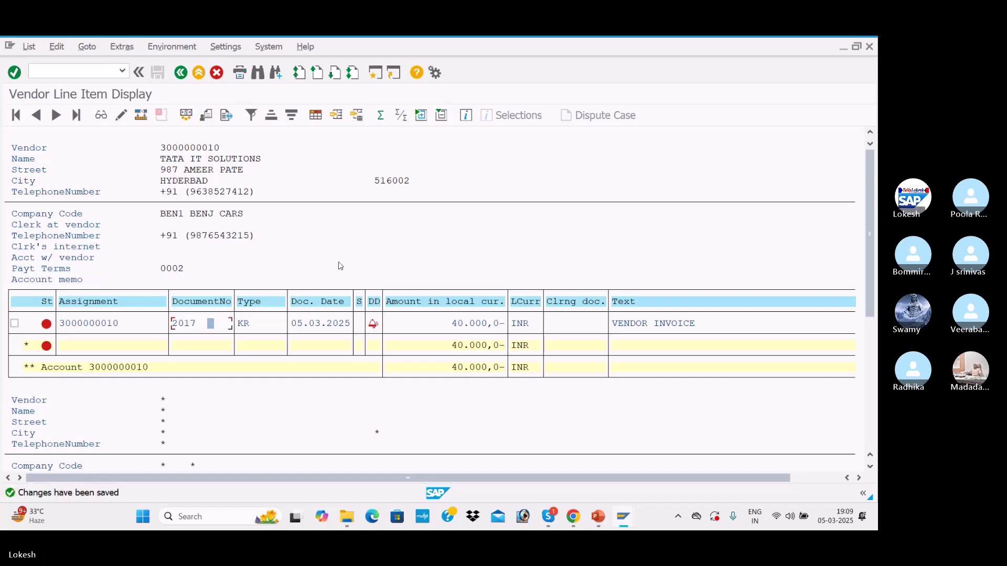
- Switch to the vendor invoice entry session and open Post Outgoing Payments with transaction F-53
key(alt+Tab)
key(Tab)
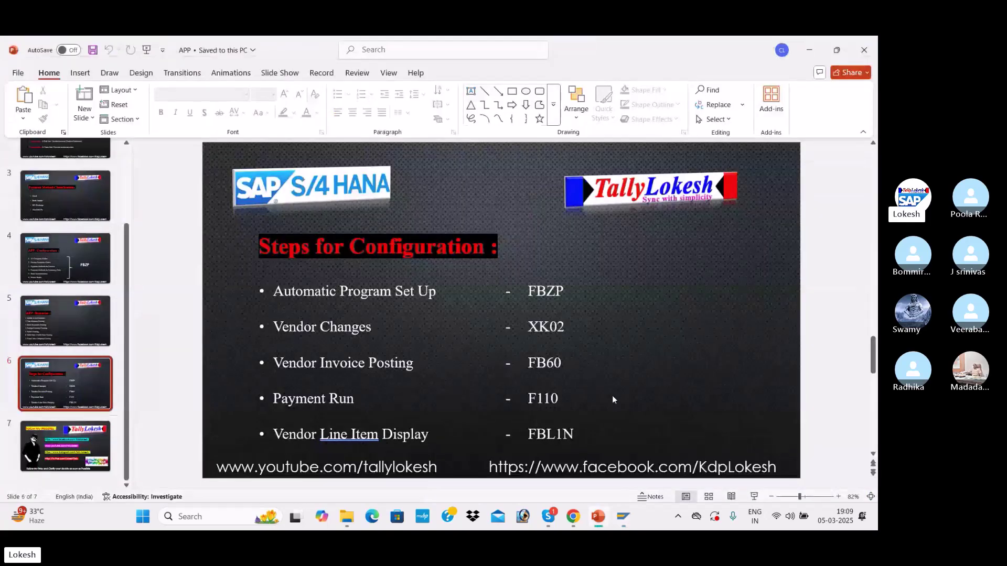
key(alt+Tab)
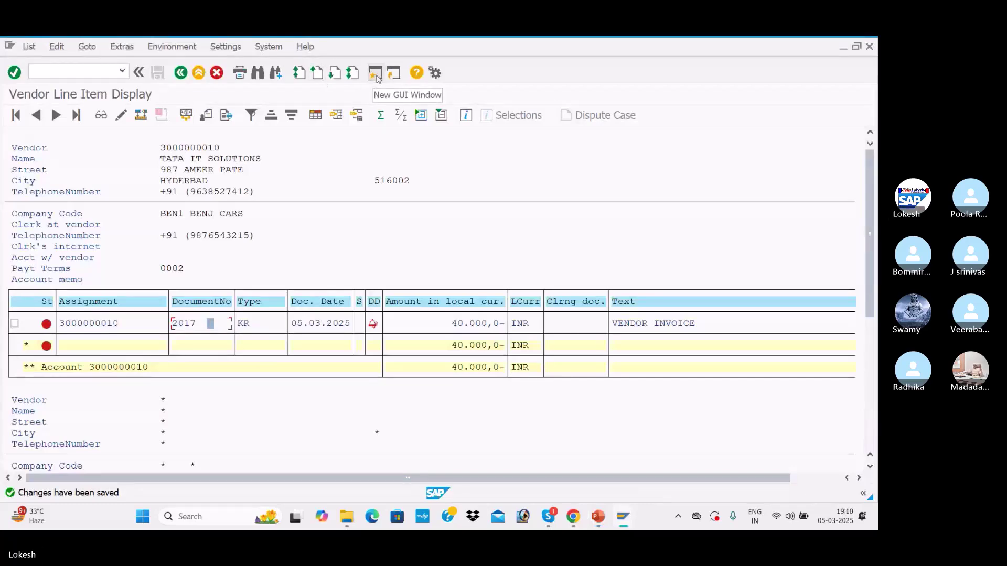
key(alt+Tab)
key(Tab)
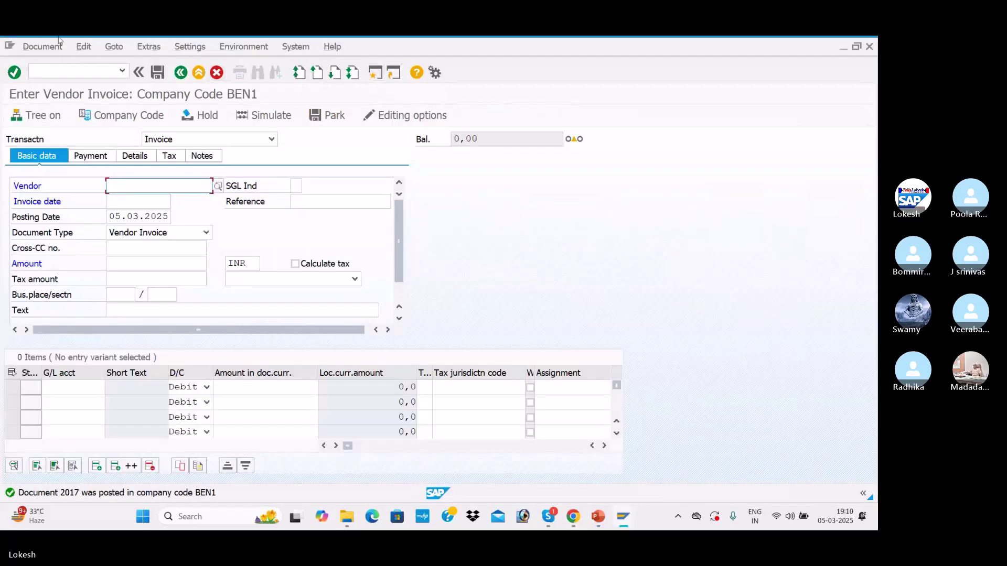
click(74, 73)
text(/NF-53)
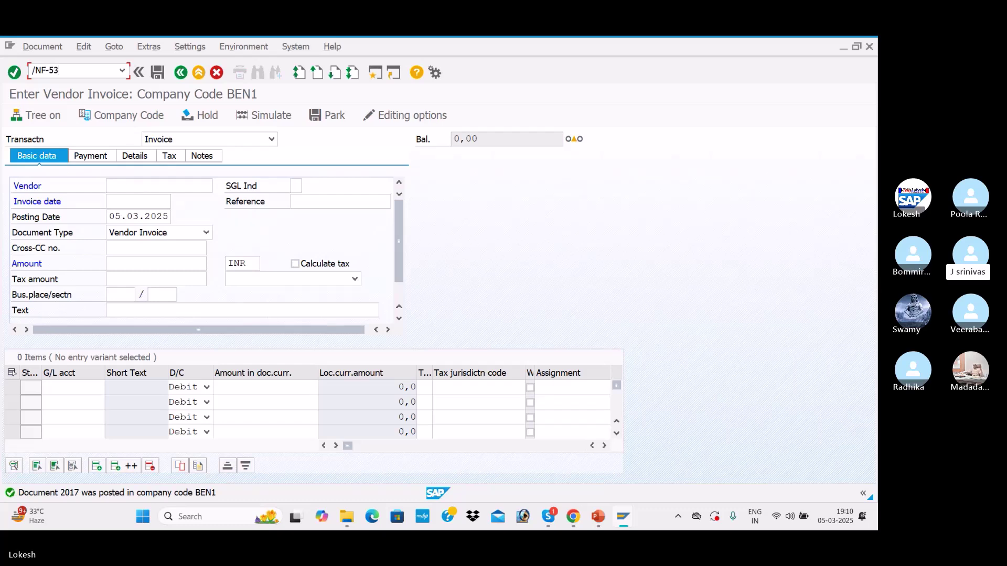
key(Return)
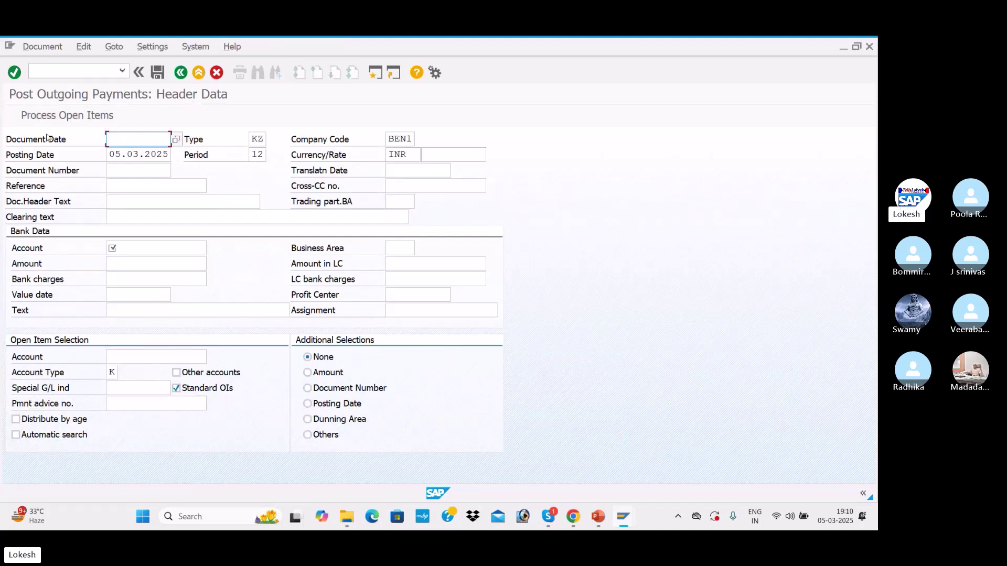
- Fill the payment header with document date 05.03.2025, reference 002 and header text VENDOR PAYMENT
key(BackSpace)
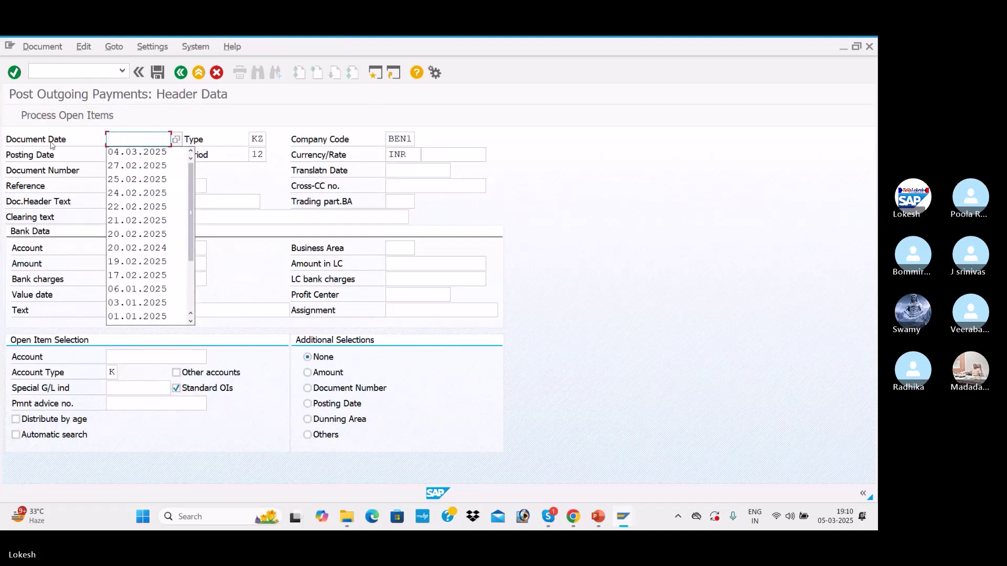
text(05.03.2025)
key(Tab)
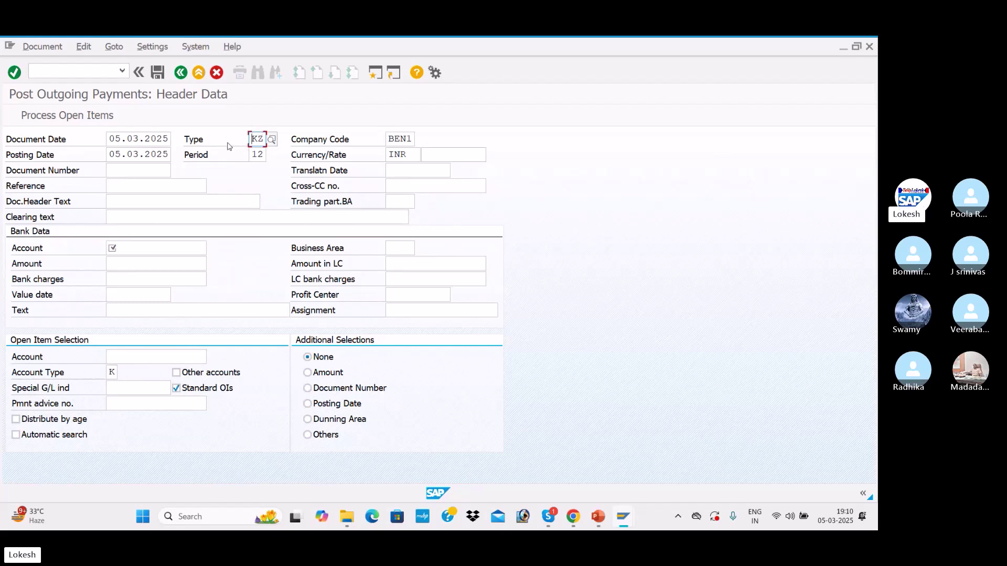
click(157, 186)
click(149, 199)
key(BackSpace)
text(2)
click(148, 198)
click(151, 213)
- Choose the SBI BANK G/L account 200001 as the bank account and set the payment amount to 40000
click(149, 247)
click(212, 249)
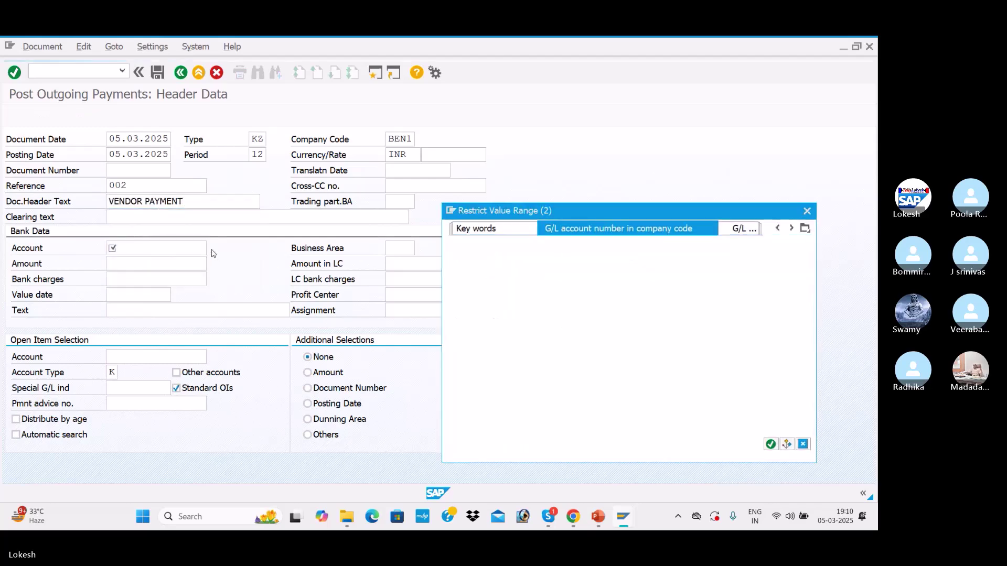
key(Return)
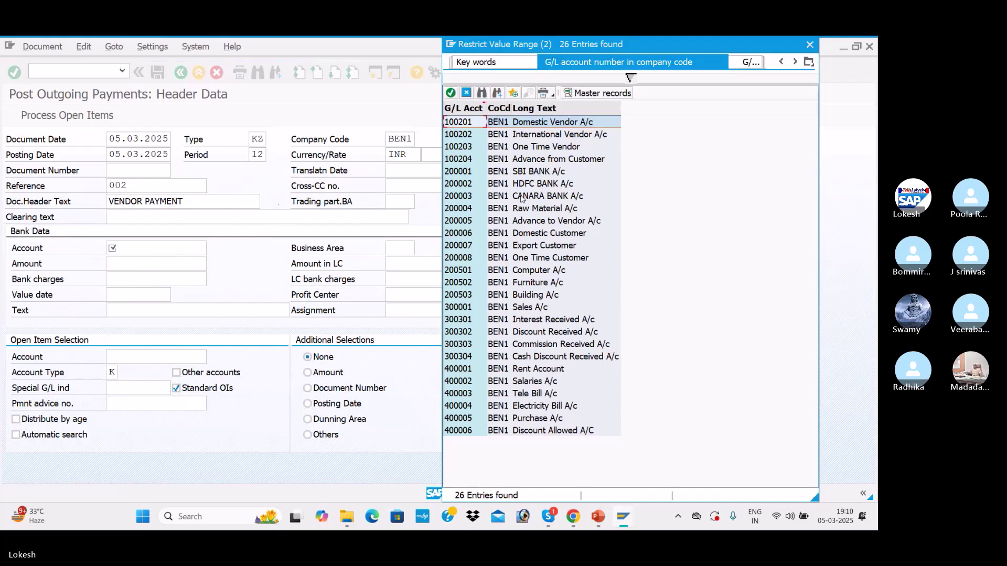
double_click(537, 168)
key(Tab)
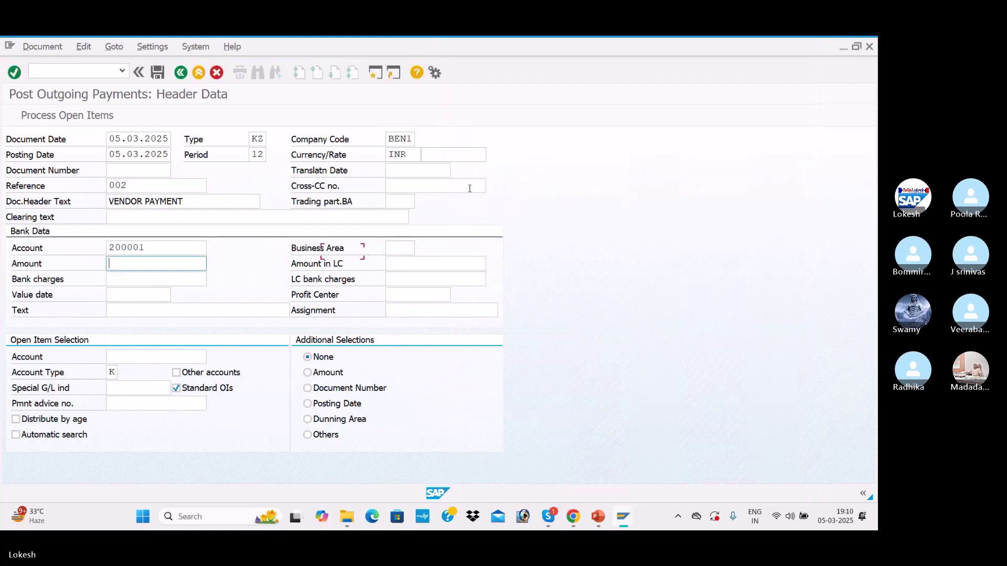
key(alt+Tab)
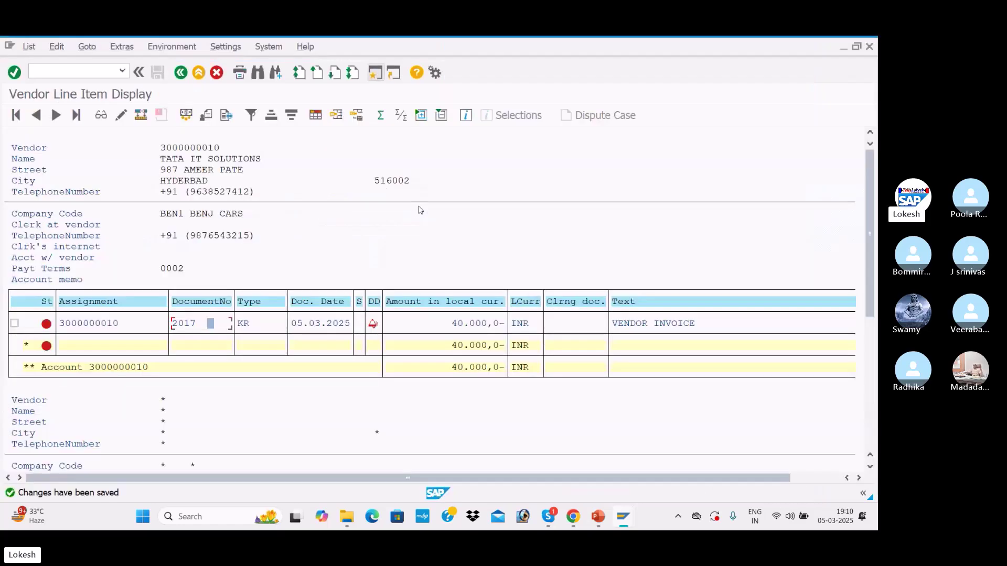
key(alt+Tab)
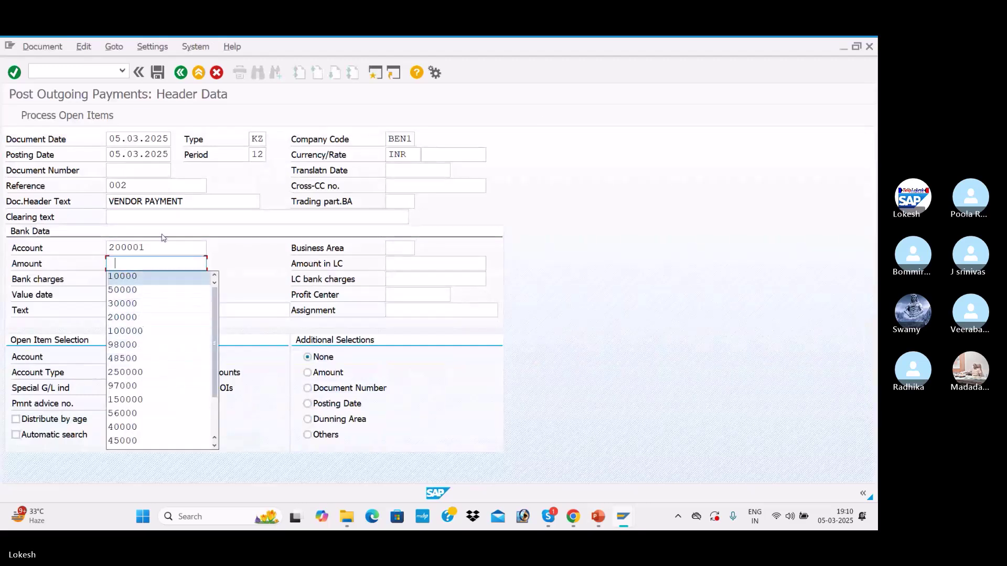
click(139, 428)
- Select TATA IT SOLUTIONS as the open item vendor, then process its open items and post the payment
key(Tab)
key(Tab)
key(Tab)
key(Tab)
key(Tab)
key(Tab)
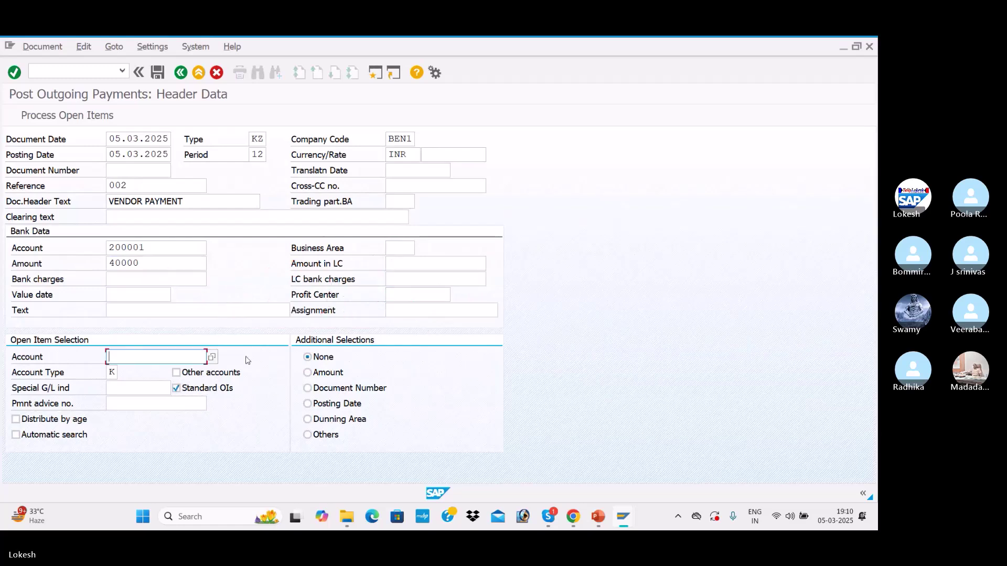
click(211, 356)
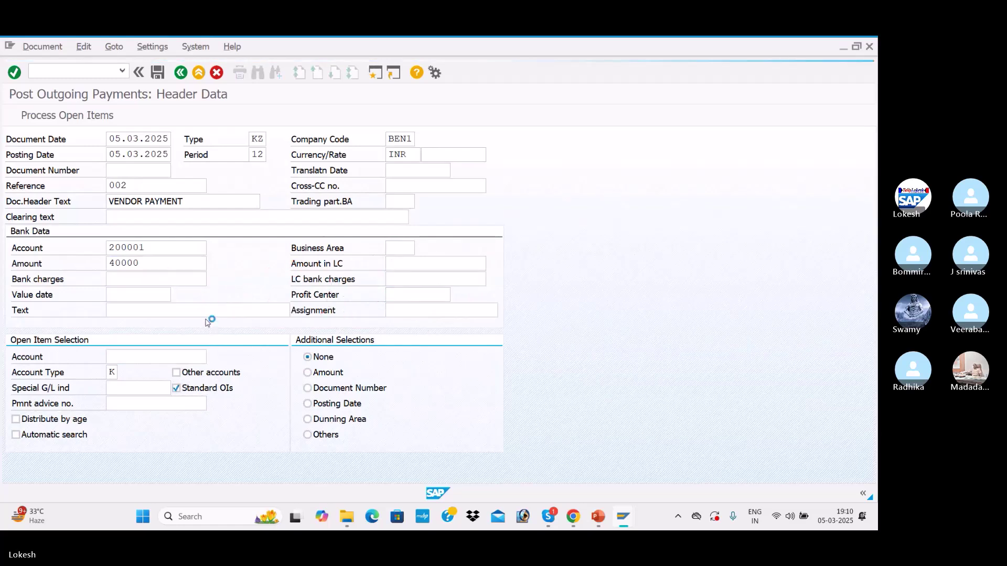
key(Return)
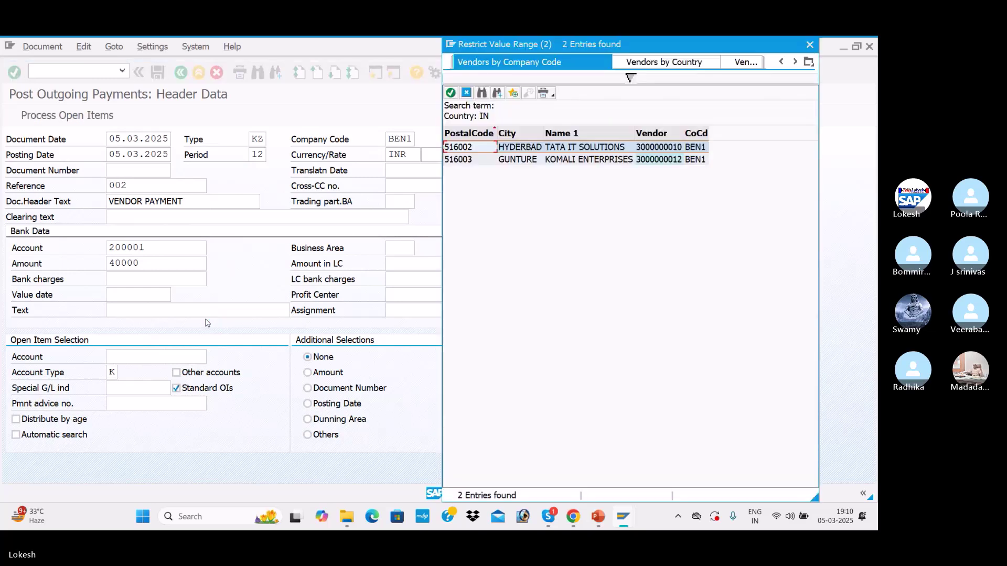
double_click(586, 151)
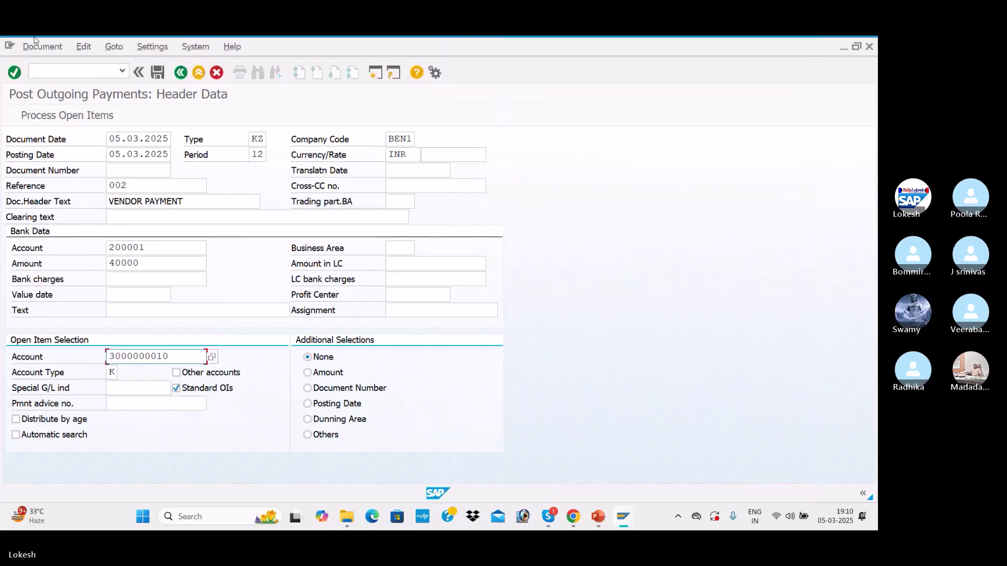
click(80, 116)
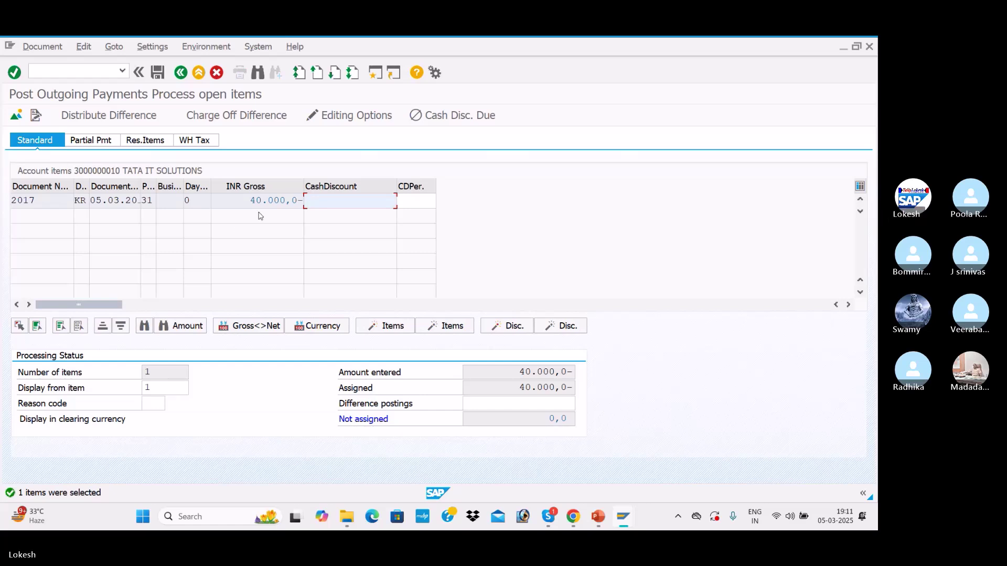
key(ctrl+s)
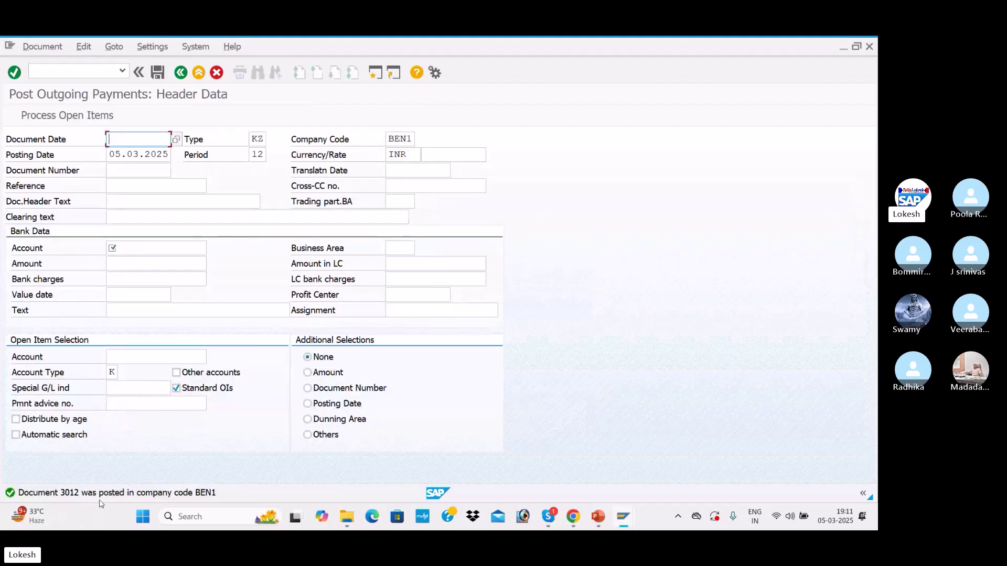
- Switch to the vendor line item display and refresh the vendor's open item list
key(alt+Tab)
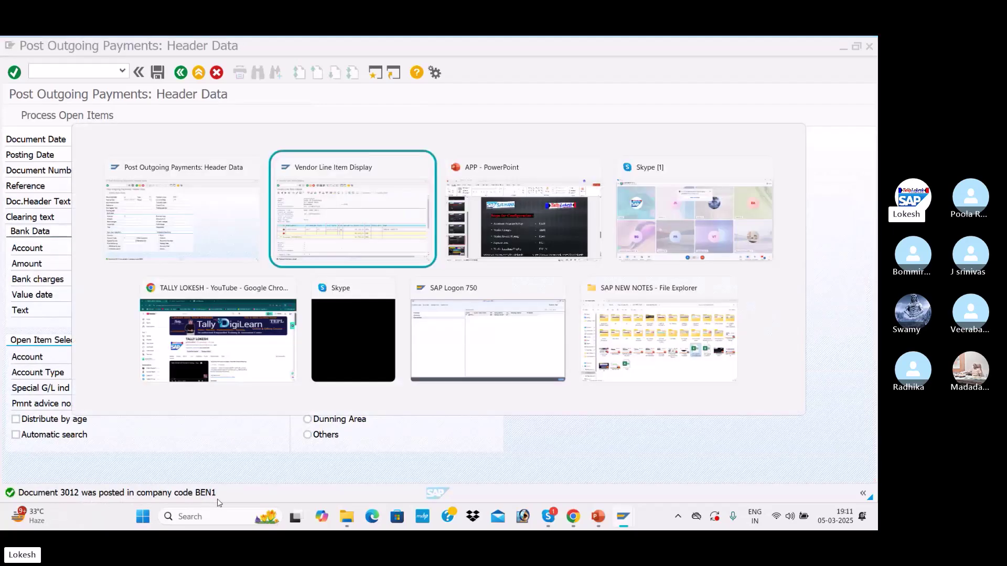
click(28, 47)
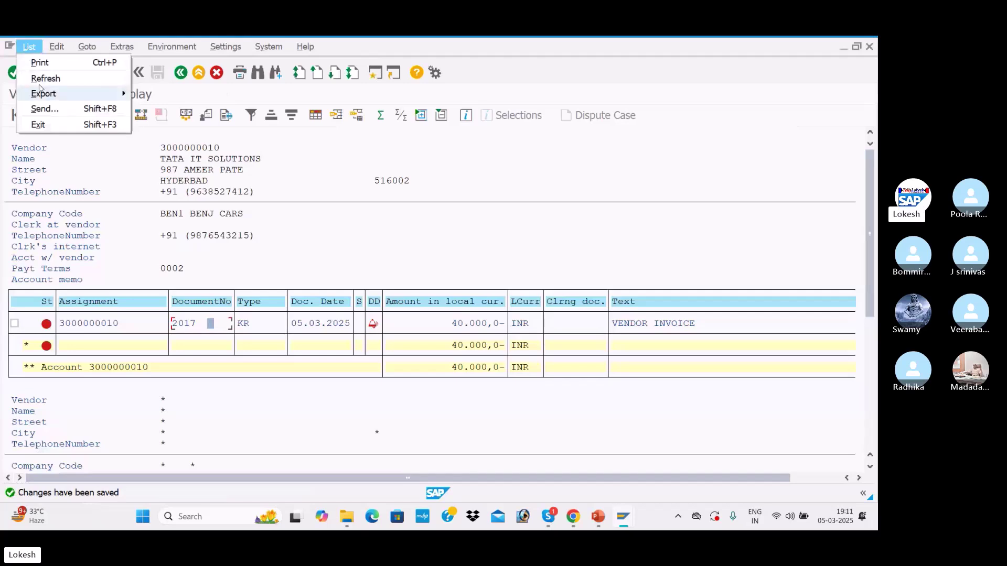
click(43, 79)
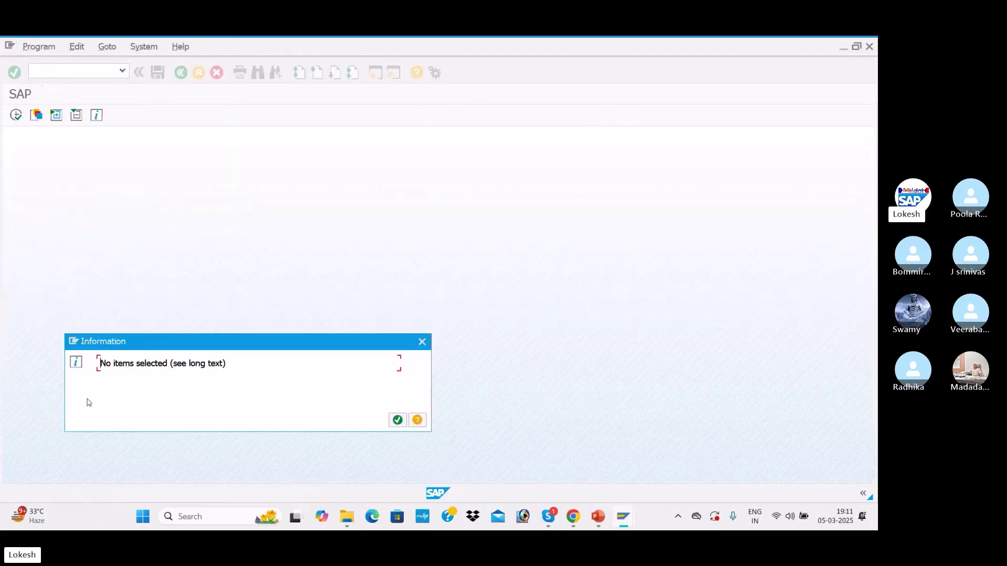
click(397, 420)
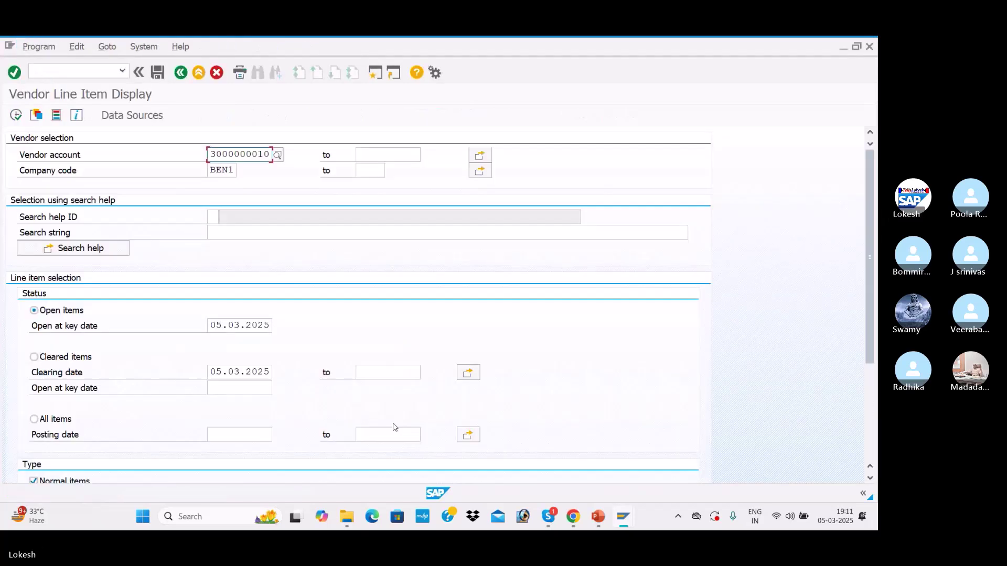
- List the vendor's cleared items for clearing date 05.03.2025 and examine the KZ and ZP payment document types
click(35, 357)
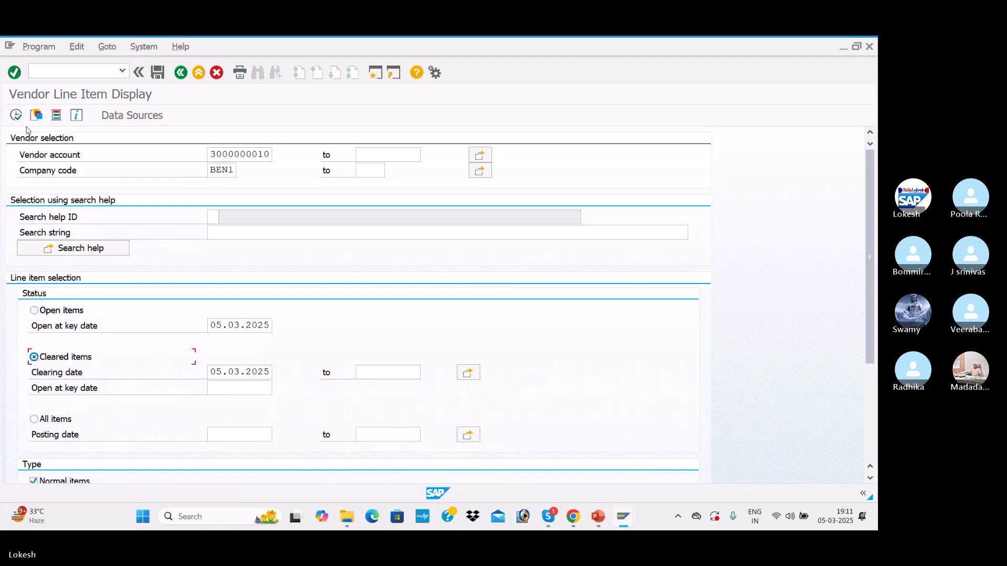
click(16, 114)
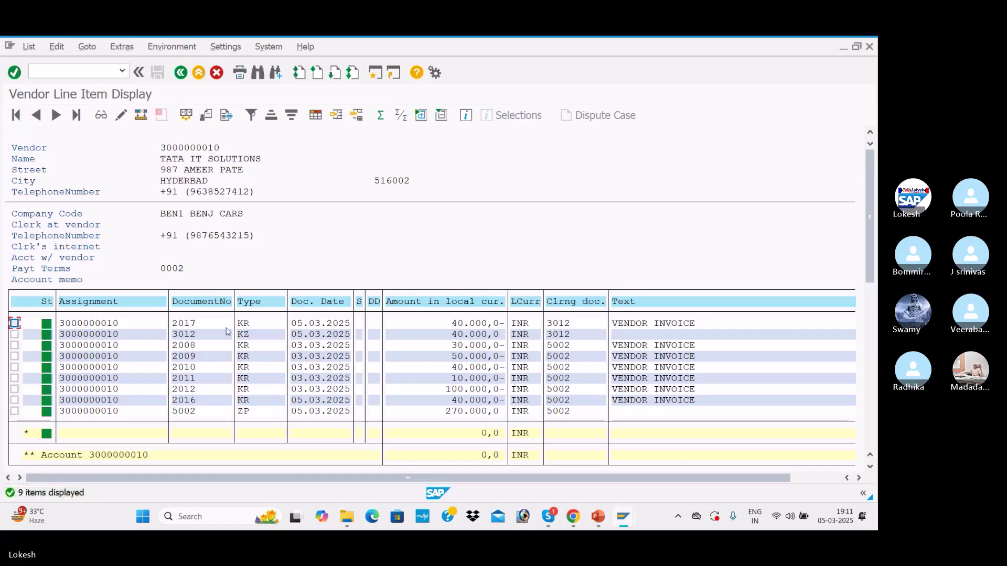
click(247, 334)
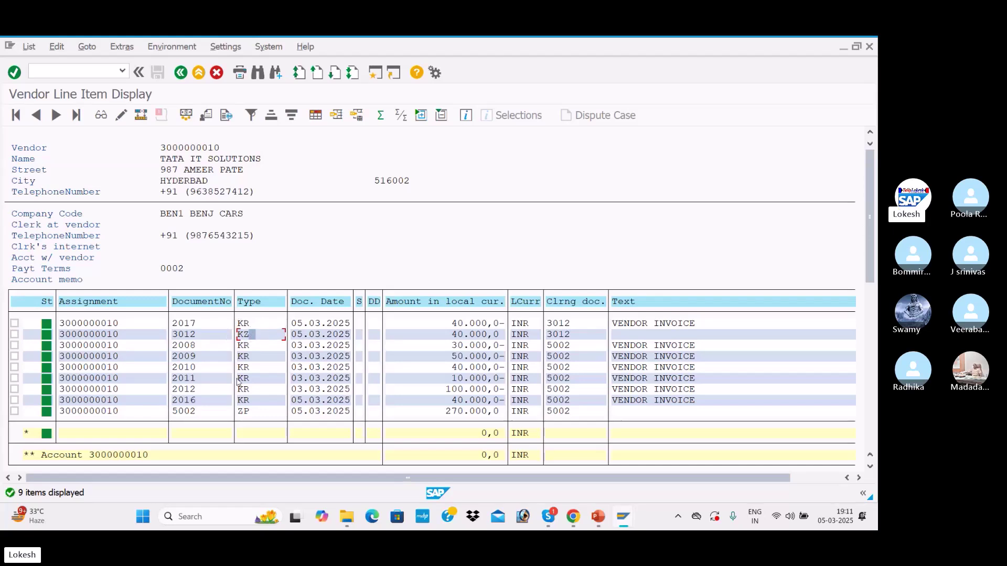
click(247, 412)
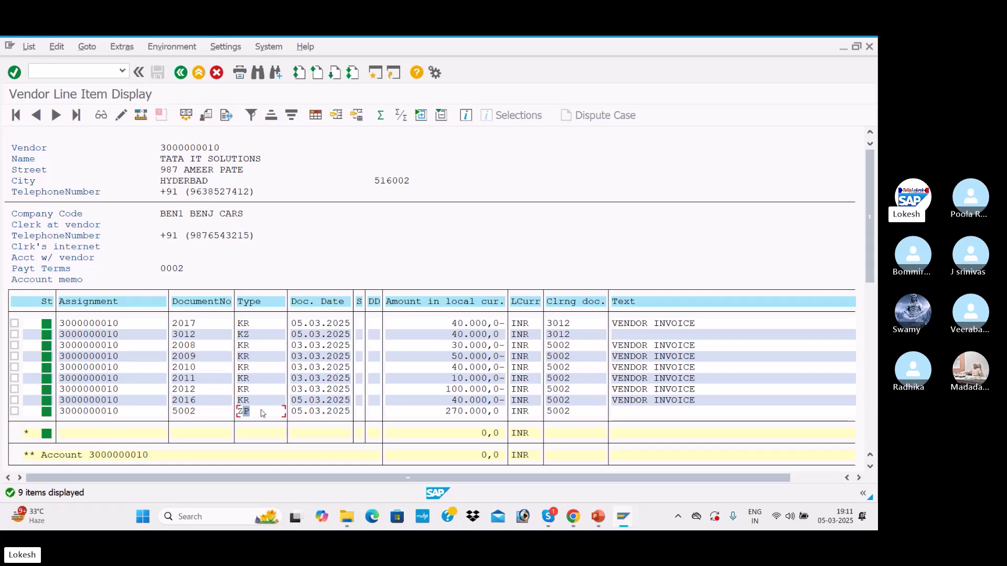
click(180, 72)
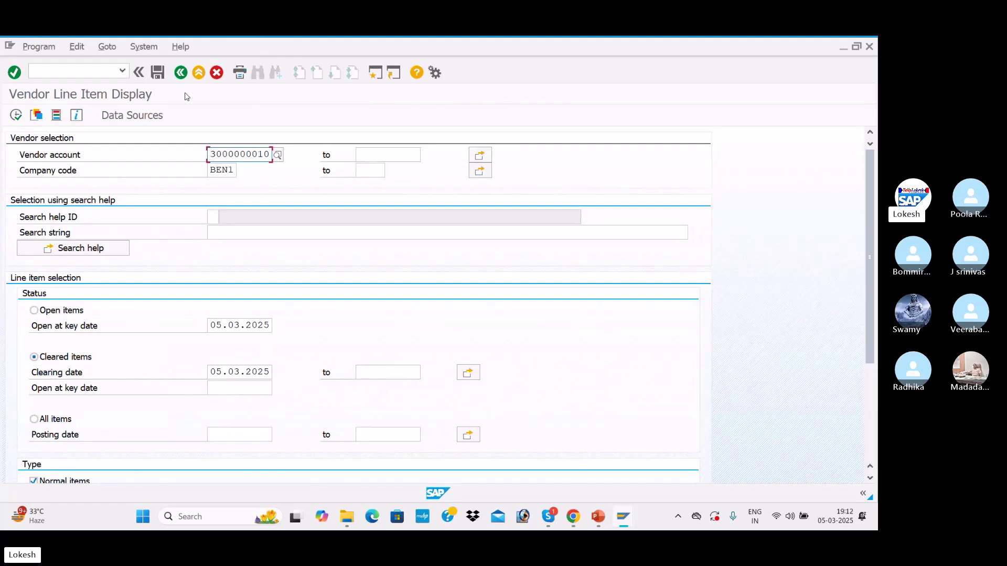
- Switch to the outgoing payments session, leave the payment transaction and open vendor invoice entry with transaction FB60
key(alt+Tab)
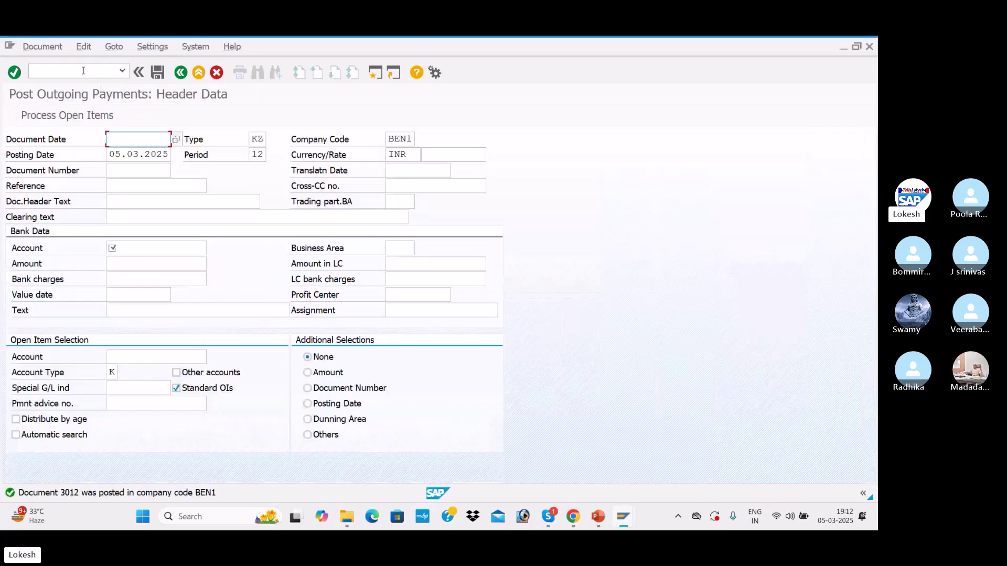
text(/n)
key(Return)
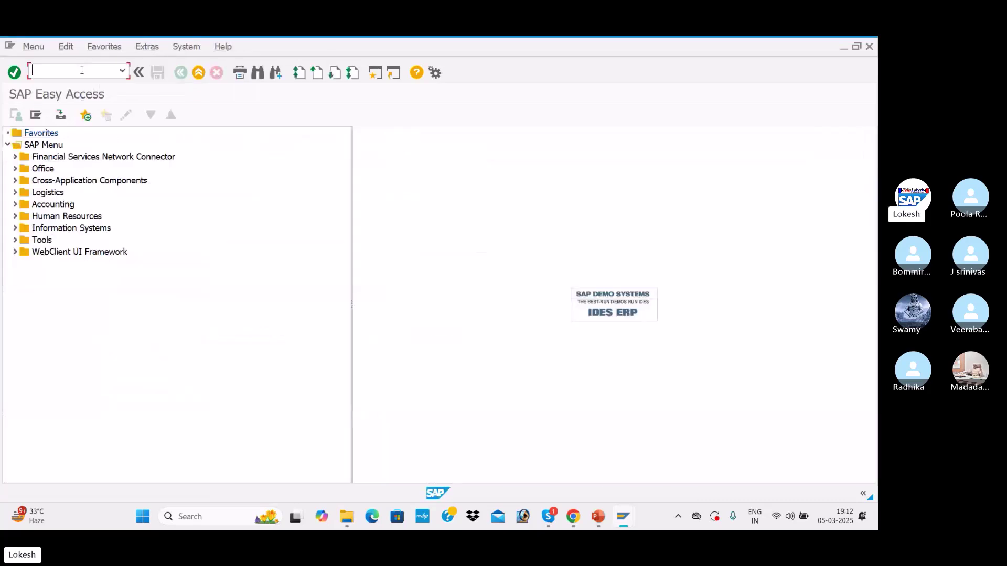
text(FB60)
key(Return)
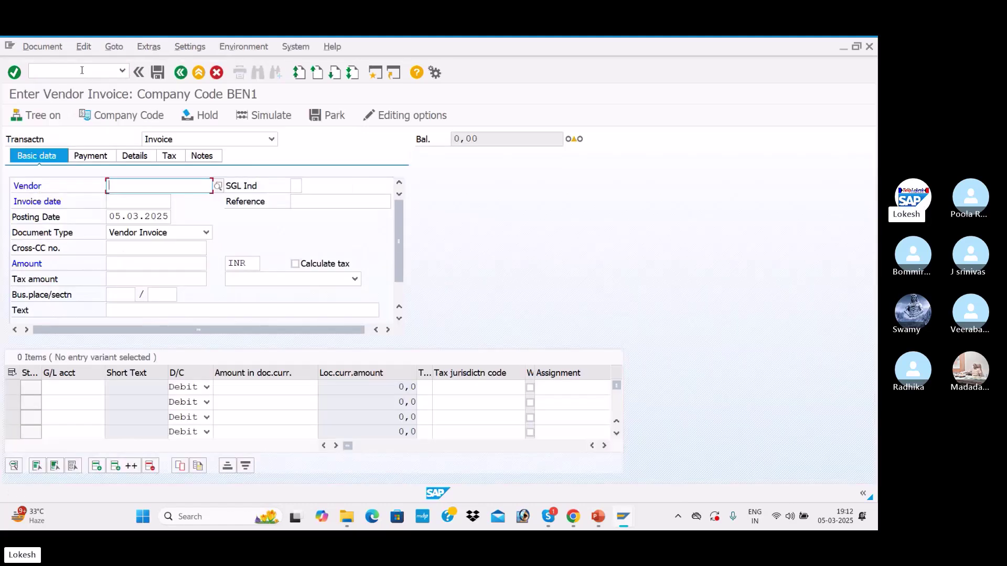
- Enter vendor TATA IT SOLUTIONS, invoice date 05.03.2025 and reference 012 in the invoice header
key(Down)
key(Tab)
key(Tab)
key(Down)
key(Tab)
key(Down)
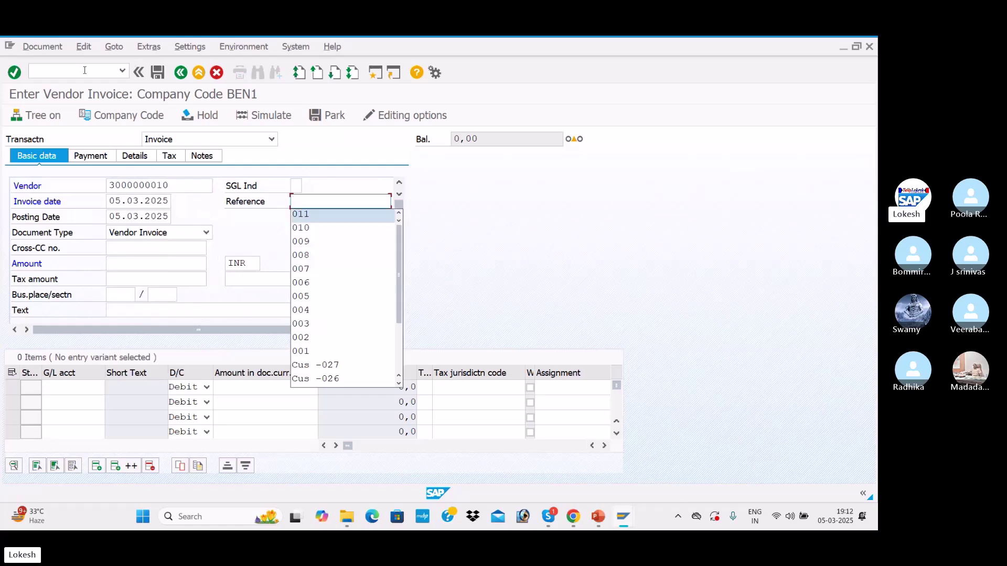
key(Tab)
click(332, 197)
key(BackSpace)
text(2)
key(Tab)
key(Tab)
key(Tab)
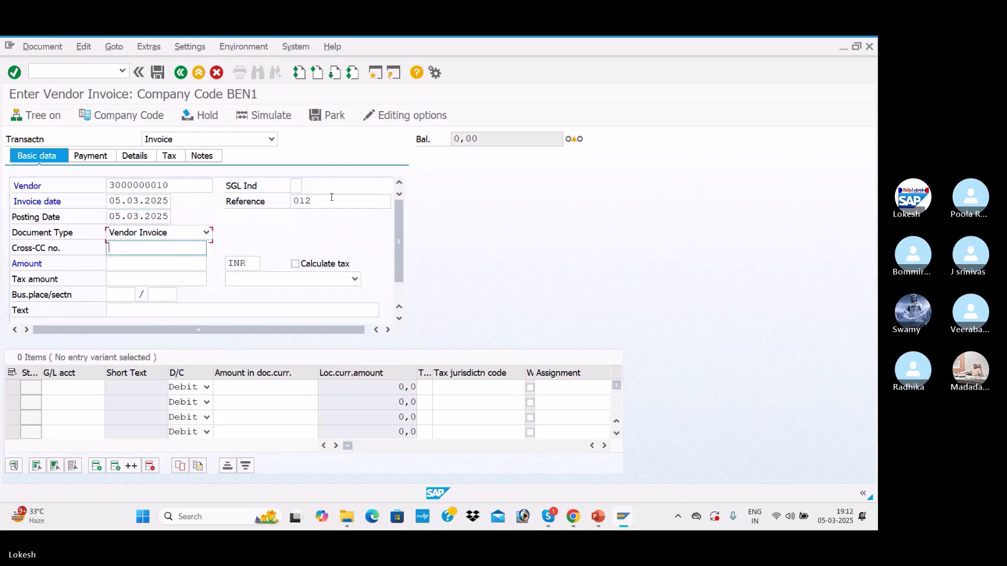
- Set the invoice amount to 10000 and the text to VENDOR INVOICE
key(Down)
key(Down)
key(Down)
key(Tab)
key(Tab)
key(Tab)
key(Tab)
key(Tab)
key(Tab)
key(Tab)
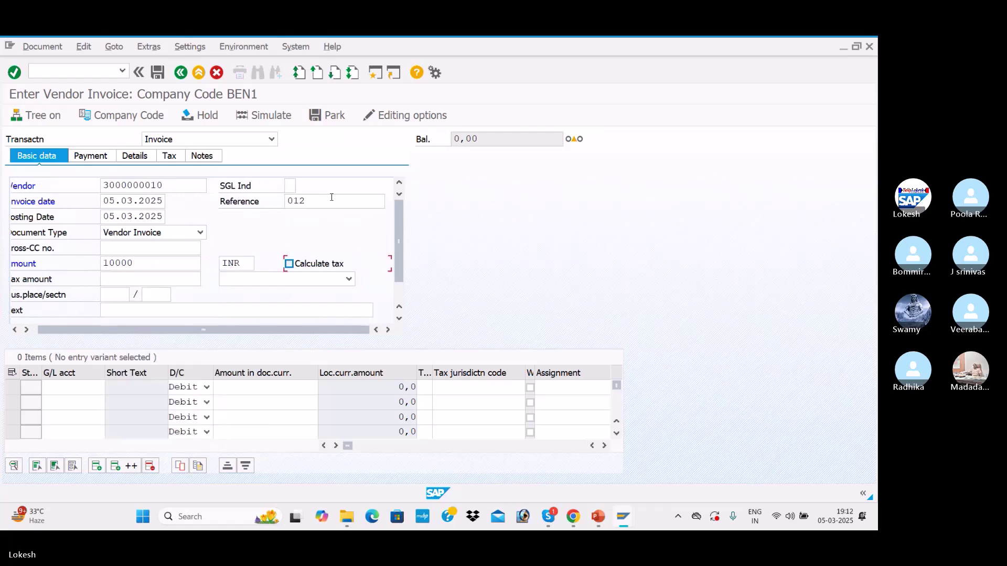
key(Down)
key(Tab)
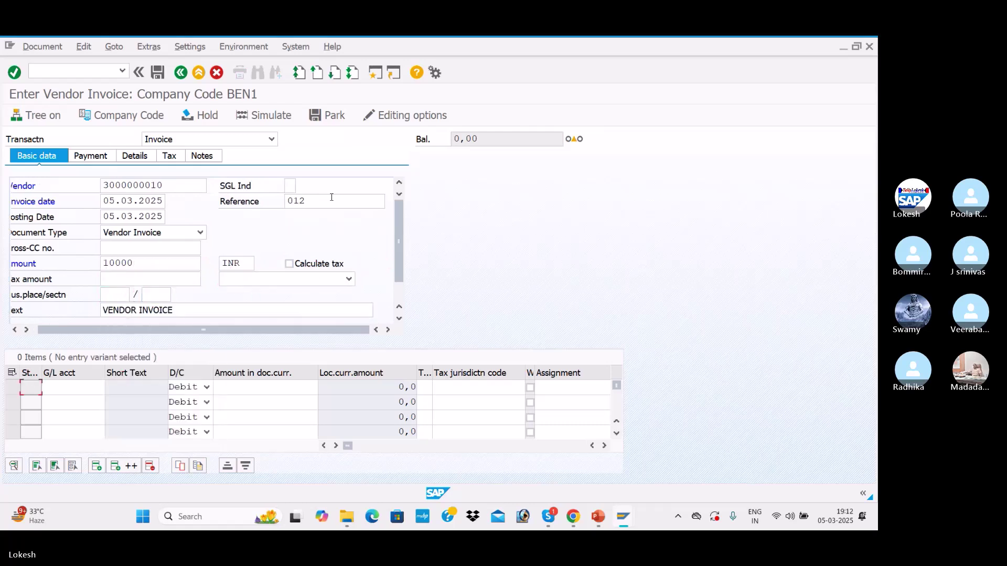
- Add a debit line of 10000 on Purchase account 400005, then simulate and post the invoice
key(Tab)
key(Tab)
key(Tab)
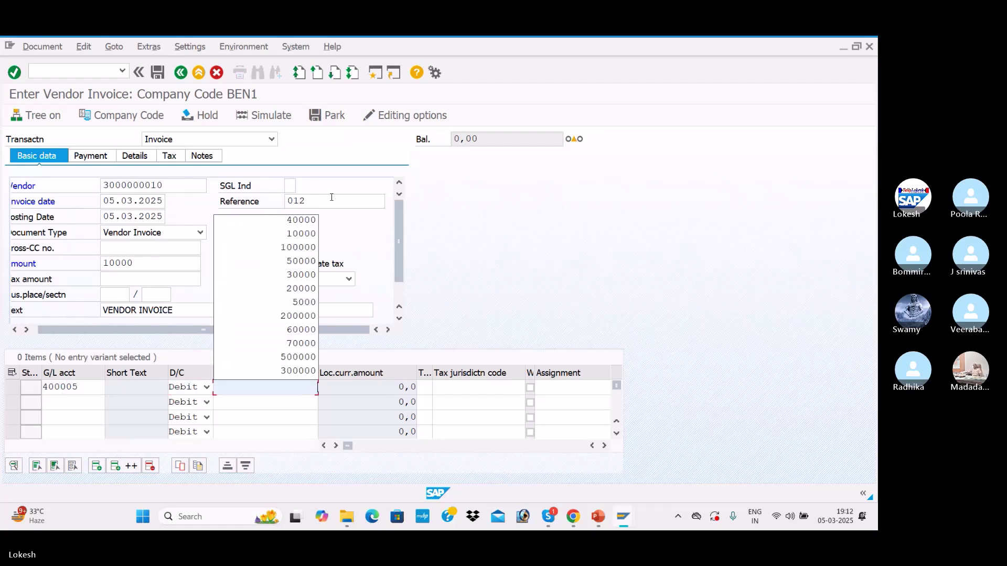
key(Down)
key(Down)
key(Return)
key(Return)
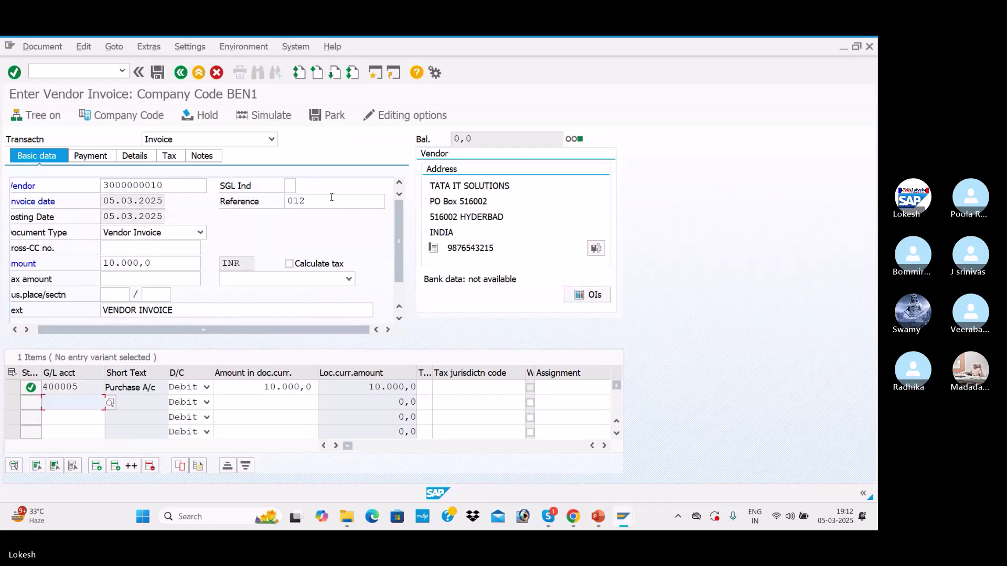
click(270, 115)
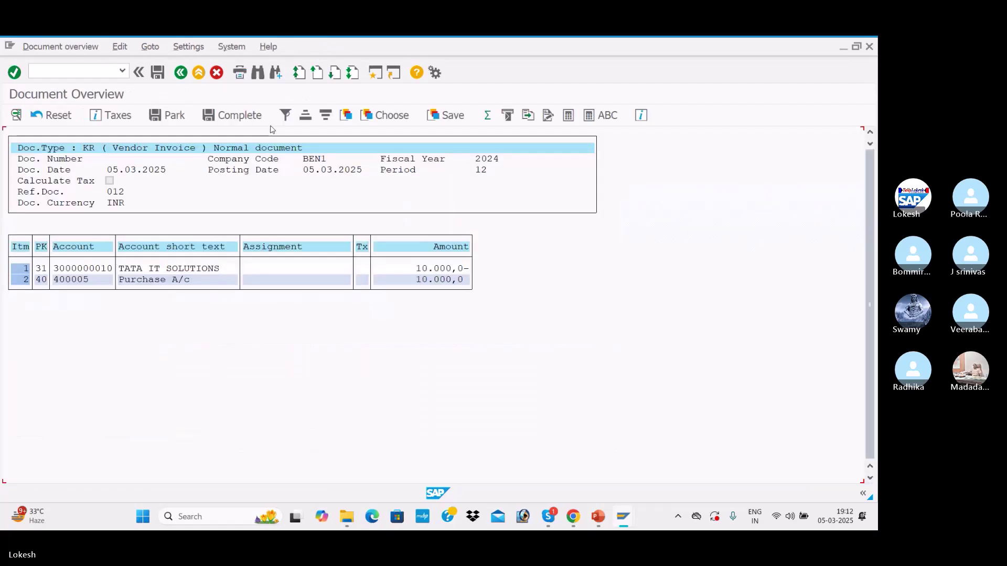
click(159, 73)
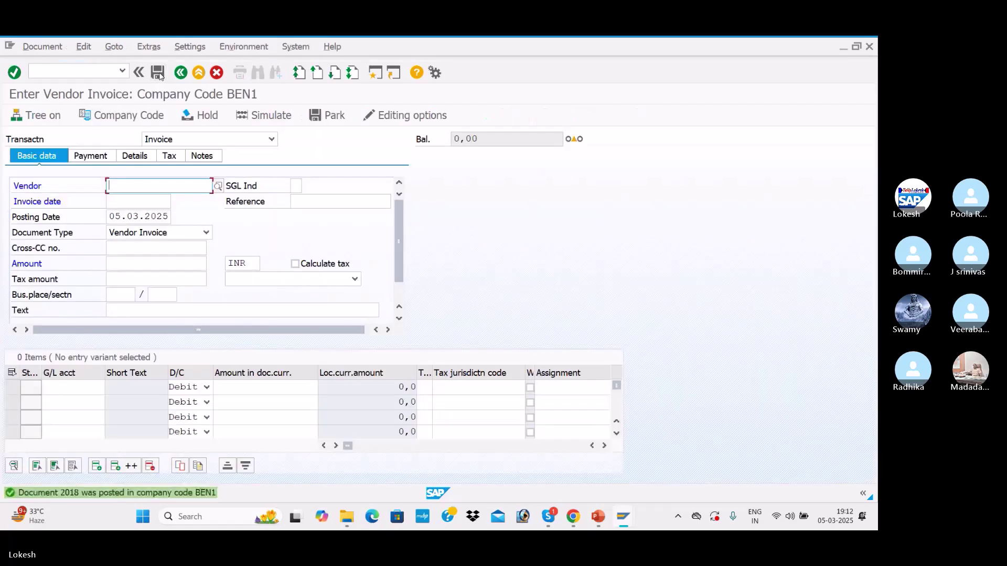
- Enter vendor TATA IT SOLUTIONS, invoice date 05.03.2025 and reference 013 for the second invoice
click(149, 200)
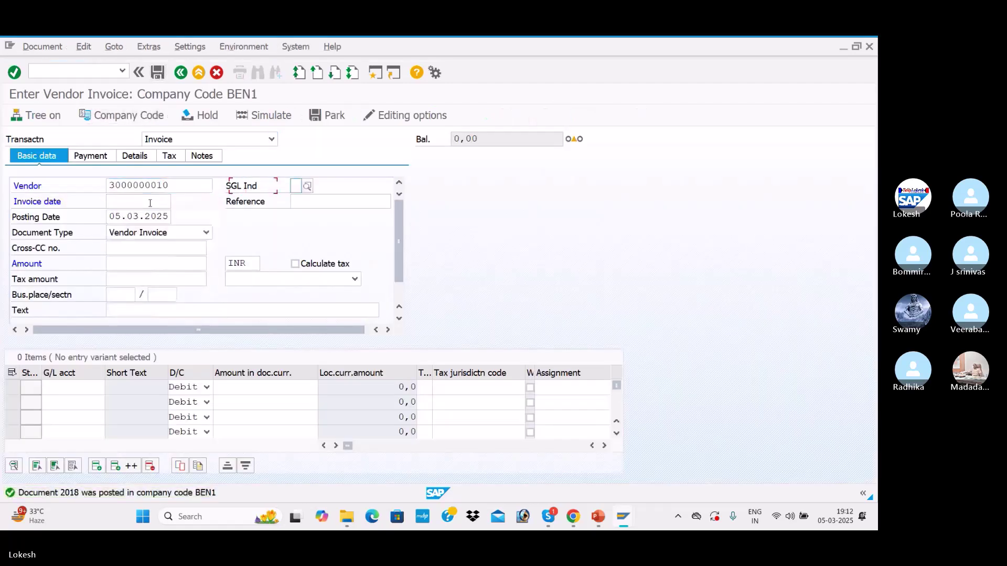
click(150, 203)
click(148, 215)
click(367, 217)
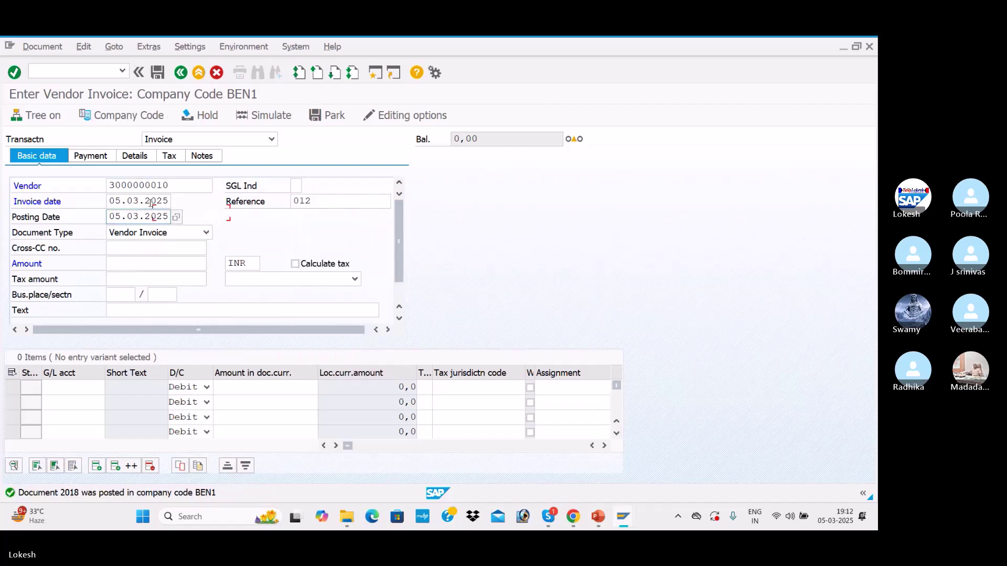
click(349, 205)
key(BackSpace)
text(3)
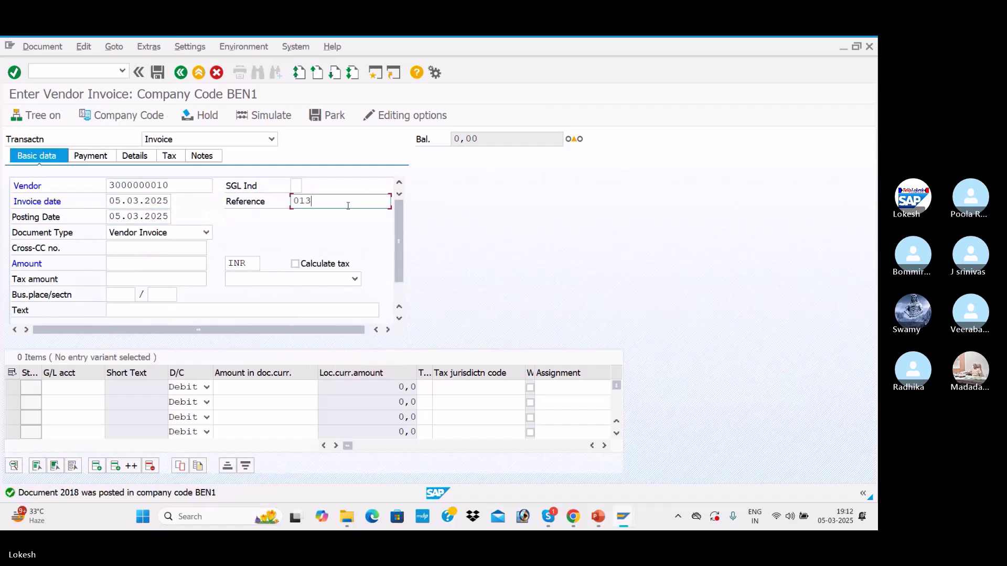
- Set the invoice amount to 40000 and the text to VENDOR INVOICE
key(Tab)
key(Tab)
key(Tab)
key(Tab)
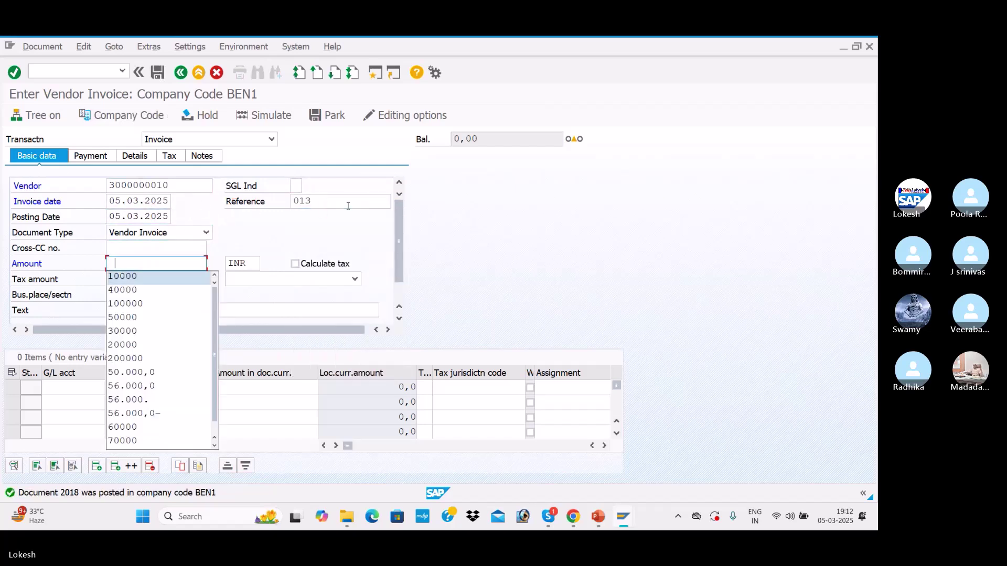
key(Down)
key(Tab)
key(Tab)
key(Tab)
key(Tab)
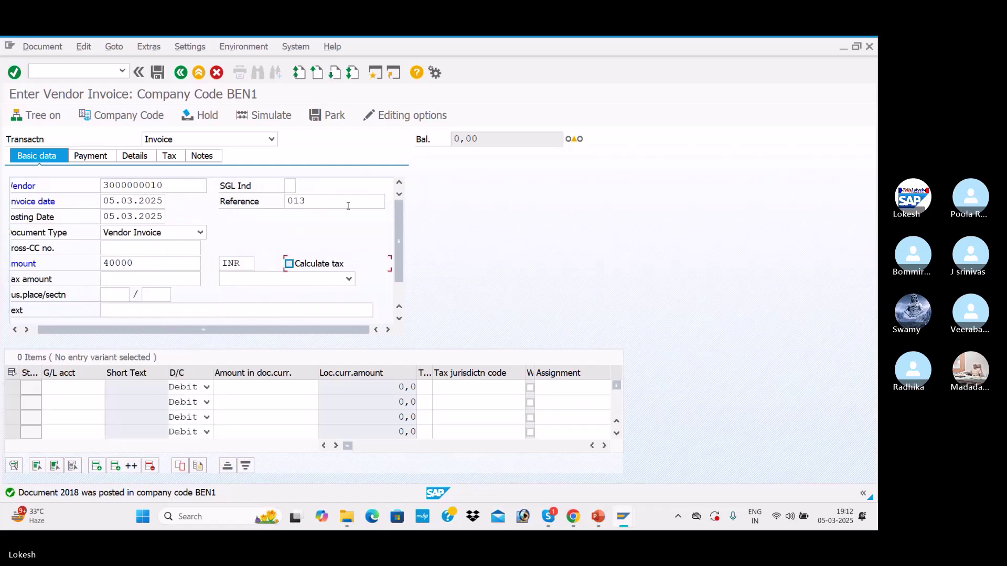
key(Tab)
key(Tab)
key(Down)
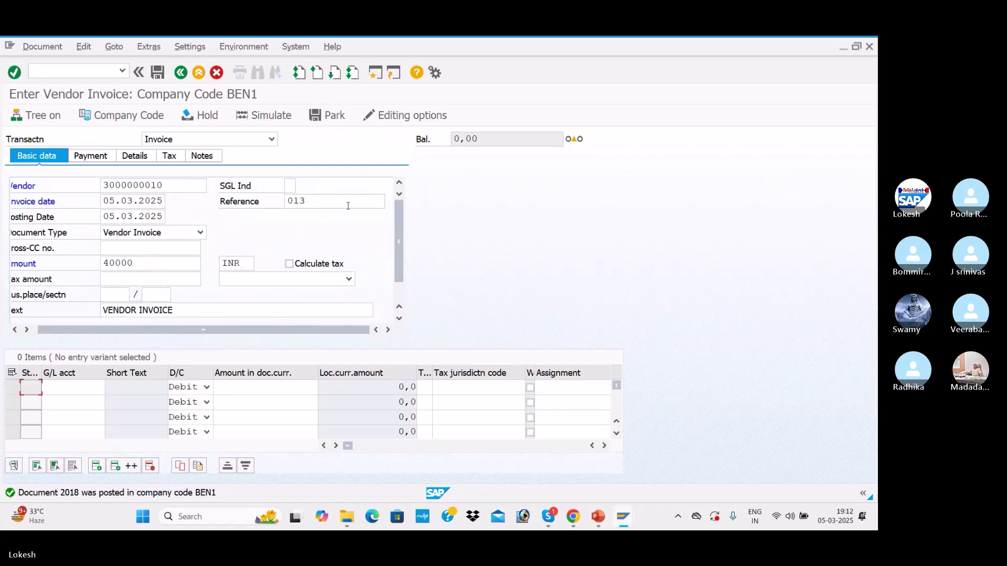
- Add a debit line of 40000 on Purchase account 400005, then simulate and post the invoice
key(Tab)
key(Down)
key(Tab)
key(Tab)
key(Down)
key(Return)
key(Return)
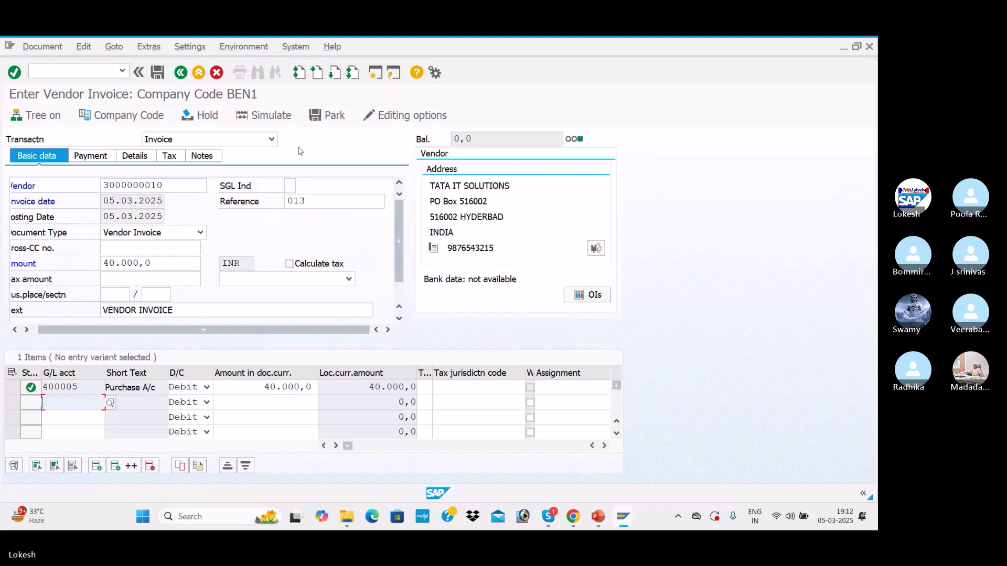
click(283, 116)
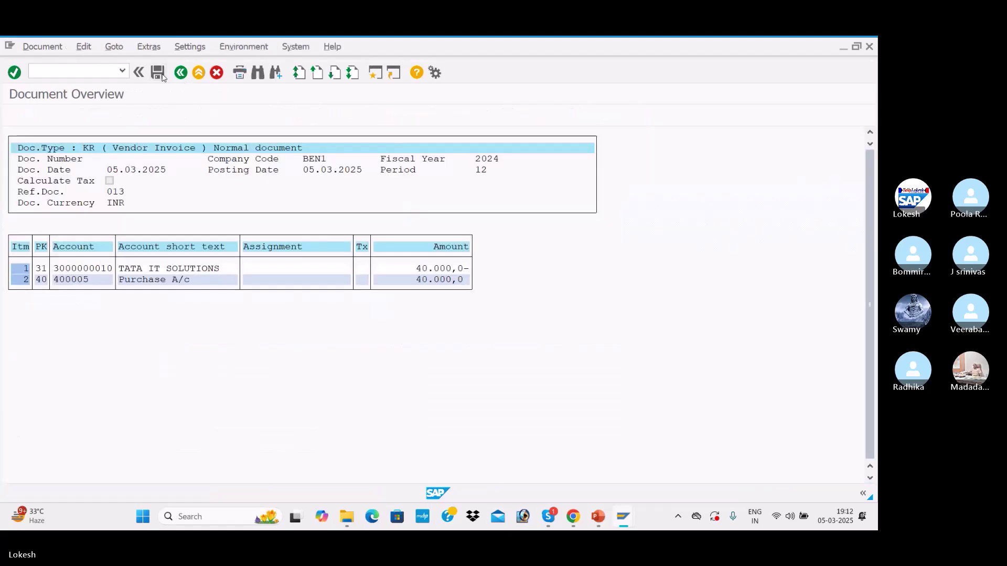
click(162, 76)
- Enter vendor TATA IT SOLUTIONS, invoice date 05.03.2025 and reference 014 for the third invoice
key(space)
key(Down)
key(Tab)
key(Tab)
key(space)
key(Down)
key(Tab)
key(space)
key(Down)
key(Tab)
click(320, 200)
key(BackSpace)
text(4)
- Set the invoice amount to 50000 and the text to VENDOR INVOICE
key(Tab)
key(Tab)
key(Tab)
key(Tab)
key(space)
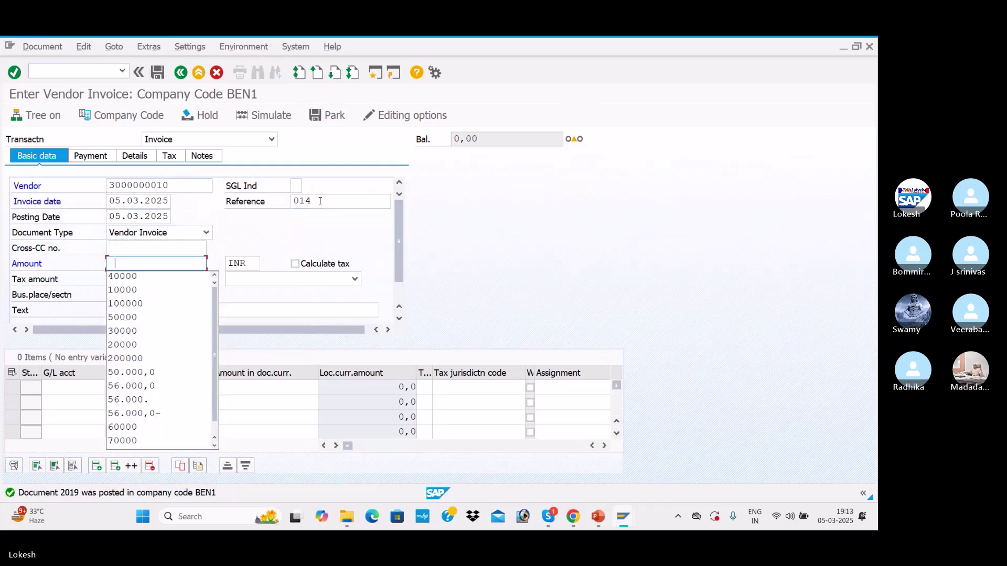
key(Down)
key(Down)
key(Down)
key(Down)
key(Return)
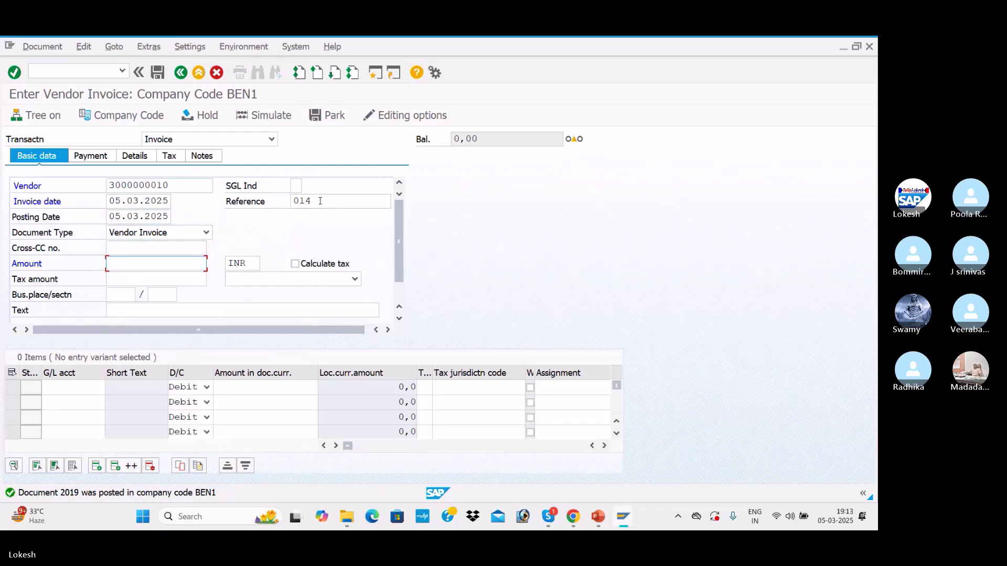
key(Tab)
key(Tab)
key(Tab)
key(Tab)
key(Tab)
key(Tab)
key(space)
key(Down)
- Add a debit line of 50000 on Purchase account 400005
key(Tab)
key(Tab)
key(space)
key(Down)
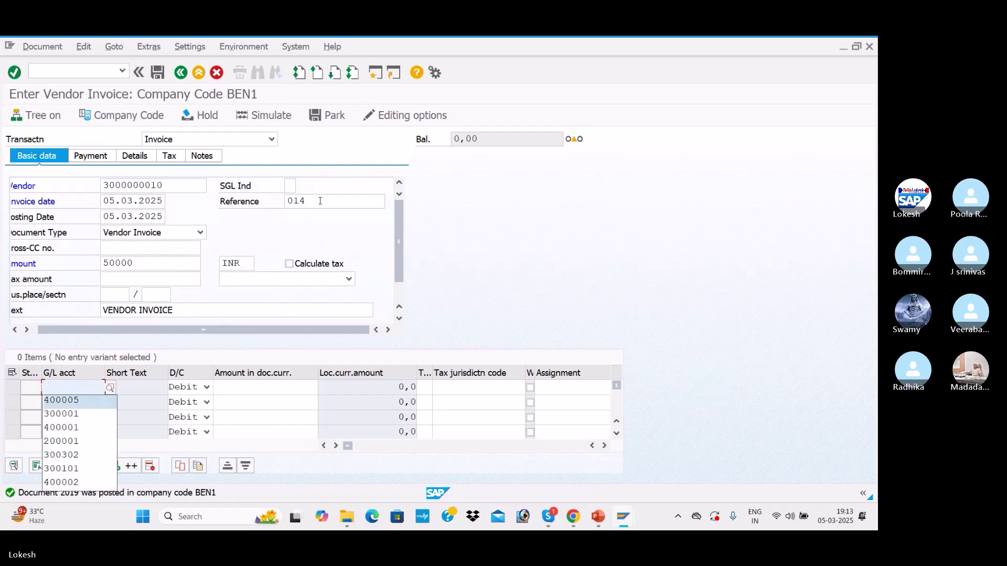
key(Return)
key(Tab)
key(Tab)
key(space)
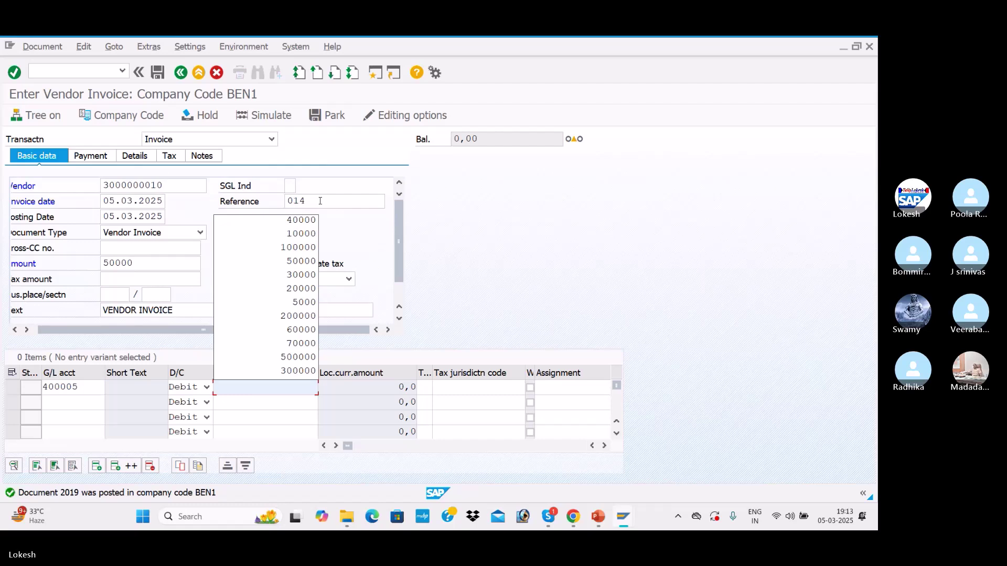
key(Down)
key(Down)
key(Down)
key(Down)
key(Return)
- Confirm the line item entries, then simulate and post the 50000 invoice
key(Tab)
key(Tab)
key(Return)
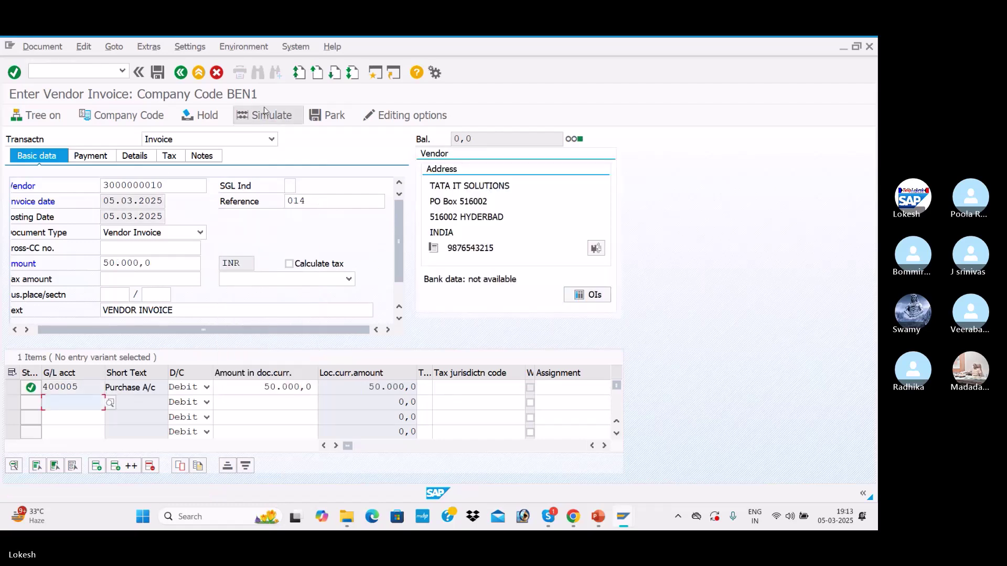
click(272, 116)
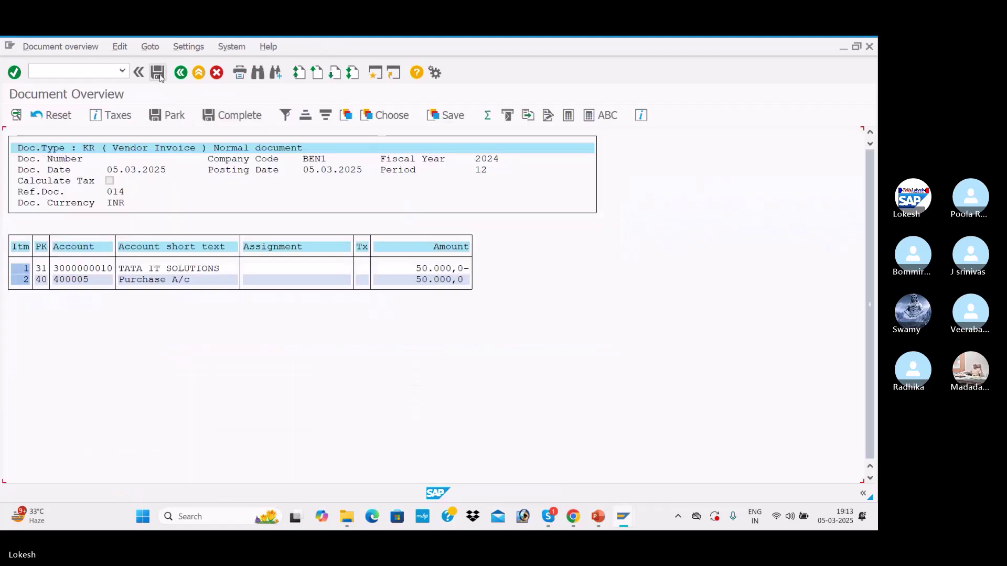
click(158, 73)
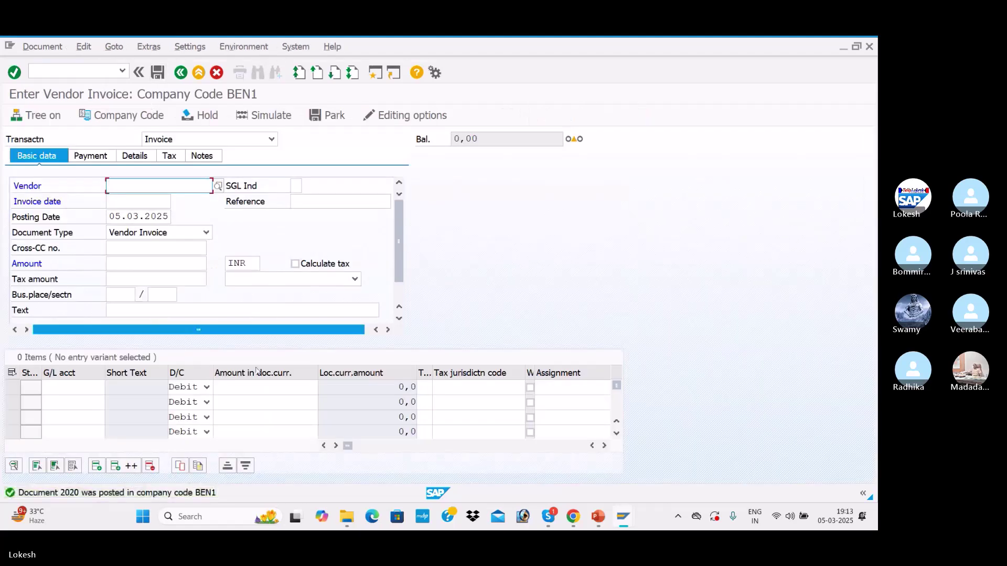
- Switch to the Vendor Line Item Display session and list the vendor's open items at key date 05.03.2025
key(alt+Tab)
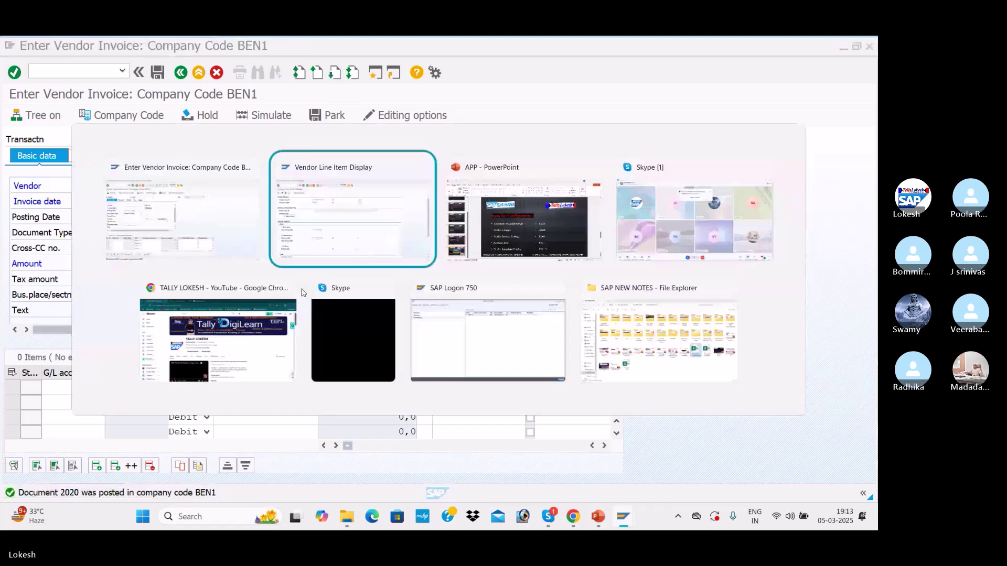
key(alt+Tab)
key(alt+Tab)
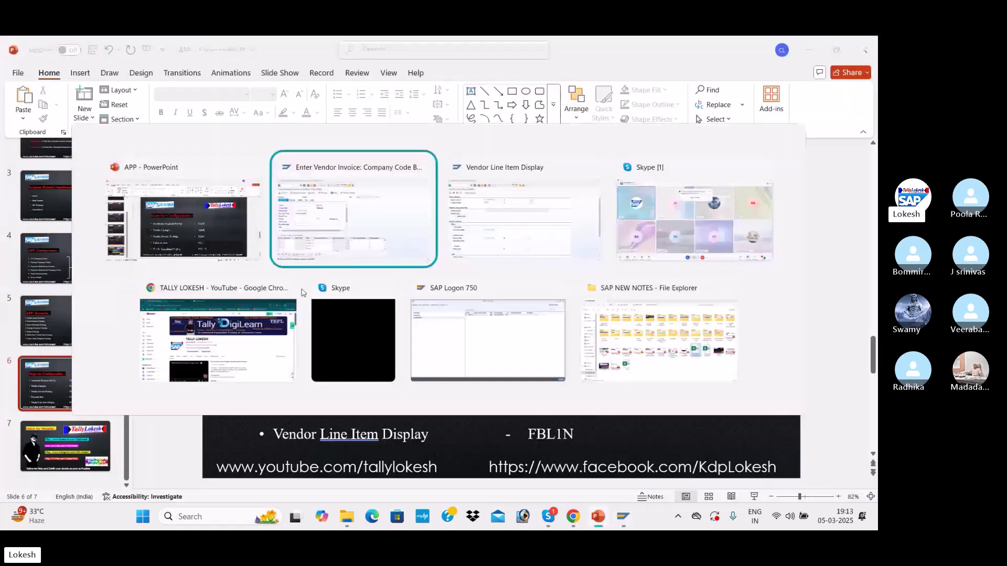
key(alt+Tab)
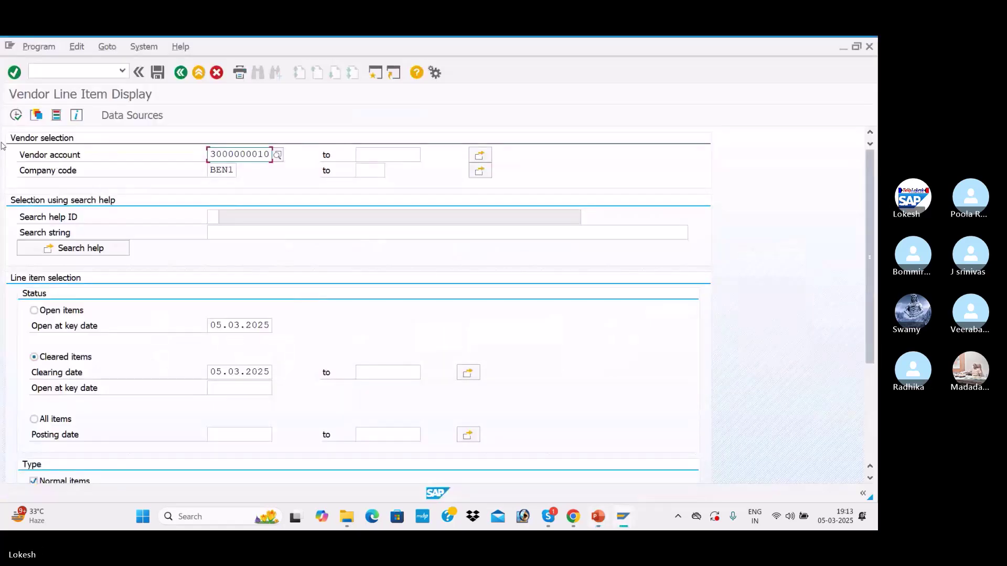
click(36, 310)
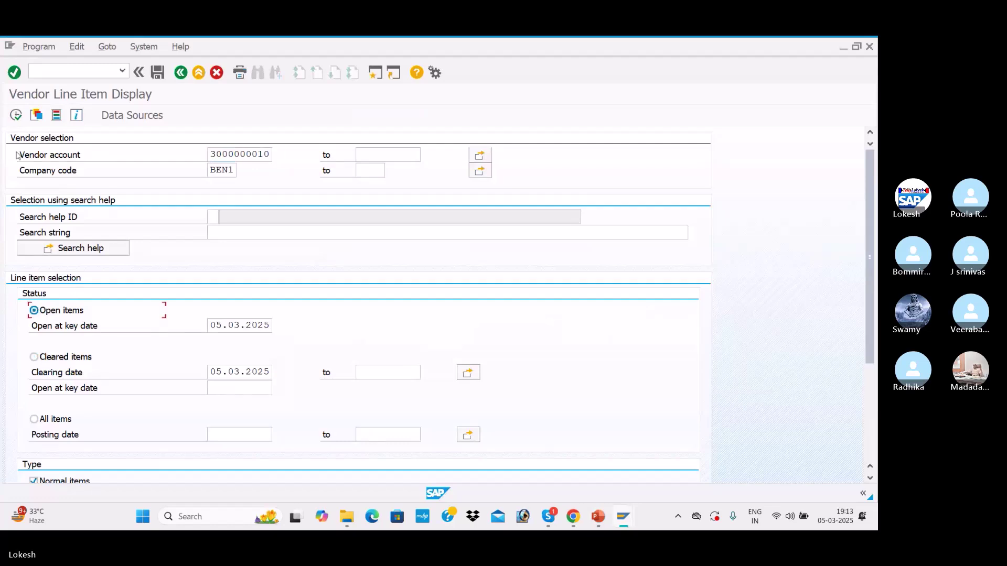
click(16, 115)
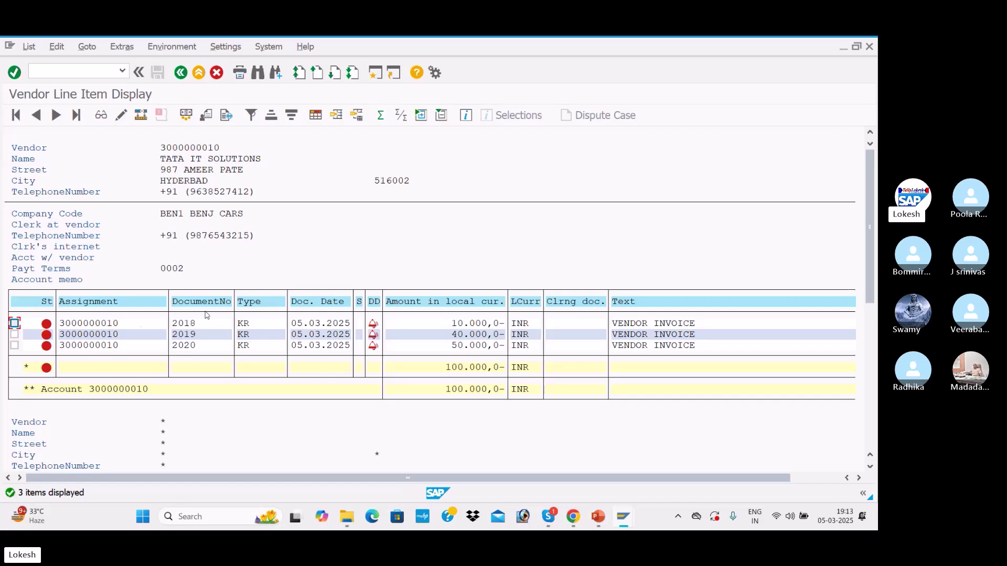
- Set payment method 3 on the 10.000 invoice's vendor line item and save the change
double_click(142, 326)
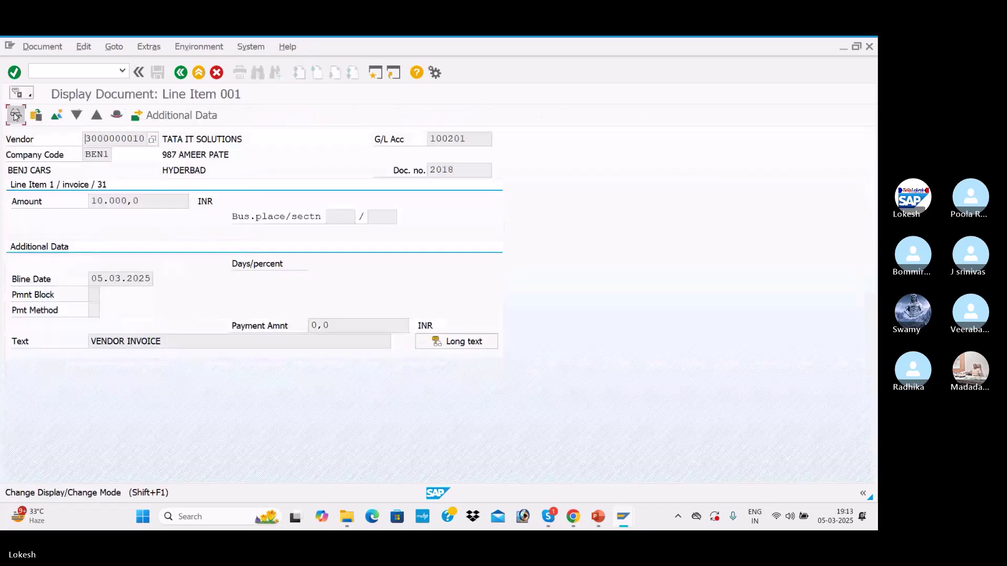
click(16, 116)
click(90, 313)
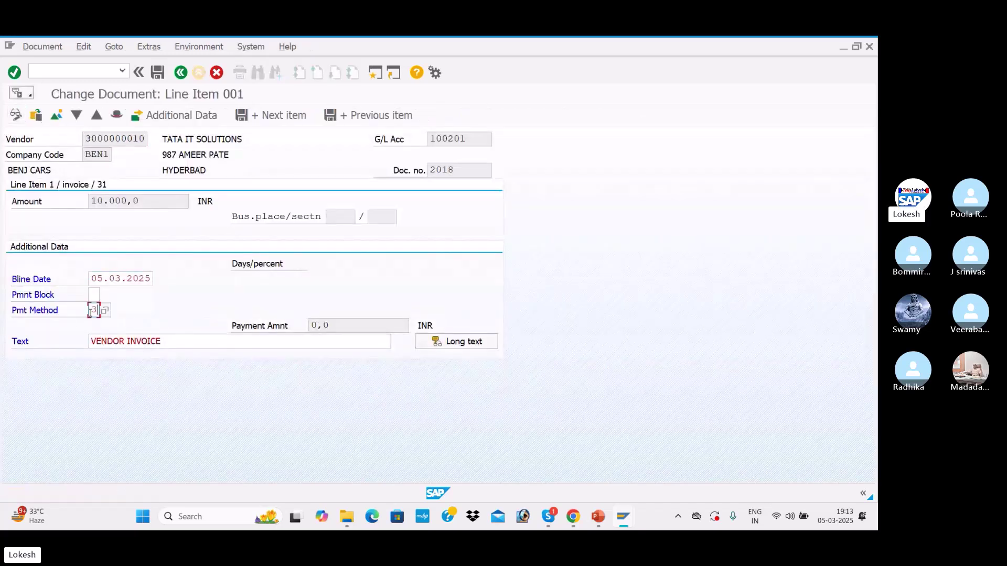
text(3)
click(180, 73)
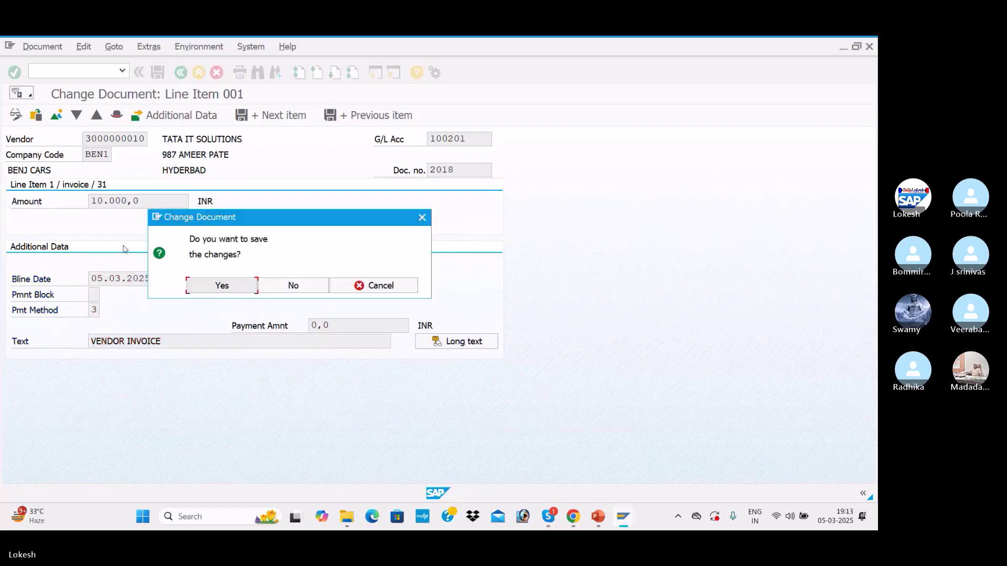
click(251, 286)
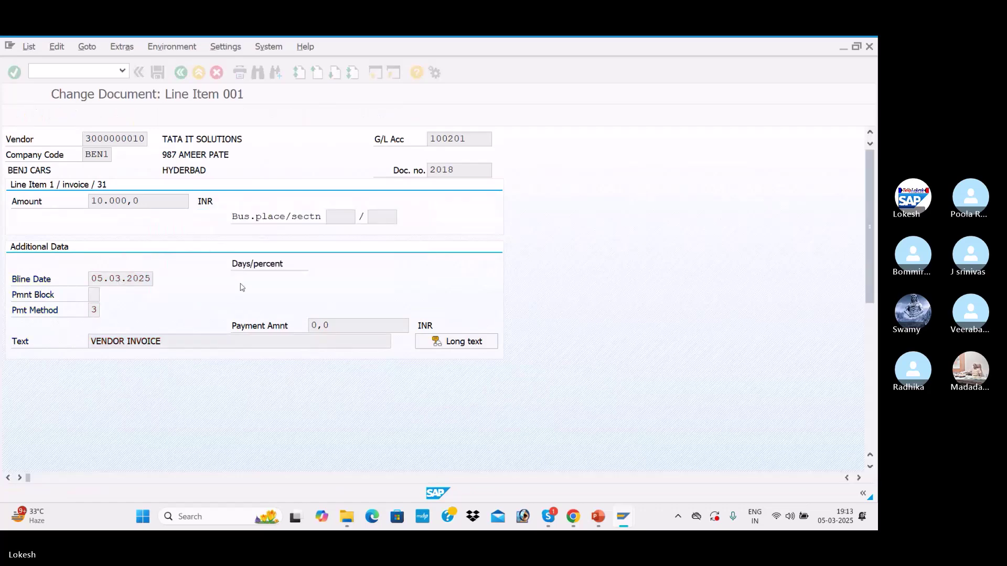
- Set payment method 3 on the 40.000 invoice's vendor line item and save the change
double_click(115, 334)
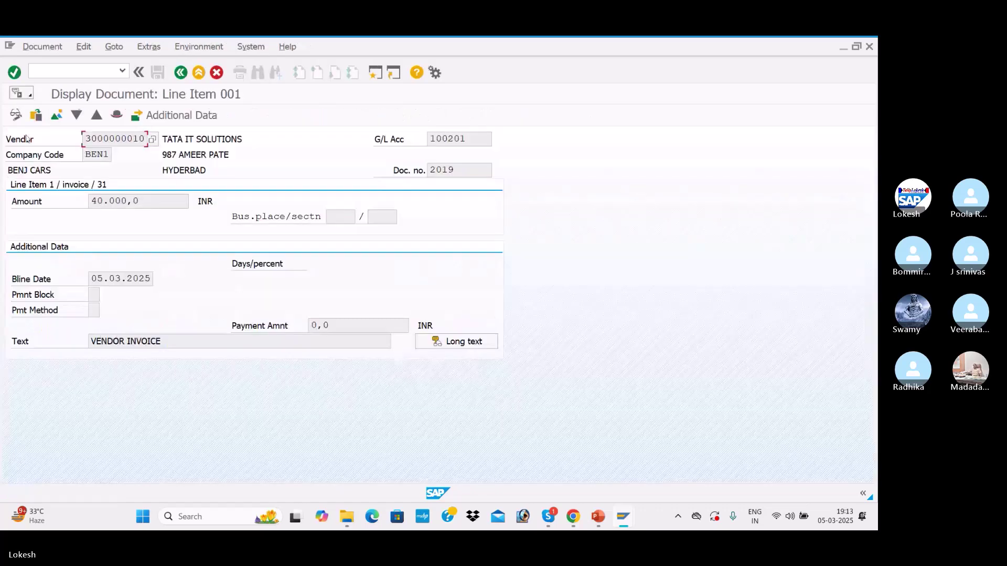
click(15, 115)
click(95, 310)
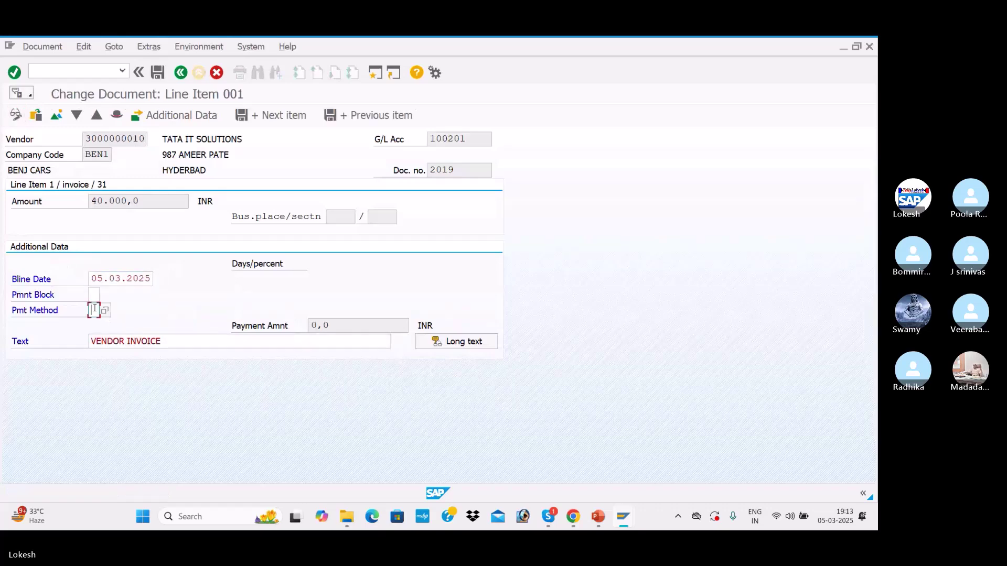
text(3)
click(157, 72)
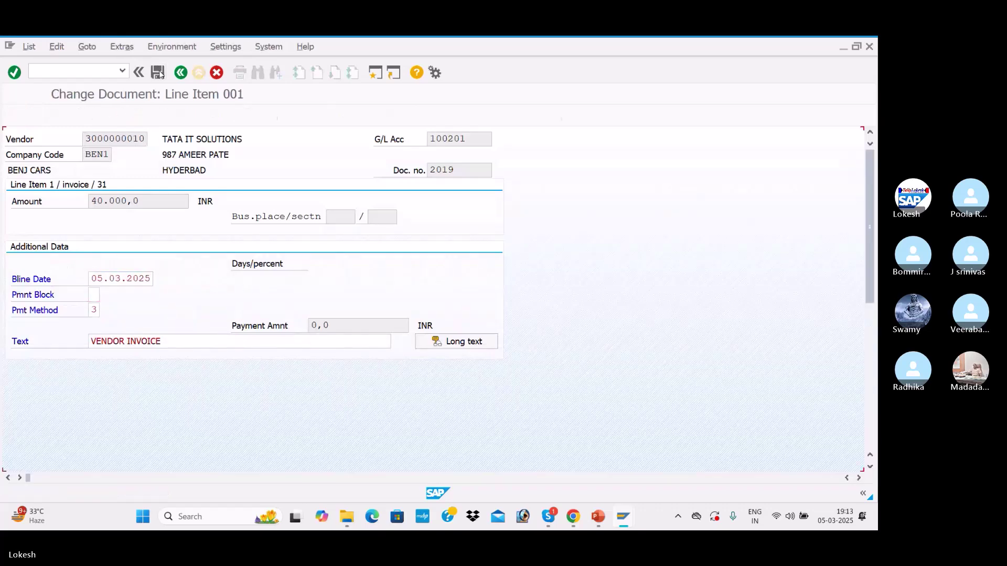
- Enter the payment method on the 50.000 invoice's vendor line item and save the change
double_click(102, 345)
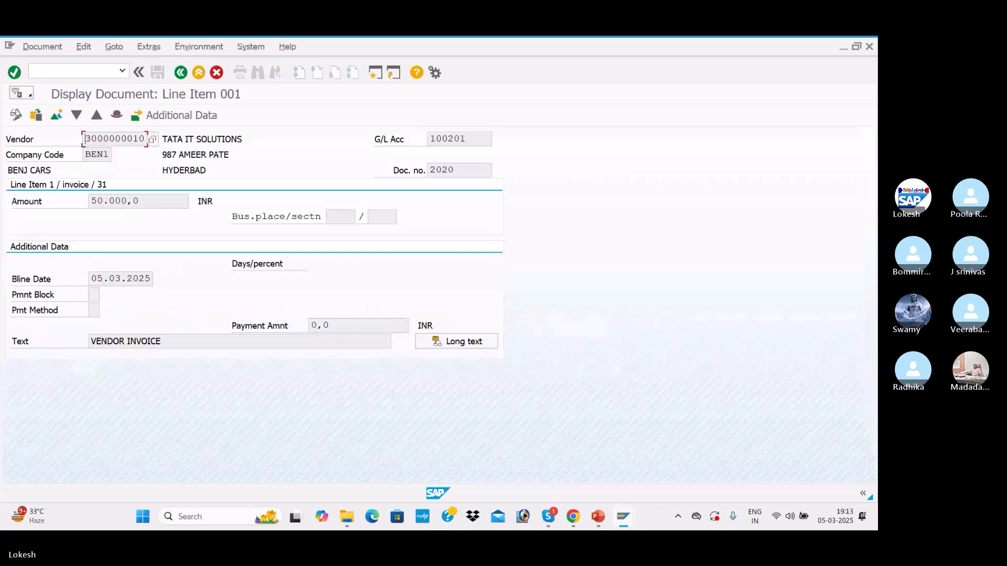
click(16, 115)
click(92, 310)
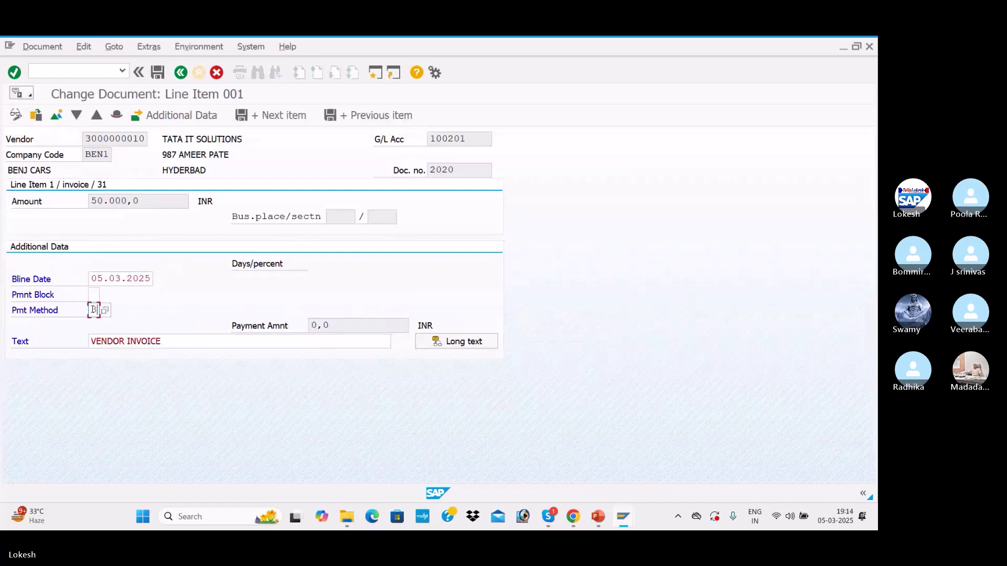
click(157, 72)
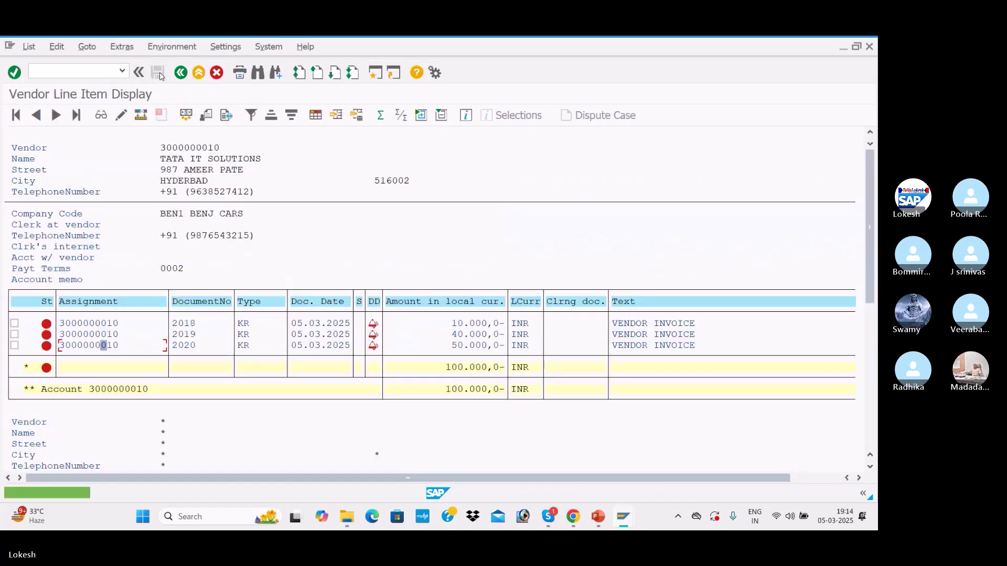
- Switch to the vendor invoice session and open automatic payment transactions with transaction F110
key(alt+Tab)
key(alt+Tab)
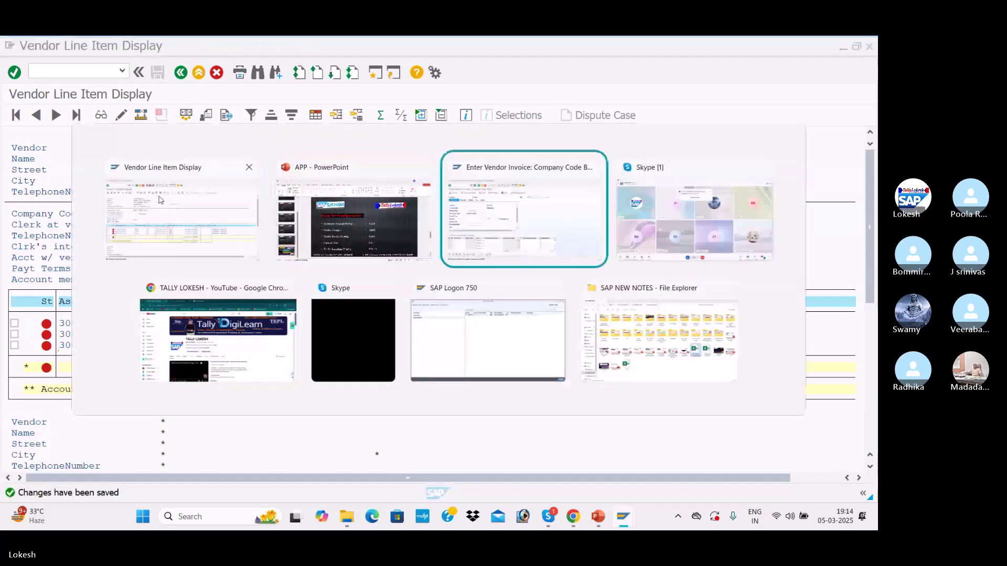
click(72, 72)
text(/NF110)
key(Return)
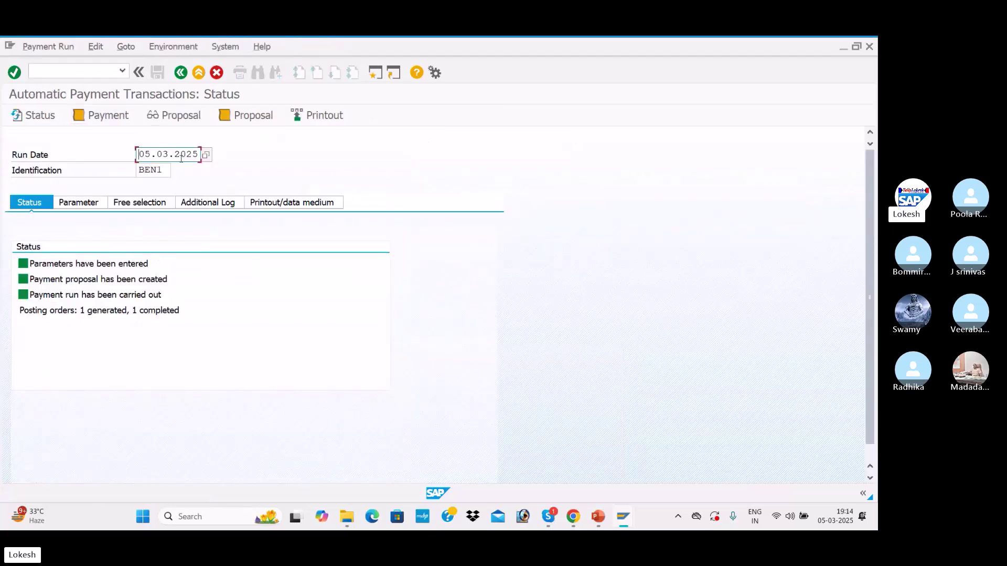
- Set up a new payment run with run date 05.03.2025 and identification BEN2
click(165, 170)
key(BackSpace)
text(2)
key(Return)
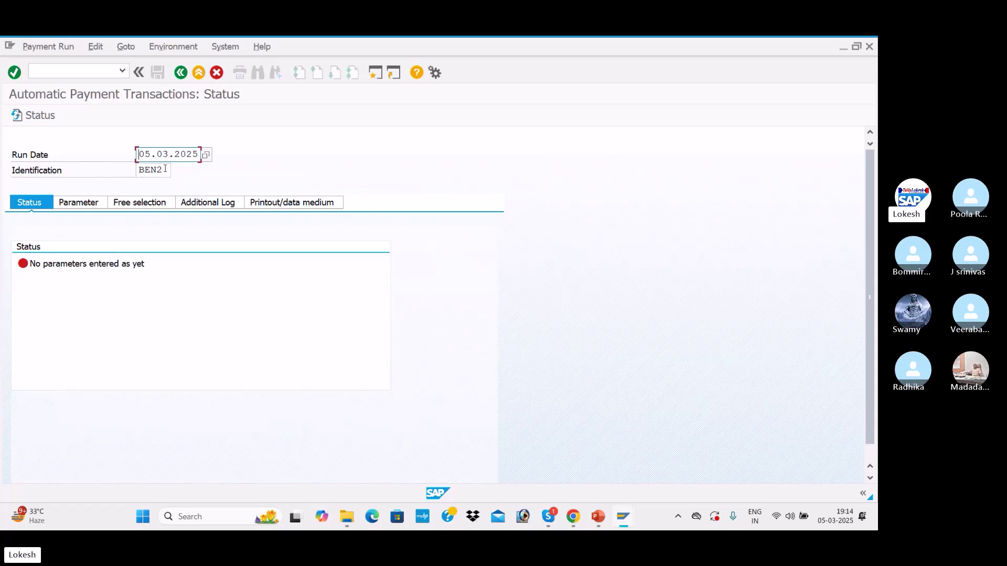
- Enter the payment run parameters: company code BEN1, payment method 3, next payment date 08.03.2025 and the vendor account
click(84, 204)
click(111, 295)
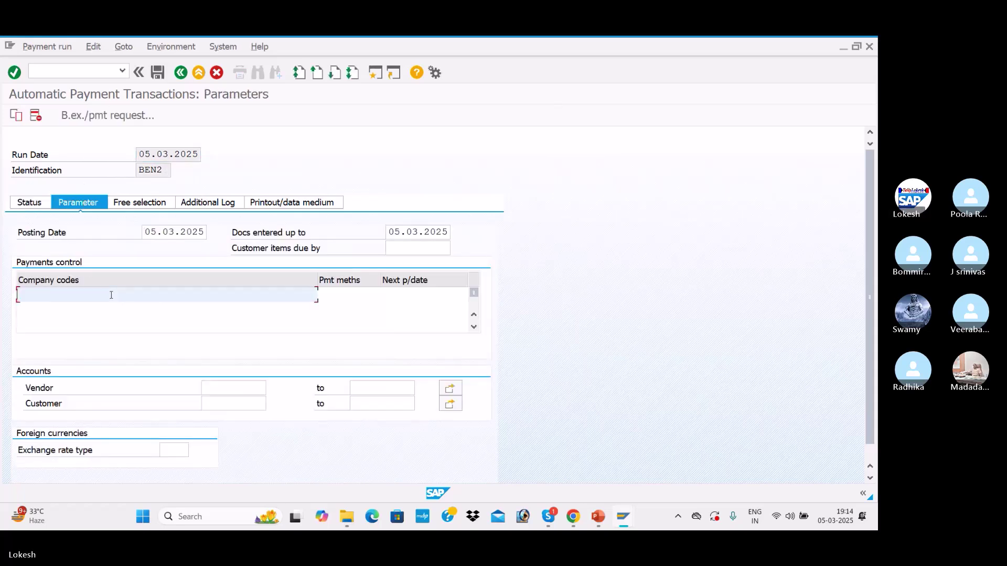
click(90, 310)
click(335, 297)
click(351, 306)
click(414, 294)
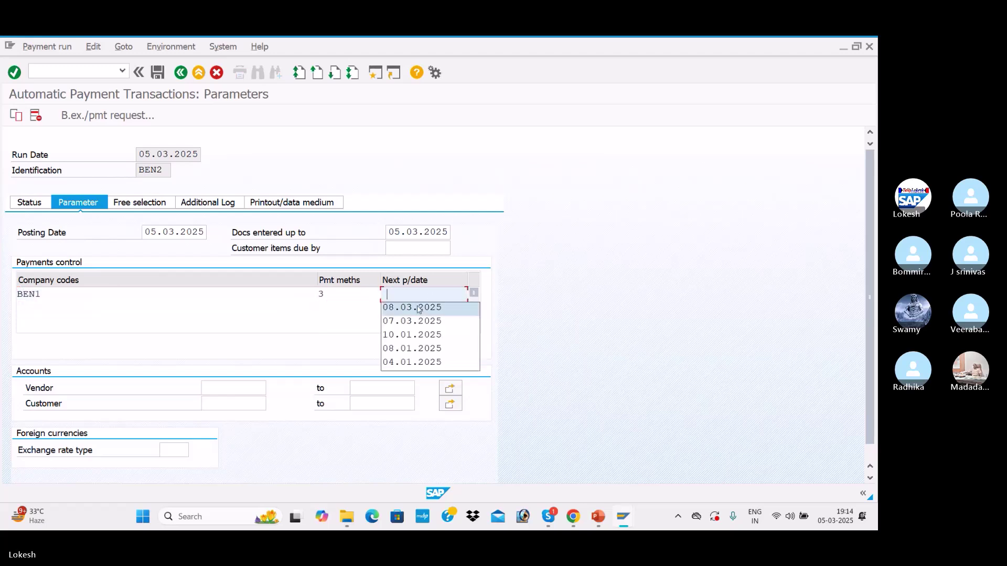
click(414, 307)
click(233, 389)
click(246, 401)
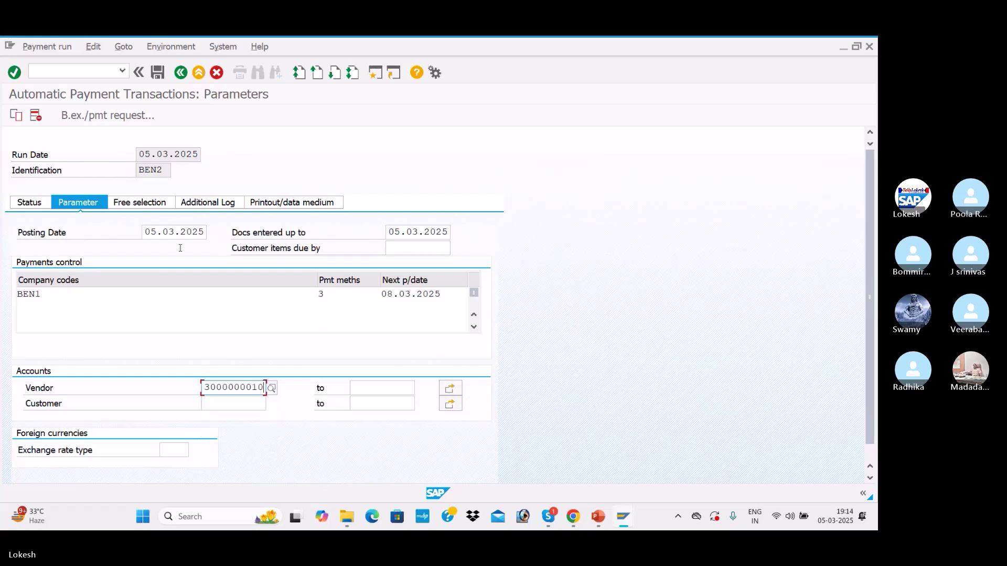
- Enable logging of the due date check and payment method selection in all cases for the vendor, and save the parameters
click(208, 203)
click(22, 263)
click(22, 279)
click(49, 372)
click(62, 390)
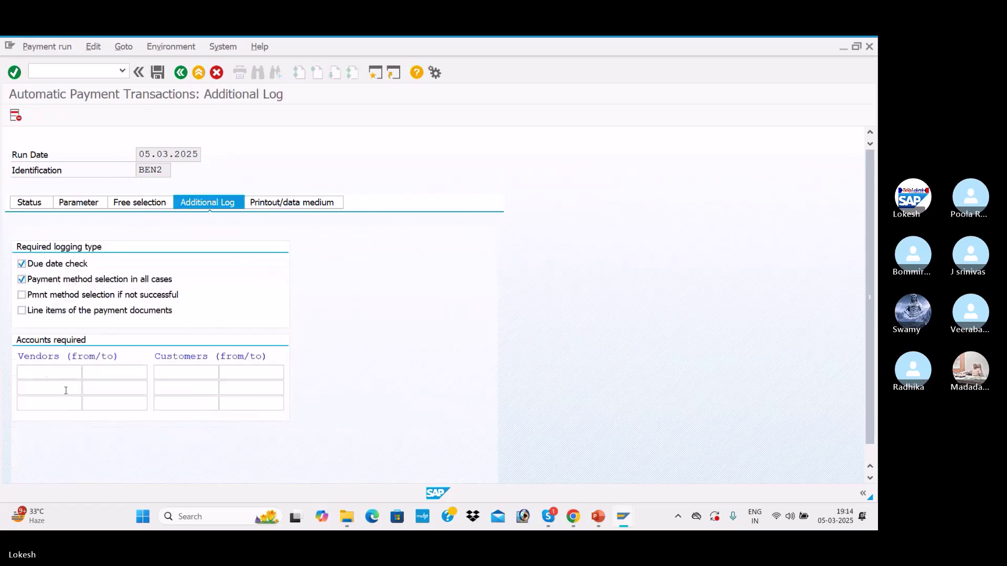
click(51, 373)
click(52, 385)
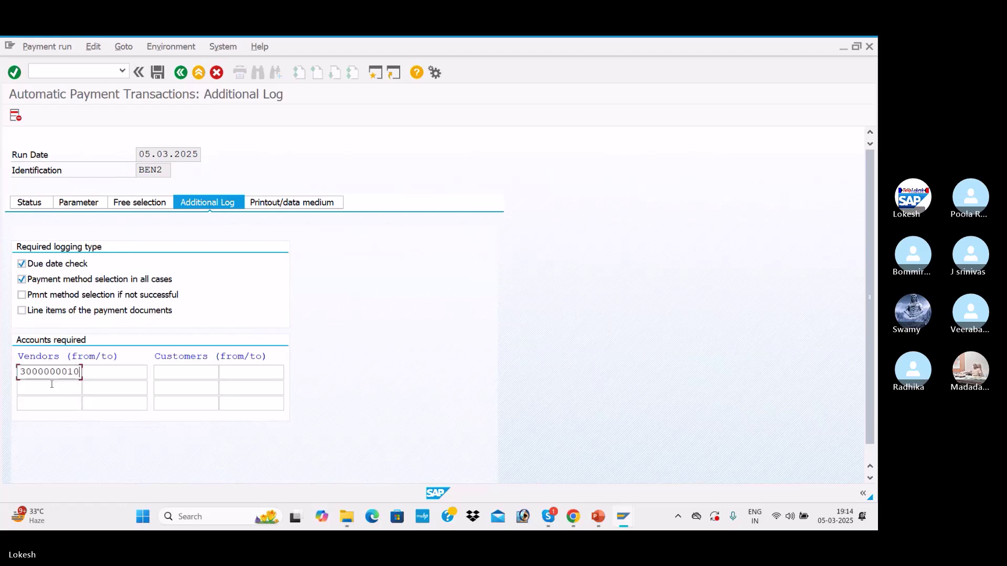
click(44, 203)
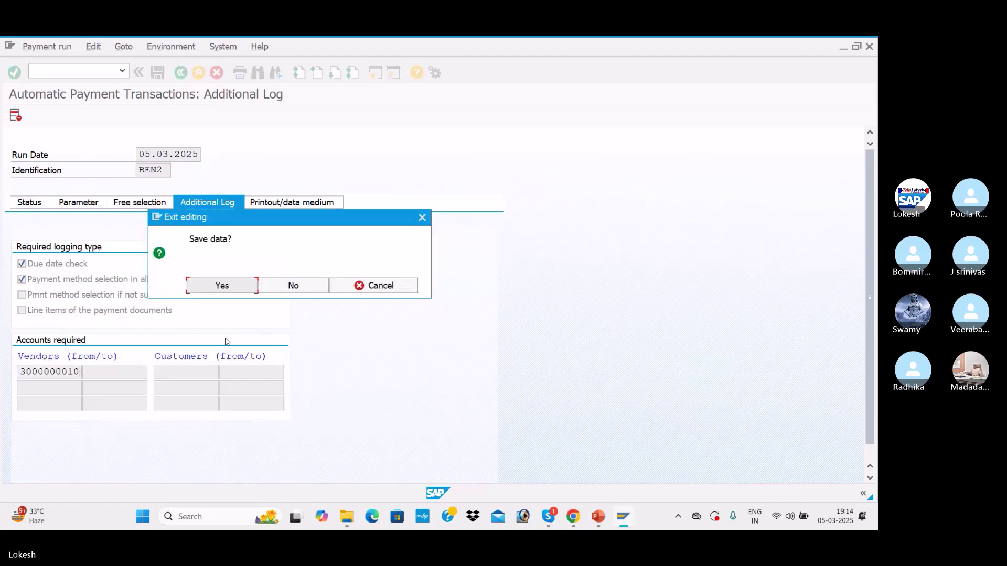
click(223, 286)
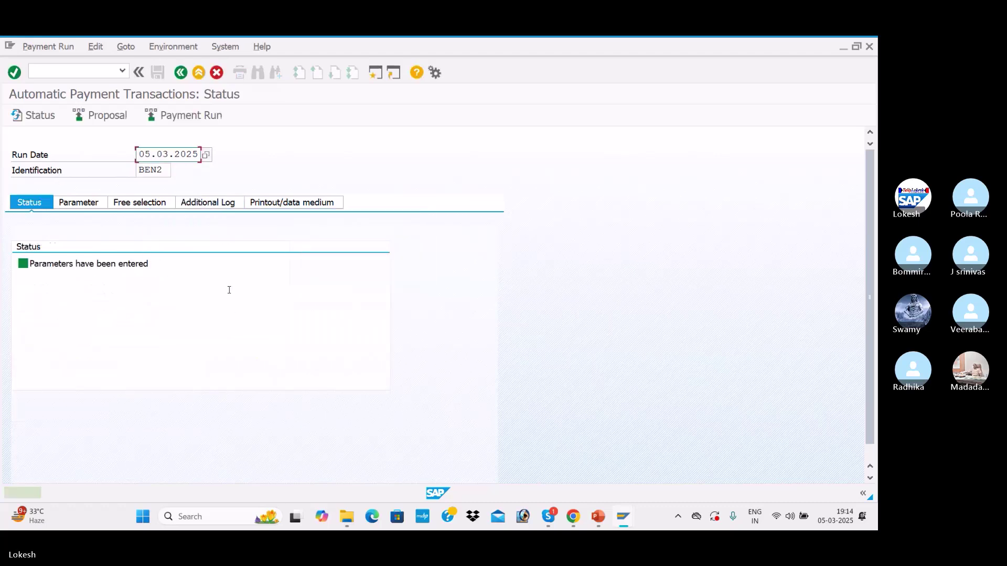
- Schedule the payment proposal for run BEN2 to start immediately
click(111, 120)
click(256, 286)
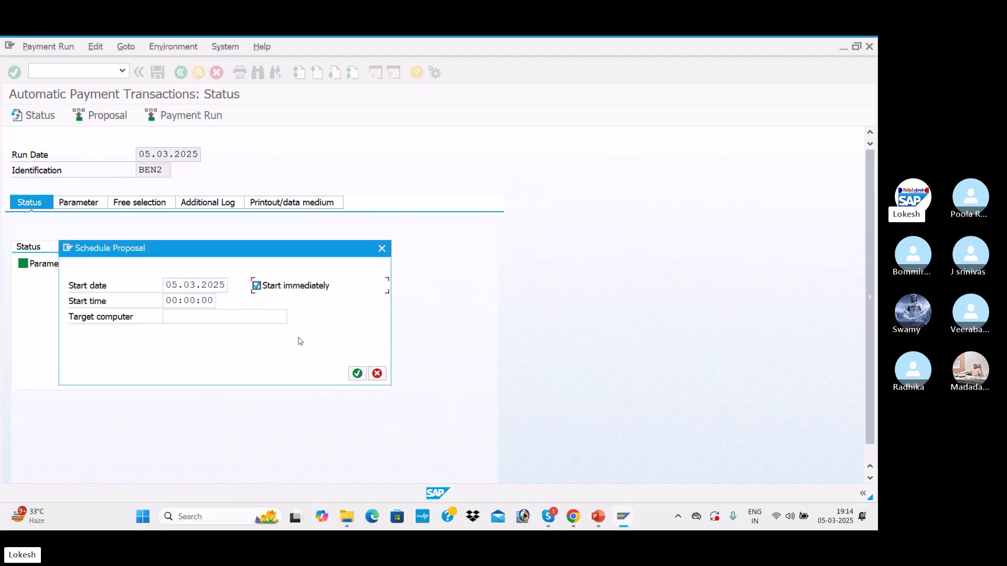
click(357, 374)
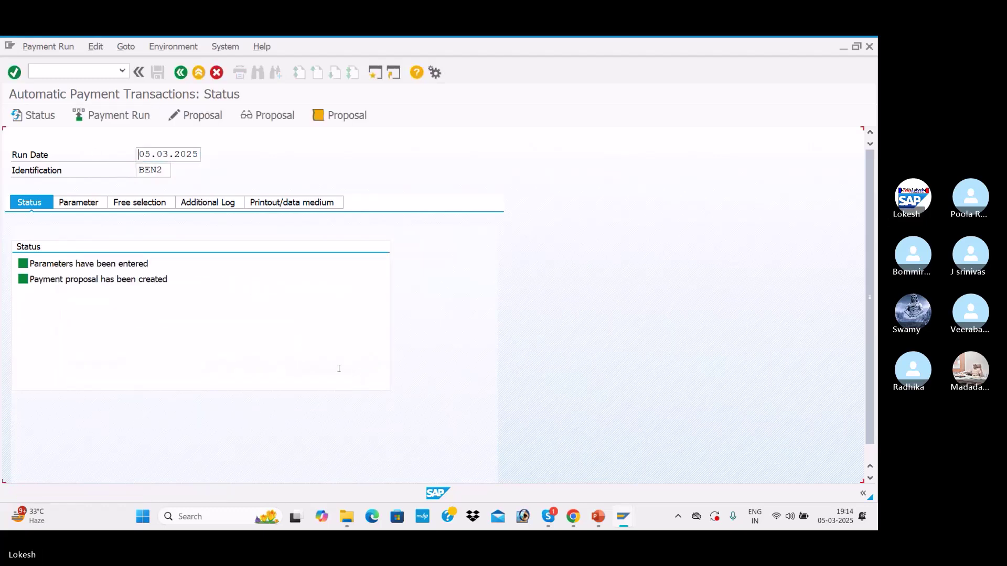
- Open the payment proposal for all accounting clerks and examine the open items included in the vendor's payment
click(207, 119)
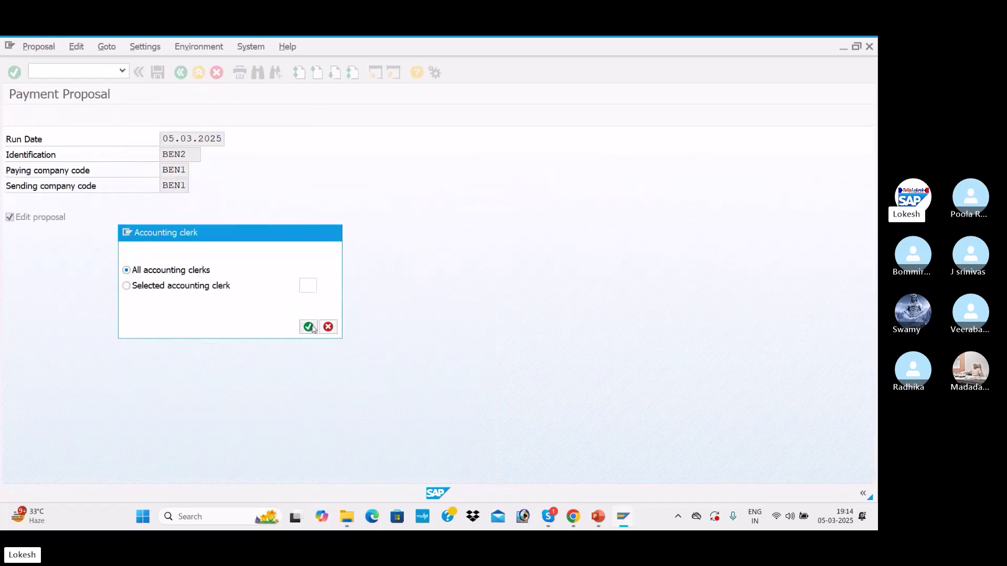
click(308, 327)
double_click(394, 215)
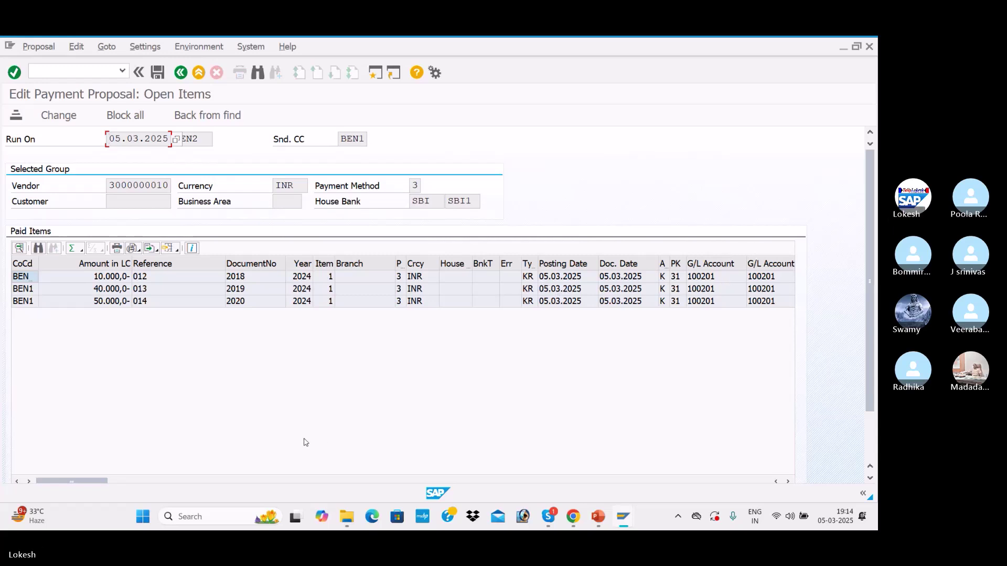
click(258, 481)
click(286, 481)
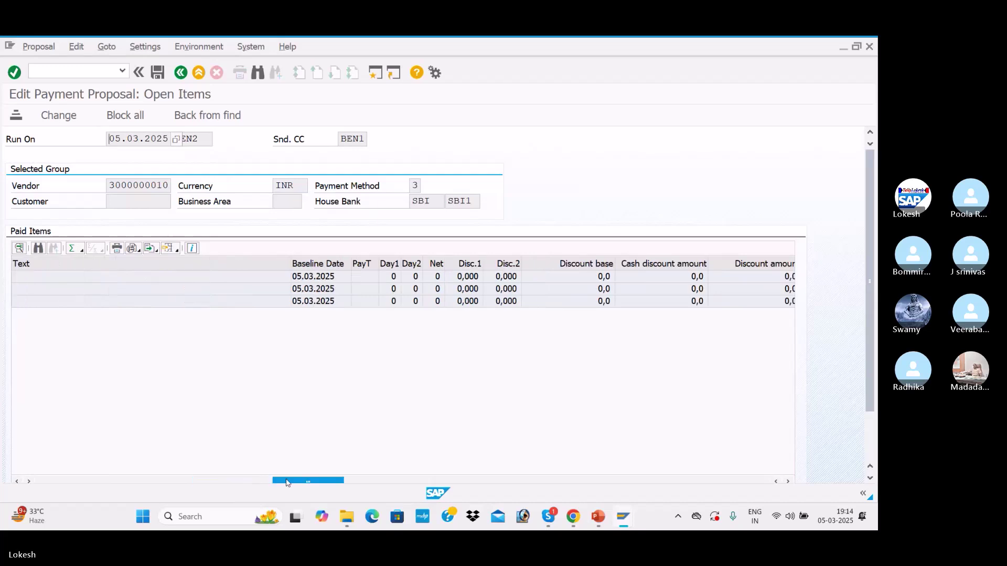
drag(298, 482, 2, 472)
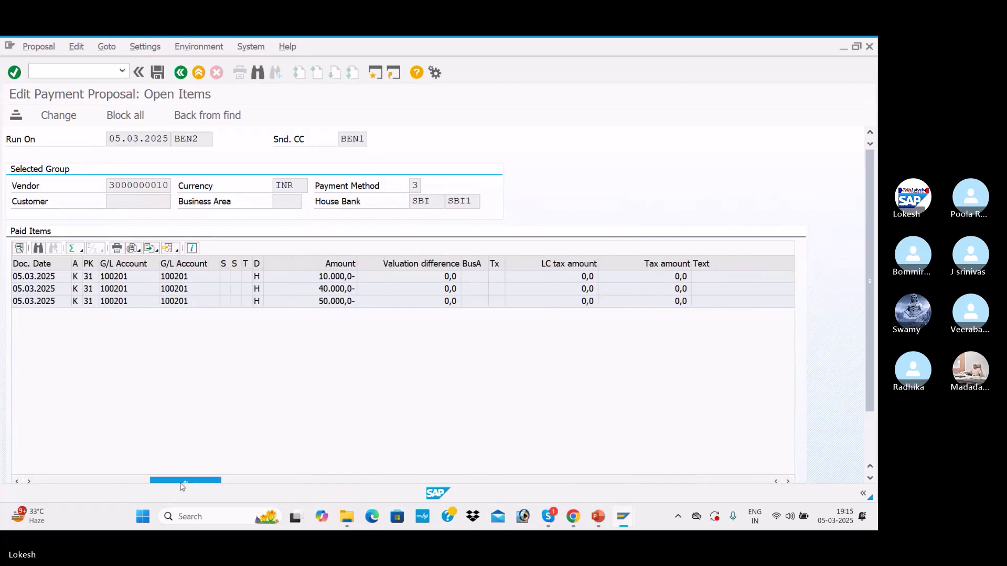
click(181, 72)
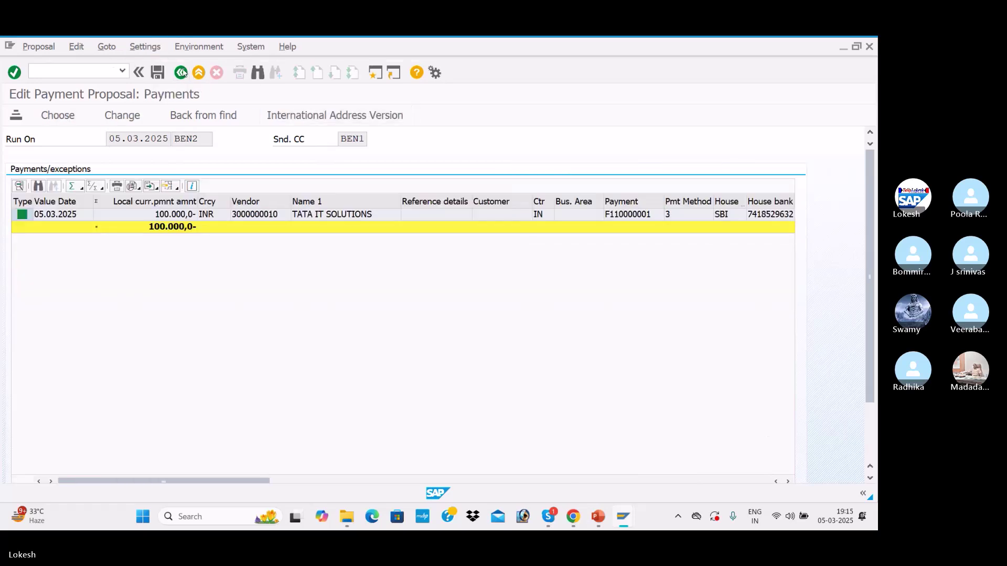
- Leave the payment proposal and schedule payment run BEN2 to start immediately
click(181, 73)
click(145, 110)
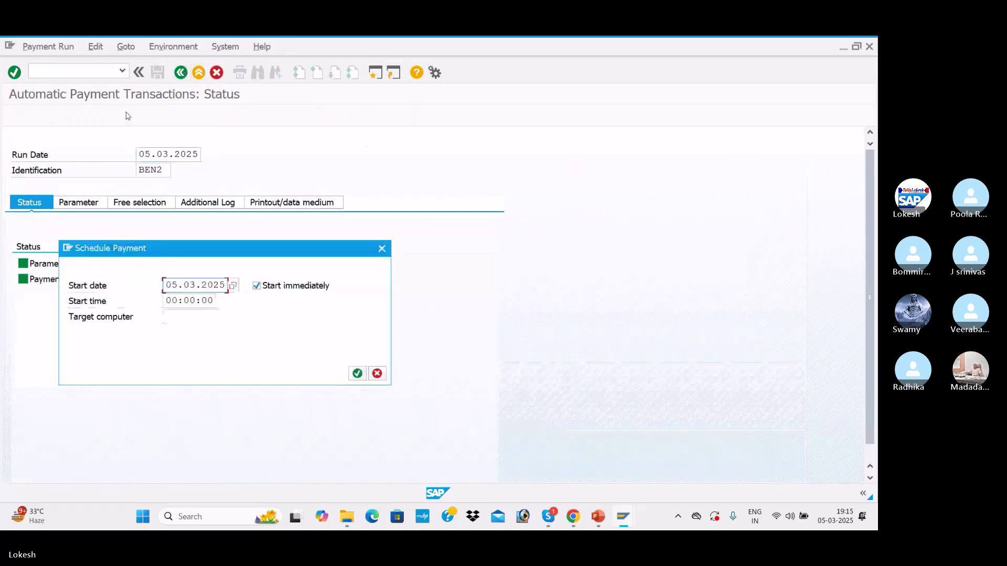
click(352, 370)
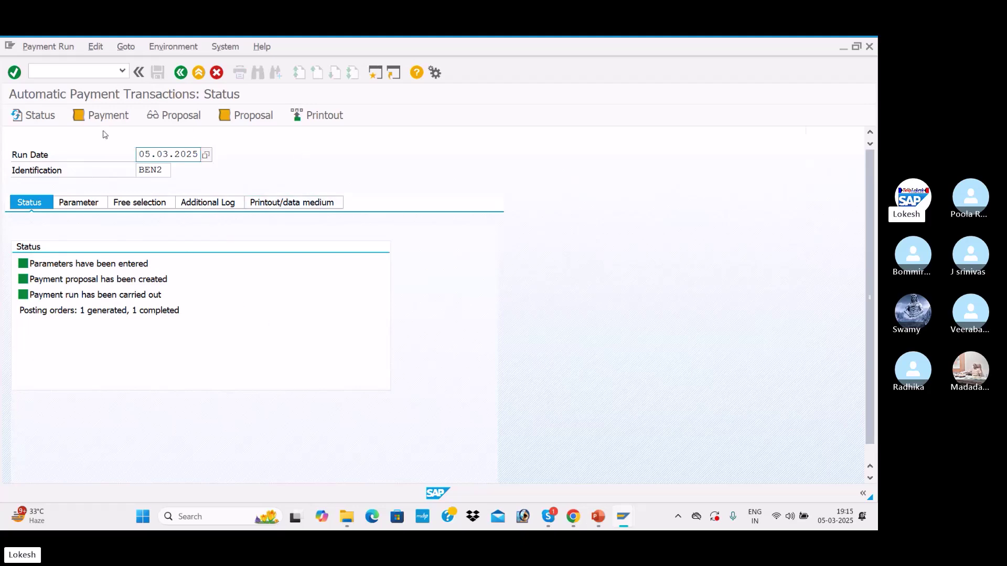
- Switch to the vendor line item display, refresh the list and examine the vendor's cleared items with their clearing documents
key(alt+Tab)
click(30, 49)
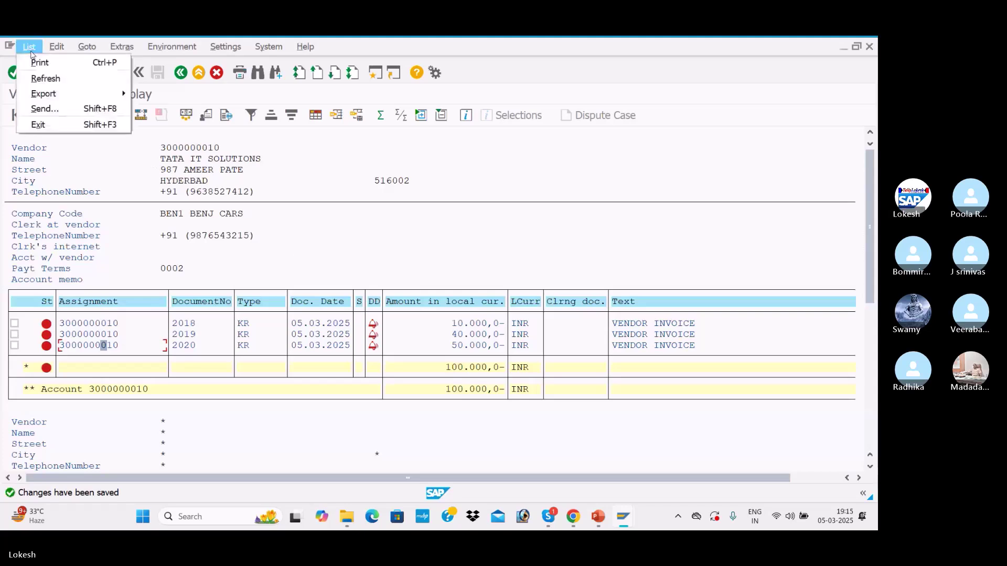
click(45, 78)
click(397, 419)
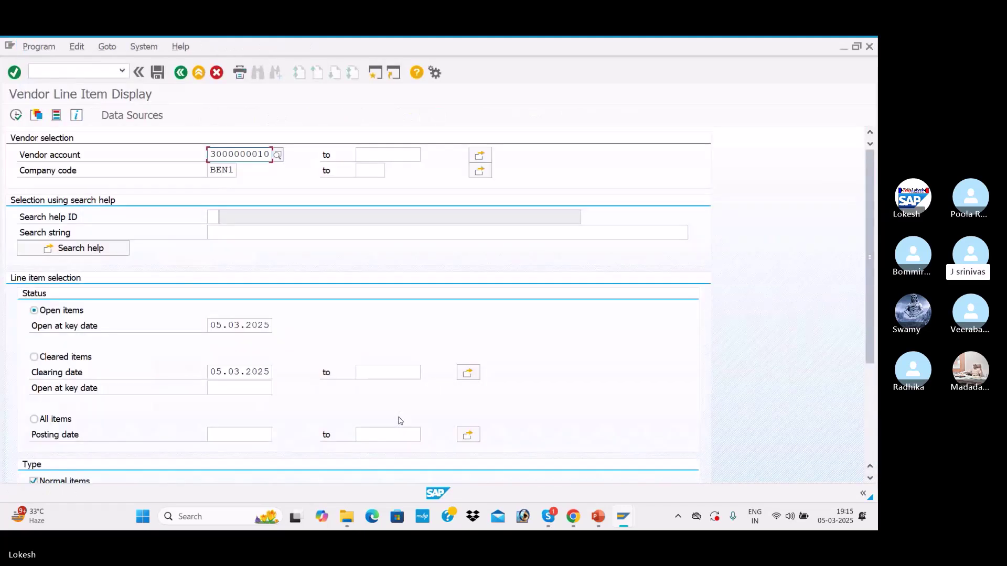
click(34, 357)
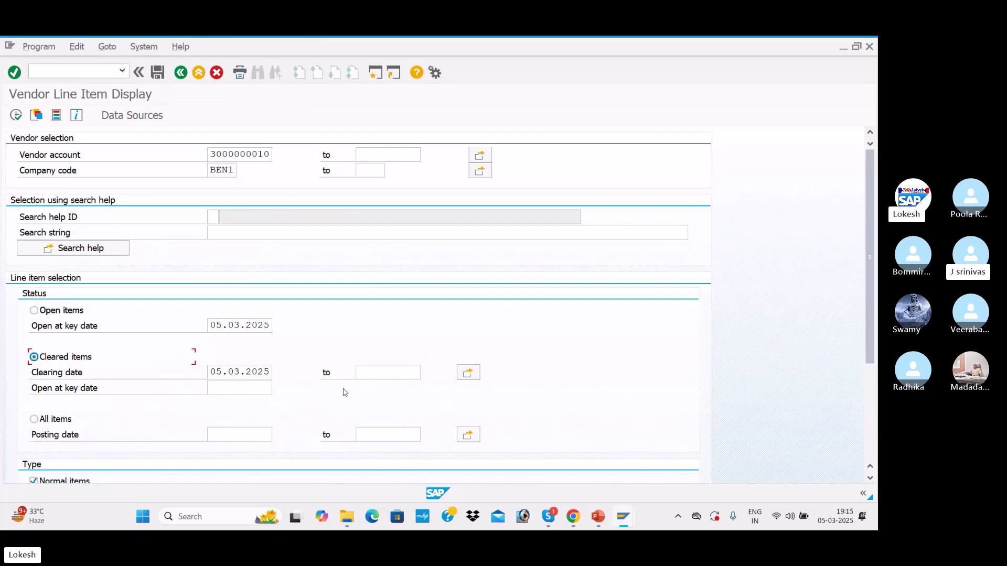
click(16, 115)
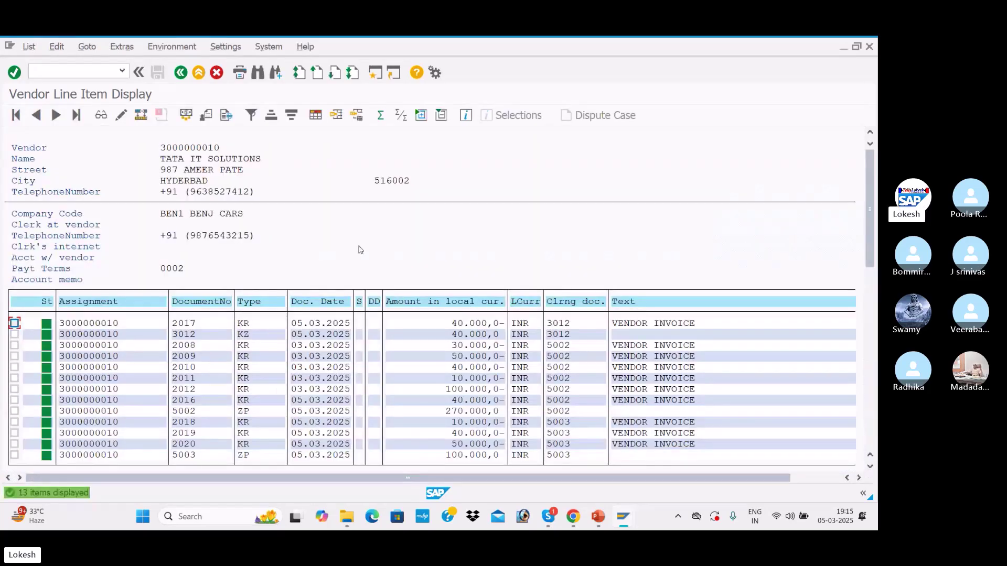
scroll(386, 398, down, 1)
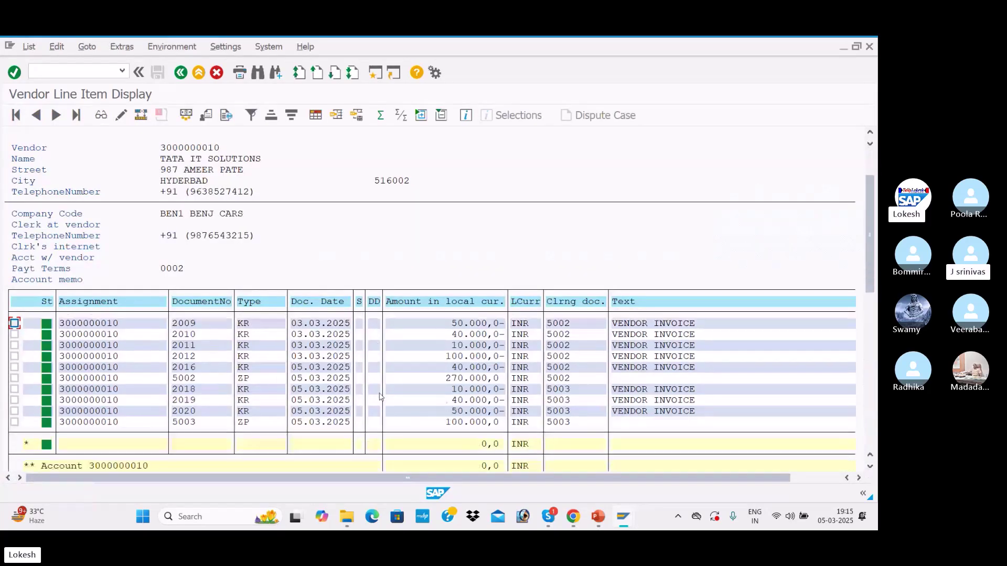
click(434, 400)
click(438, 411)
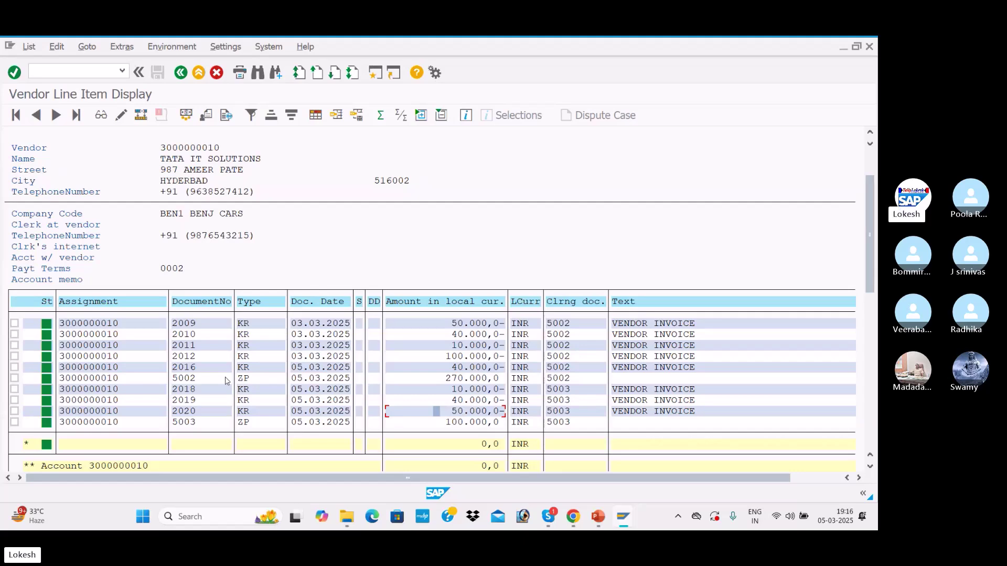
key(alt+Tab)
key(alt+Tab)
key(alt+Tab)
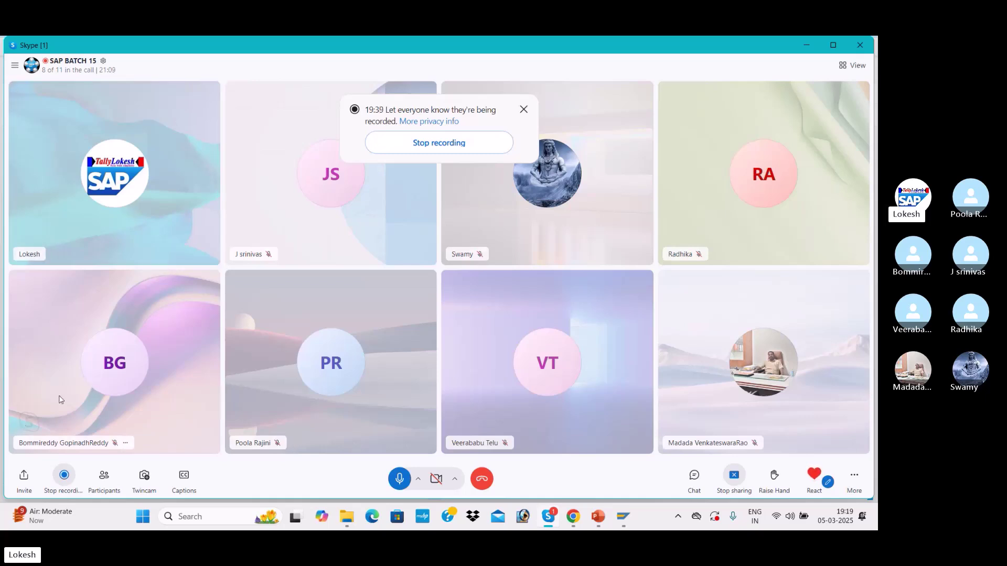
click(65, 478)
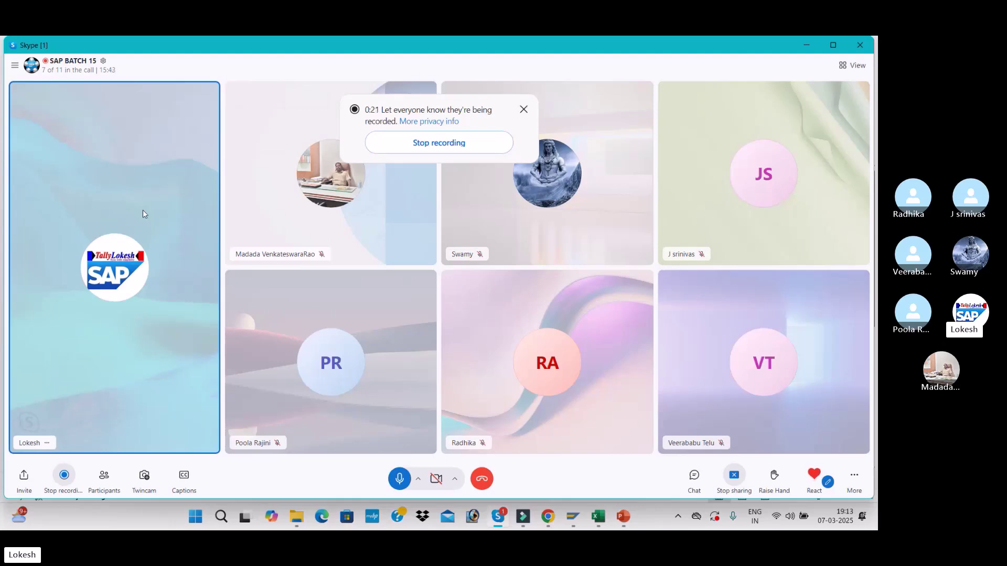
key(alt+Tab)
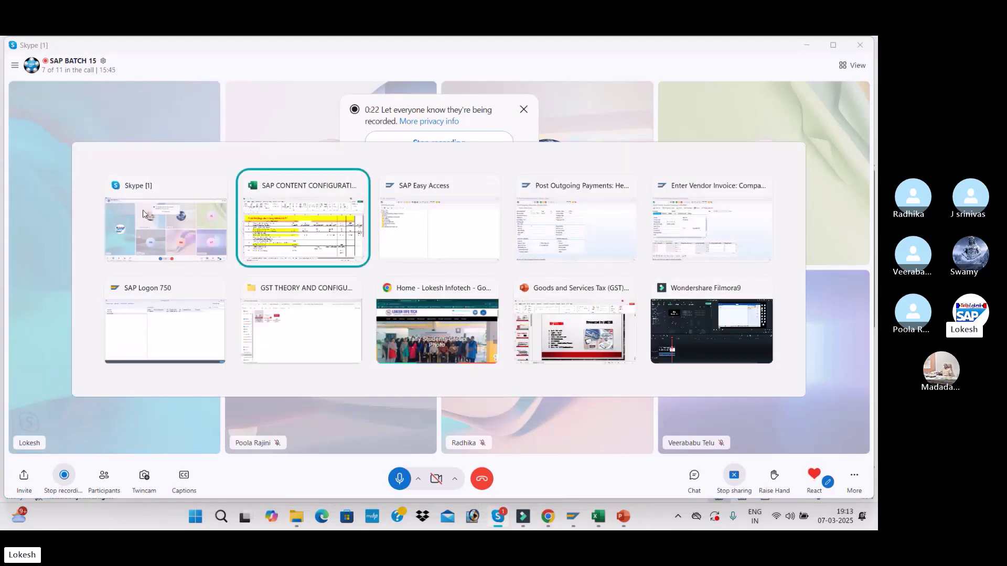
key(alt+Tab)
key(alt+Tab)
key(alt+Tab)
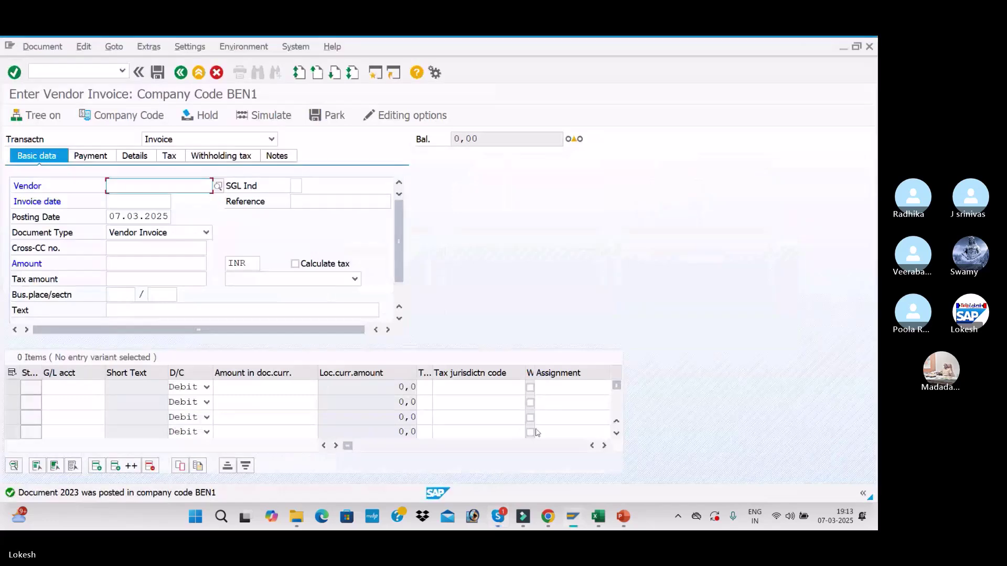
- Switch to PowerPoint, save the Goods and Services Tax presentation and run its slide show to the second slide
click(622, 525)
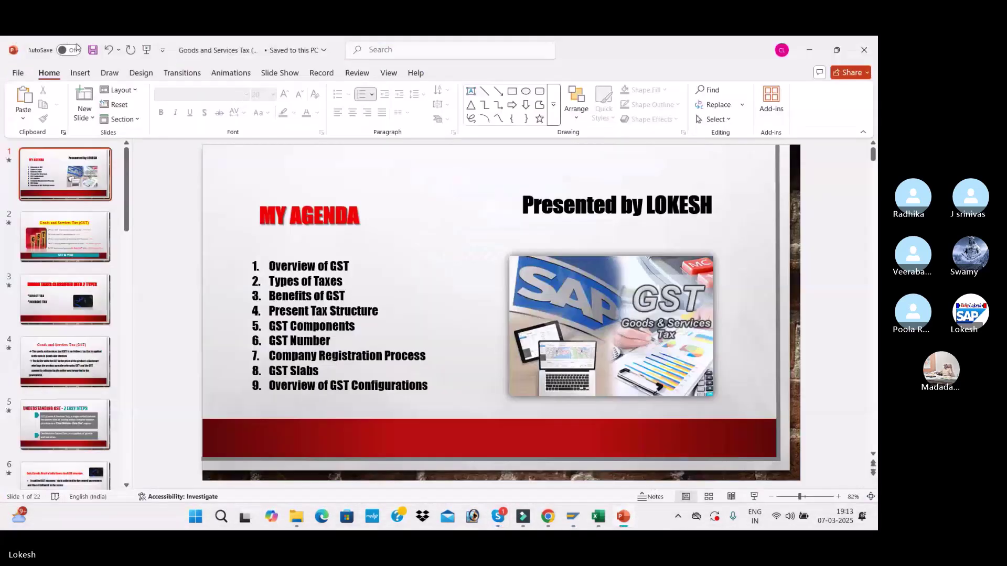
click(92, 52)
click(754, 497)
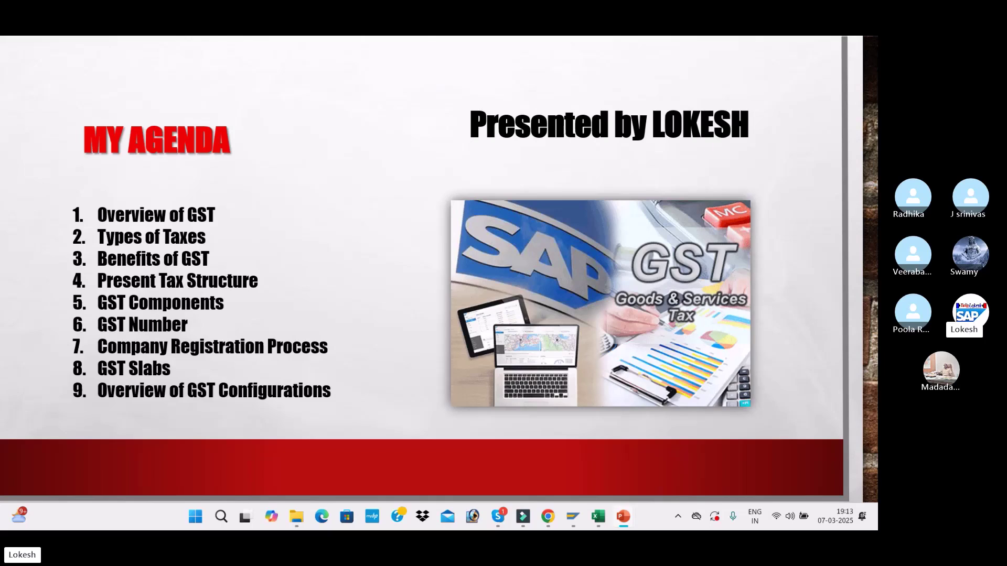
key(Right)
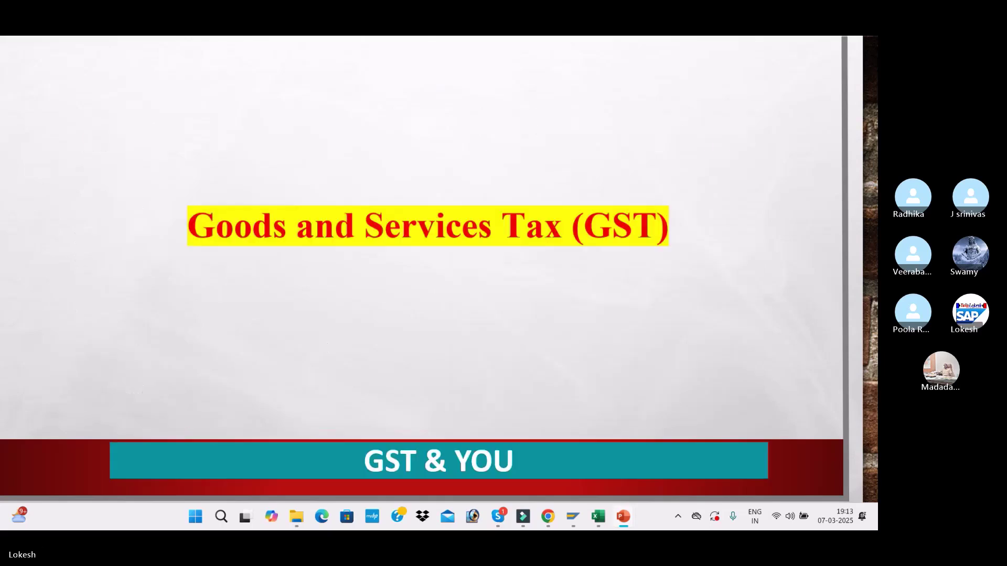